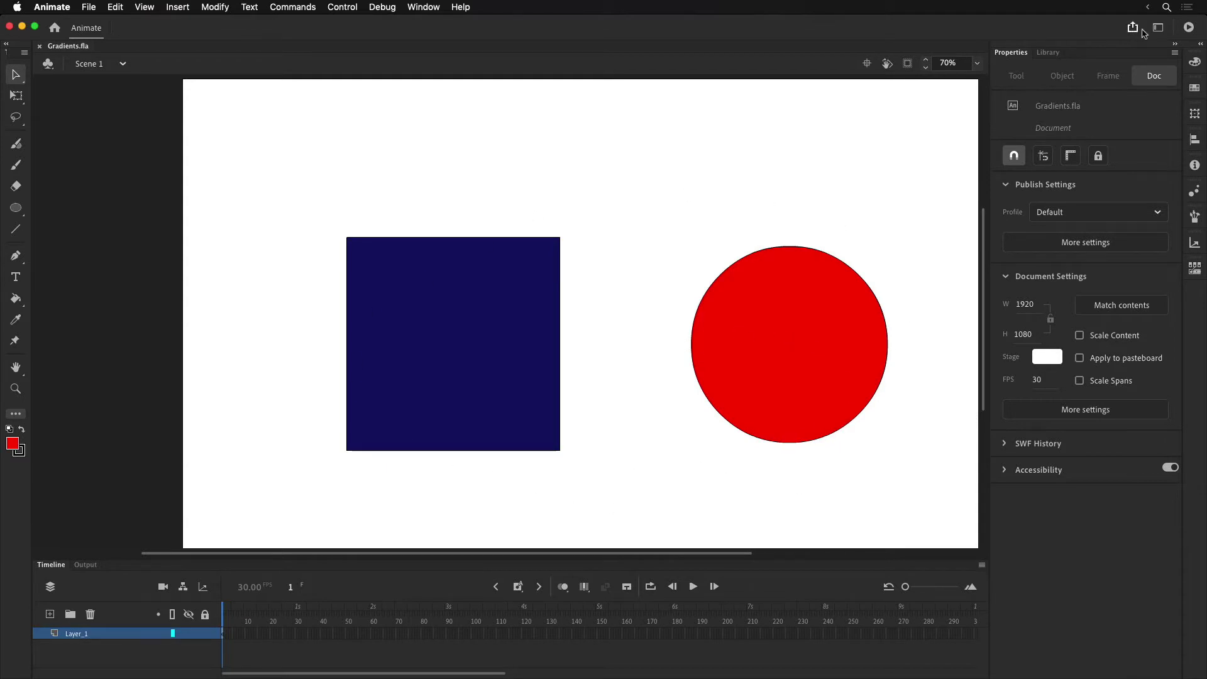
Step: View the lists of available workspaces, such as Essentials, Animator and Designer, without switching workspace
{"action": "left_click", "coordinate": [1160, 28]}
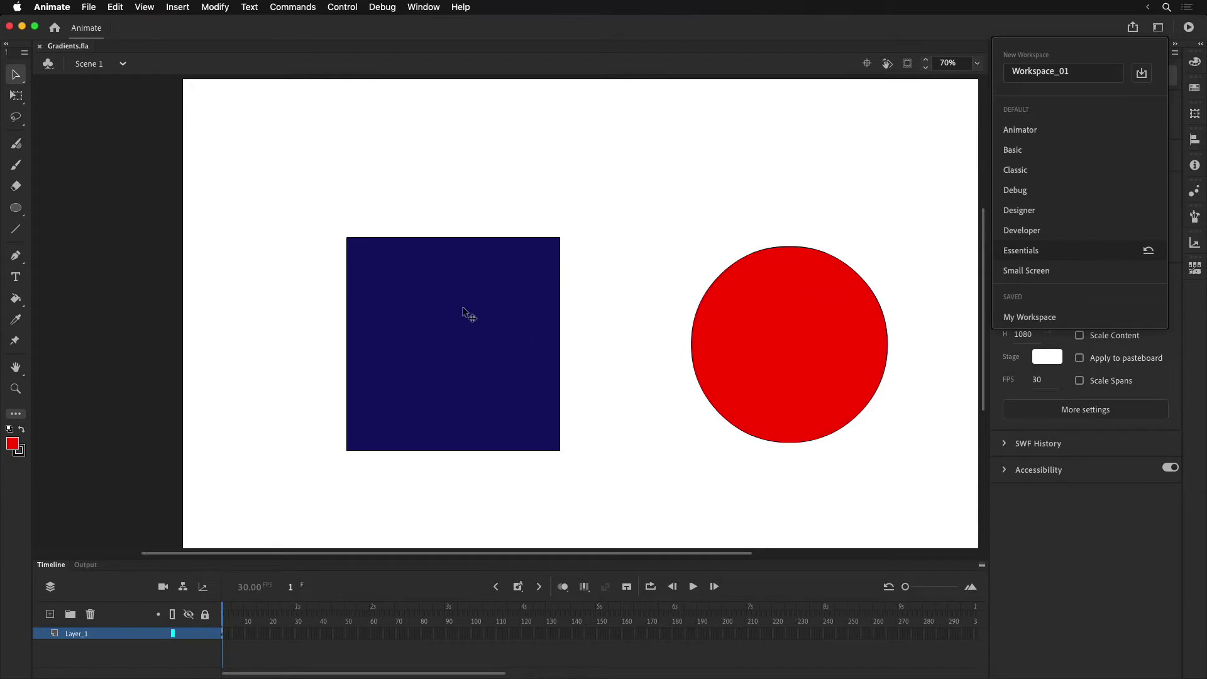
{"action": "left_click", "coordinate": [433, 11]}
{"action": "mouse_move", "coordinate": [547, 426]}
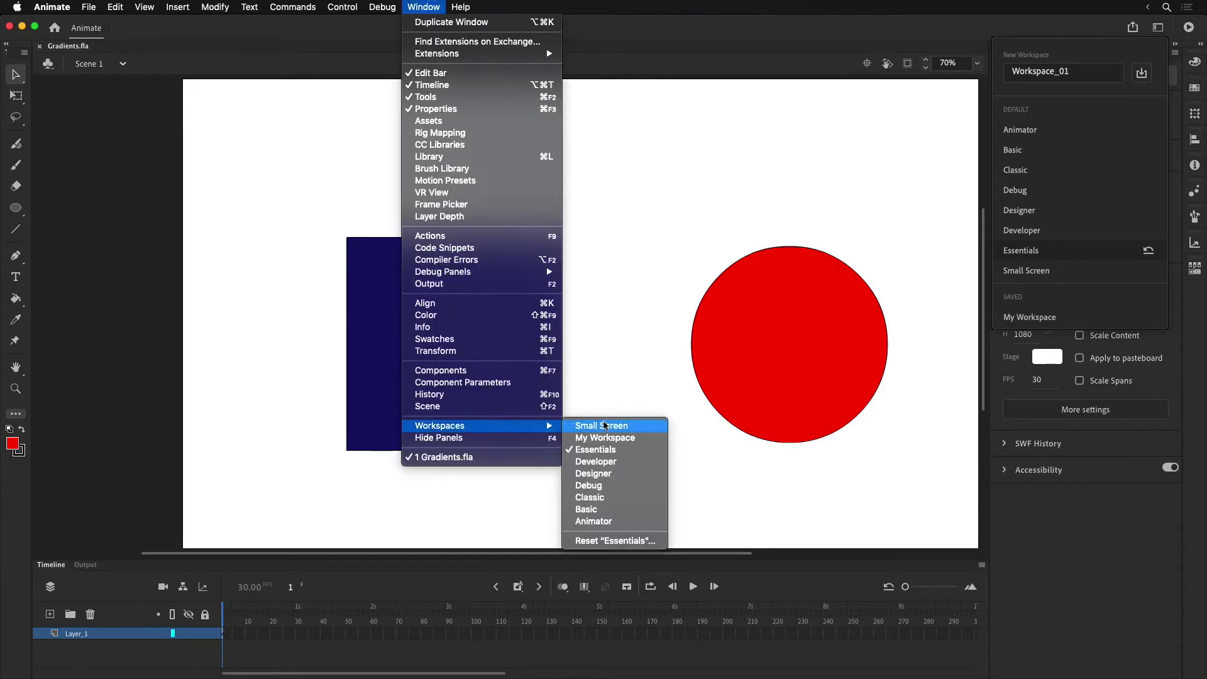
{"action": "left_click", "coordinate": [815, 10]}
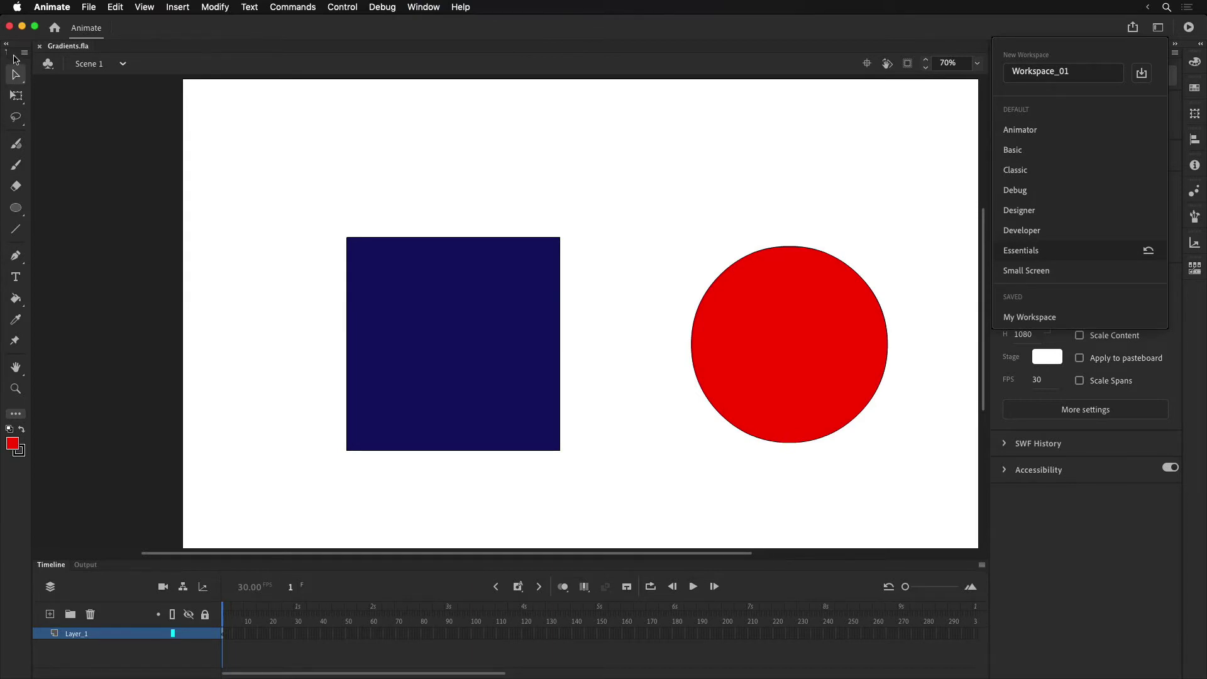
Step: Float and enlarge the Tools panel over the stage and open its palette of drag-and-drop tools
{"action": "left_click_drag", "start_coordinate": [15, 59], "coordinate": [101, 108]}
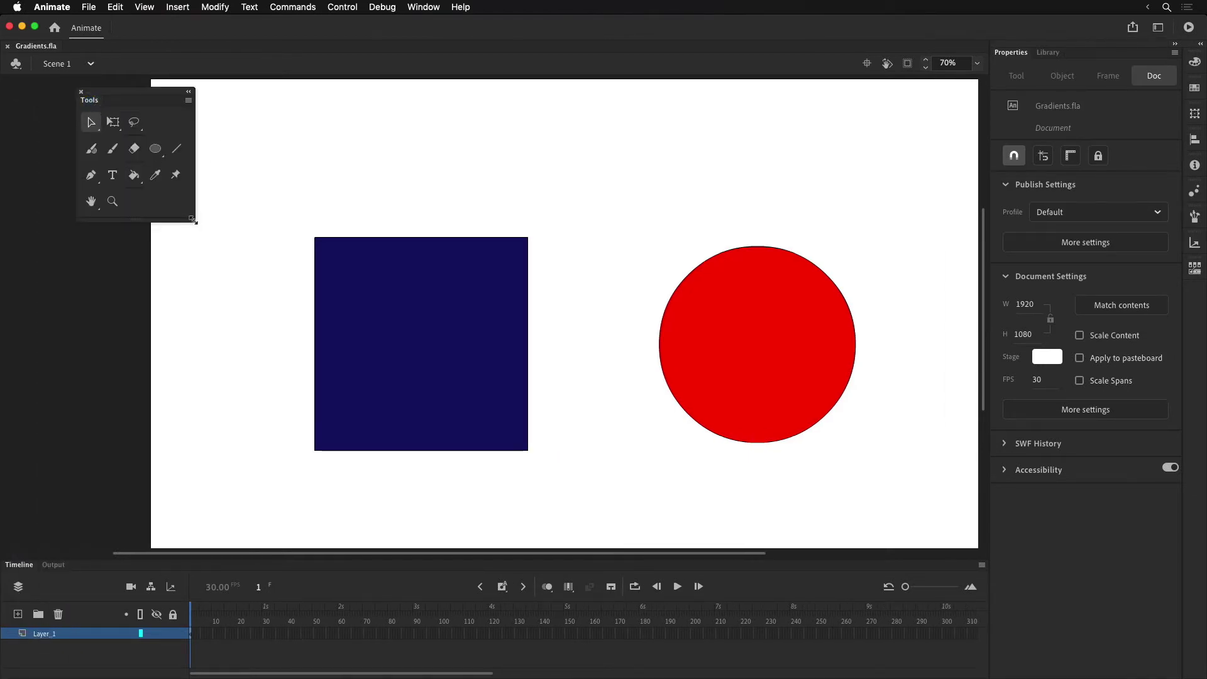
{"action": "left_click_drag", "start_coordinate": [193, 222], "coordinate": [246, 347]}
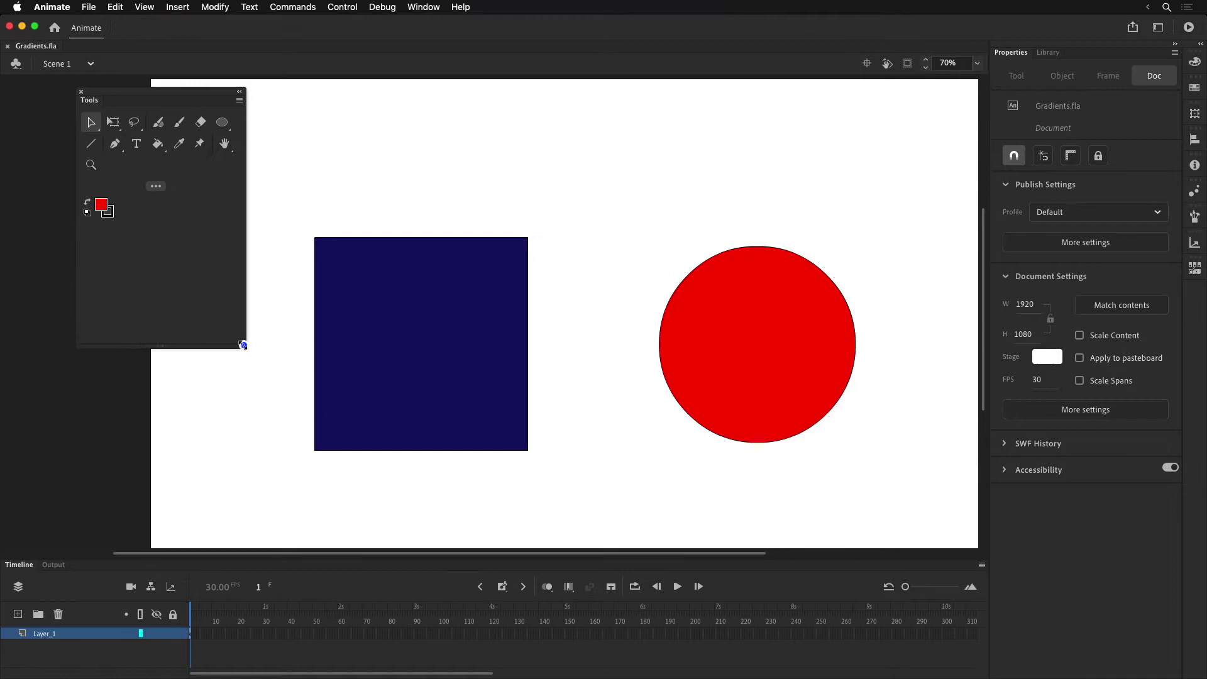
{"action": "left_click", "coordinate": [156, 188]}
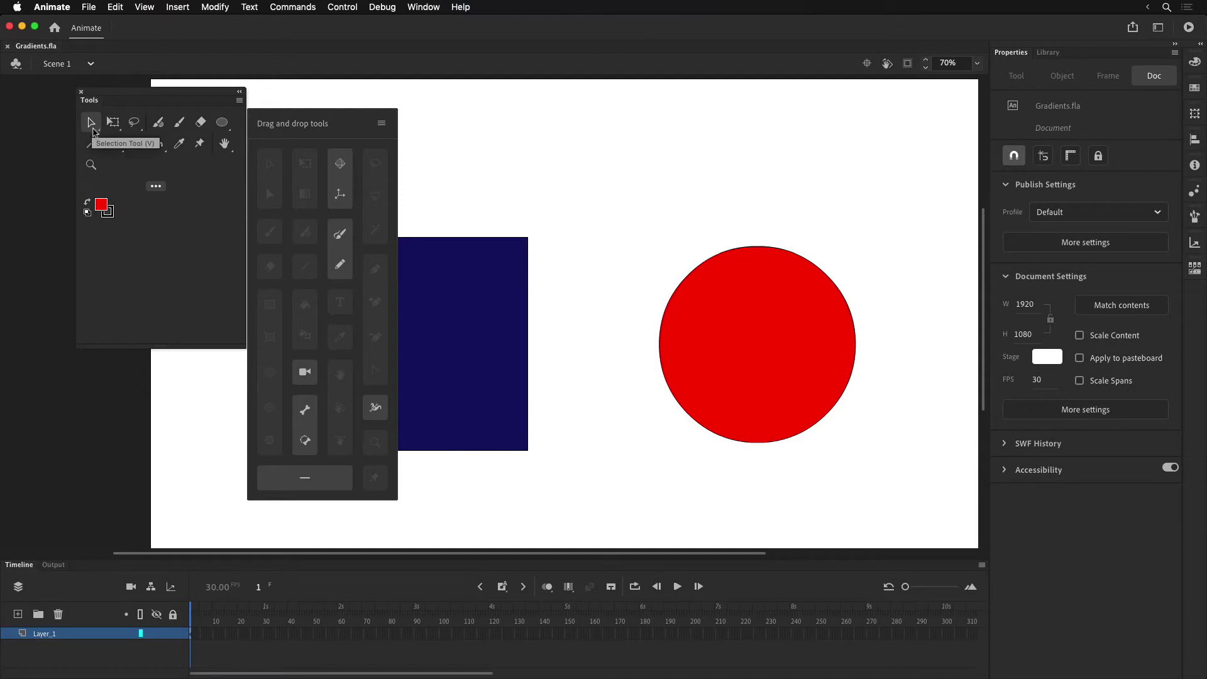
Step: Take the Subselection and Gradient Transform tools out of their groups so each is a separate tool in the Tools panel
{"action": "left_click", "coordinate": [92, 129]}
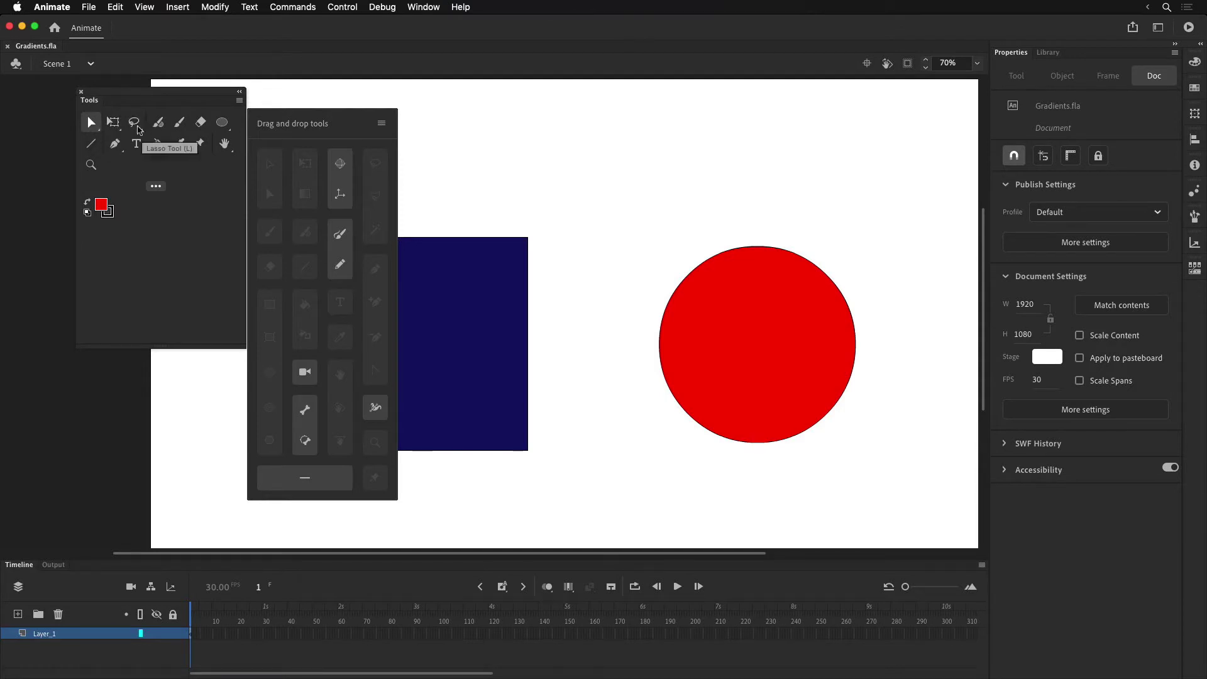
{"action": "left_click", "coordinate": [93, 128]}
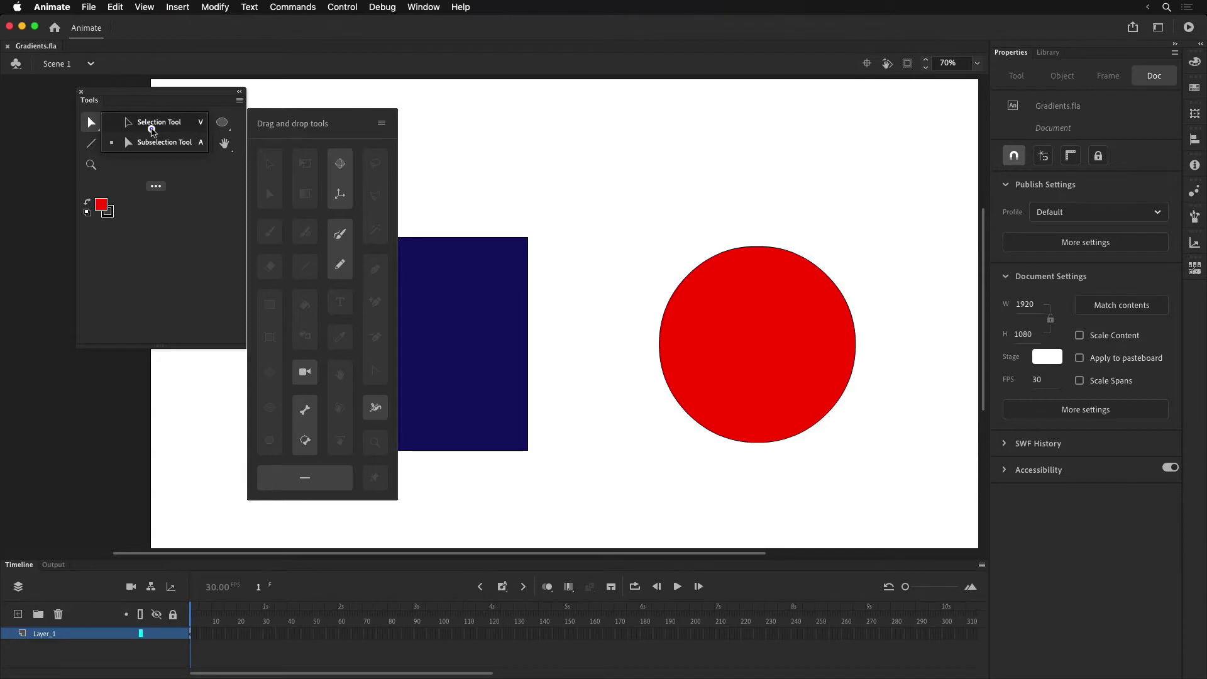
{"action": "left_click", "coordinate": [153, 125]}
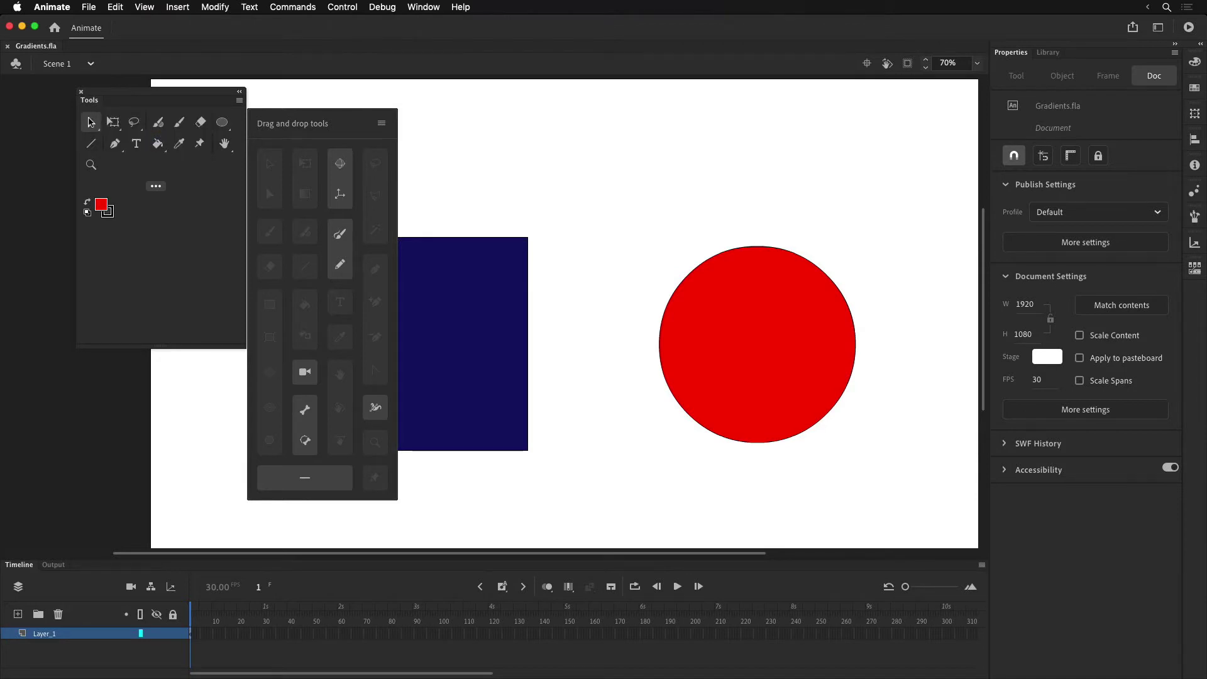
{"action": "left_click_drag", "start_coordinate": [105, 121], "coordinate": [105, 121]}
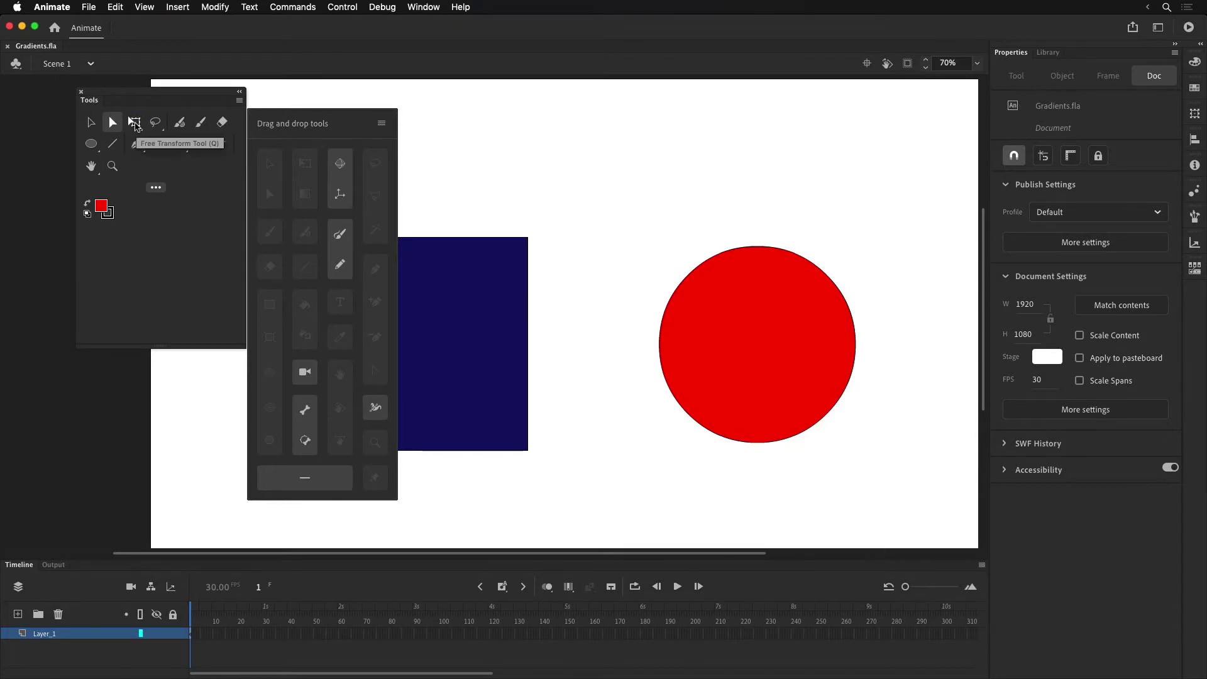
{"action": "left_click", "coordinate": [135, 123]}
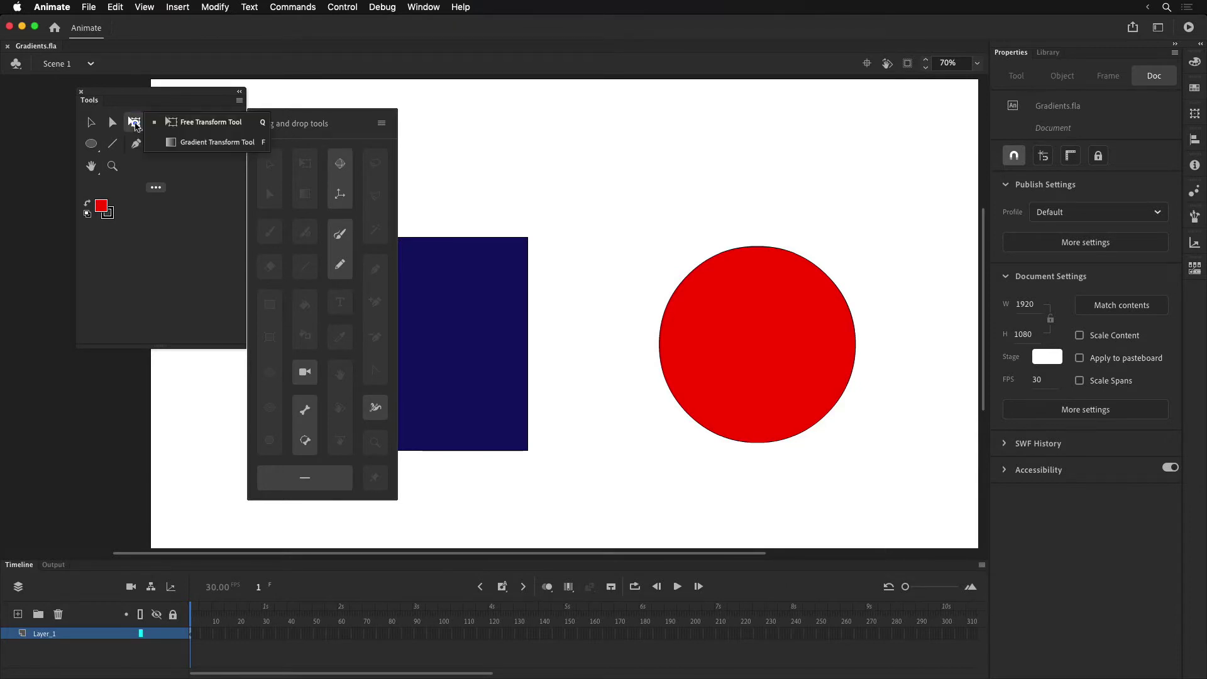
{"action": "left_click", "coordinate": [215, 142]}
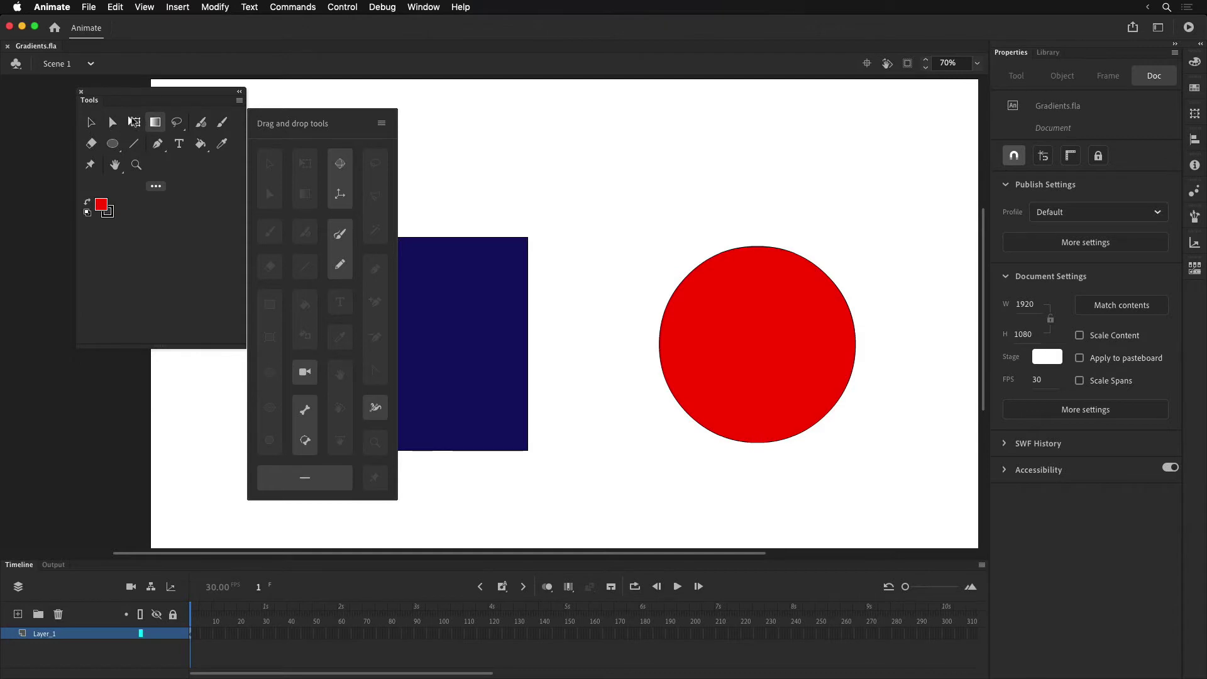
Step: Compare the Comfortable and Compact spacing of the tools and close the drag-and-drop palette
{"action": "left_click", "coordinate": [380, 123]}
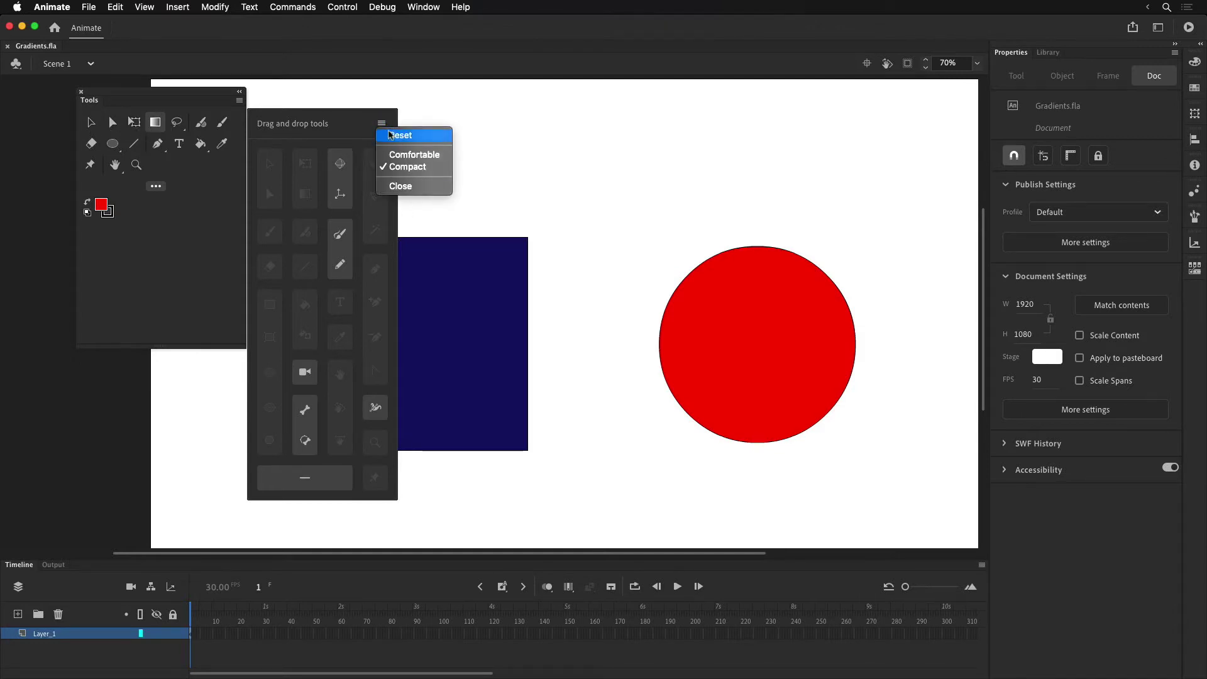
{"action": "left_click", "coordinate": [432, 156]}
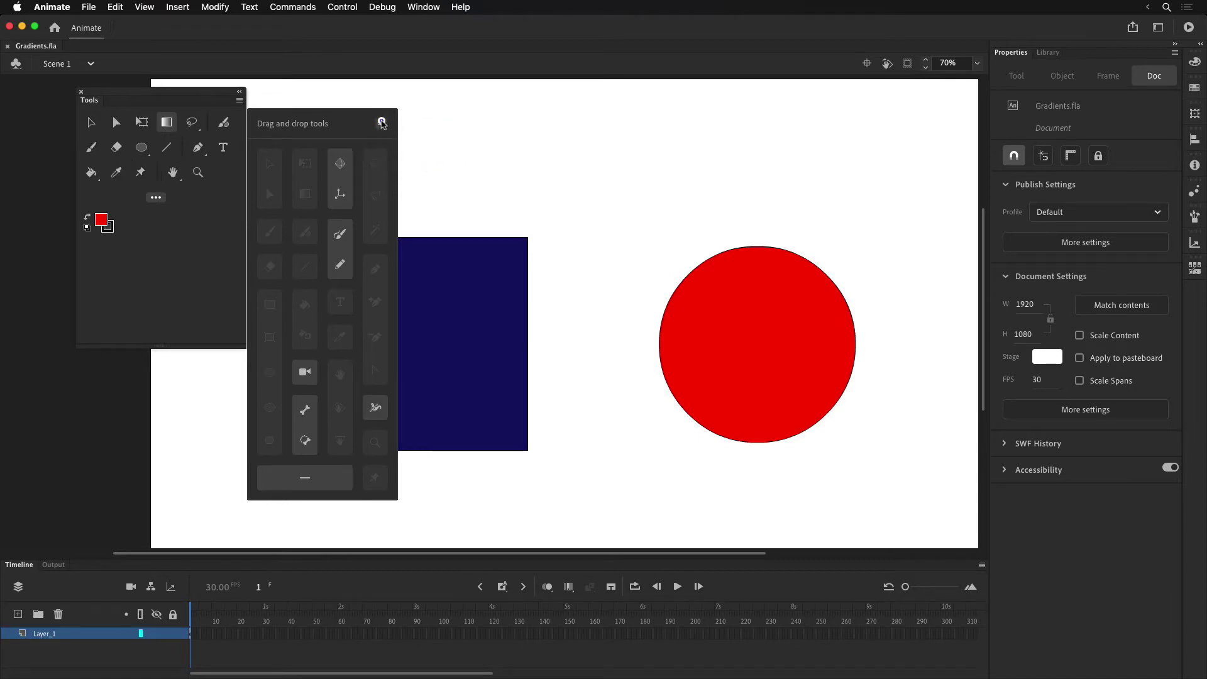
{"action": "left_click", "coordinate": [381, 123]}
{"action": "left_click", "coordinate": [410, 166]}
{"action": "left_click", "coordinate": [381, 123]}
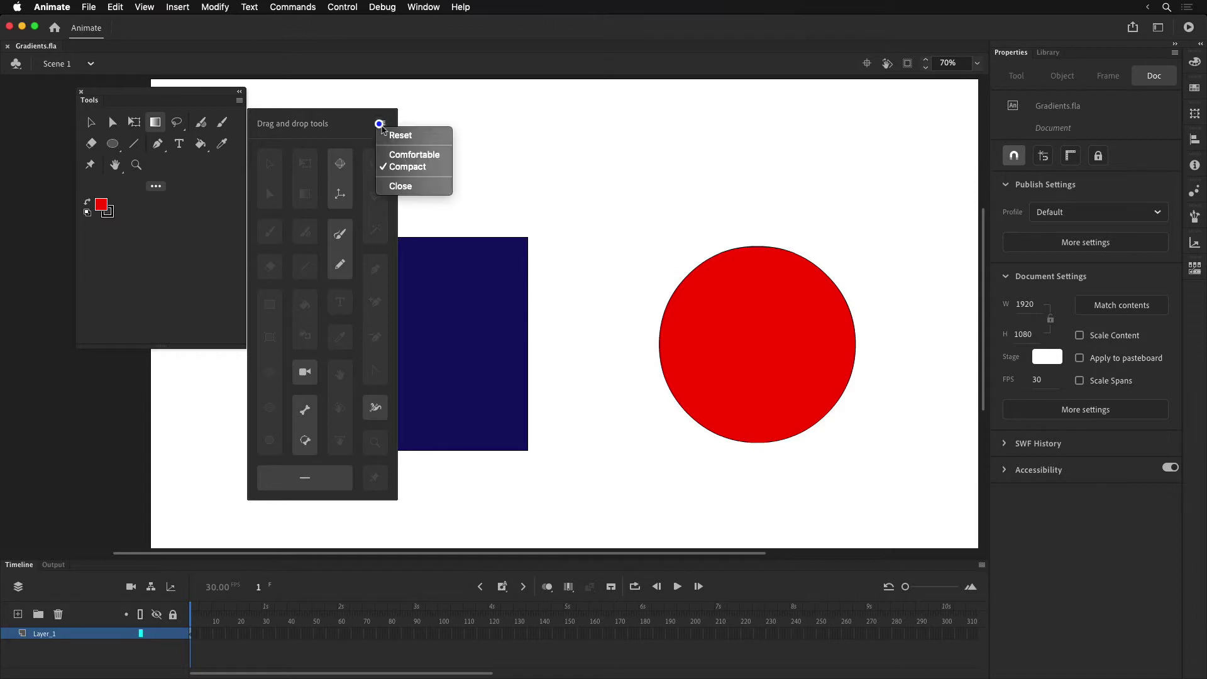
{"action": "left_click", "coordinate": [408, 187]}
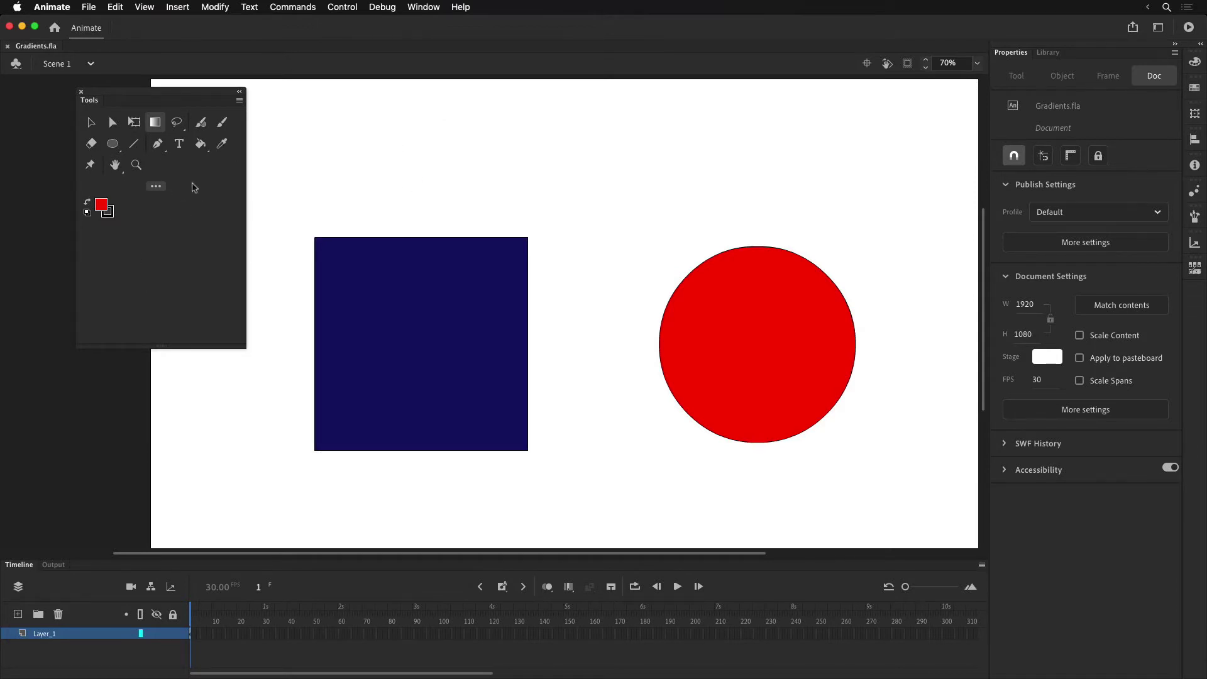
Step: Reopen the drag-and-drop tools palette, set the tool spacing to Comfortable, and close the palette
{"action": "left_click", "coordinate": [156, 186]}
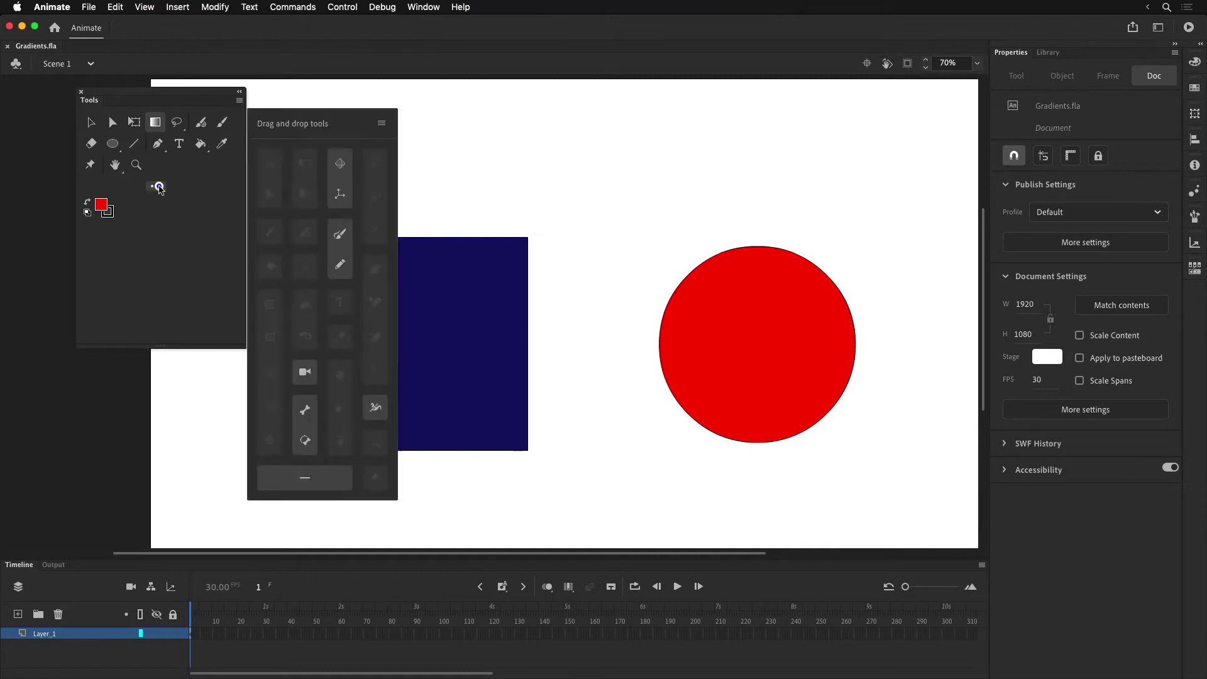
{"action": "left_click", "coordinate": [381, 122]}
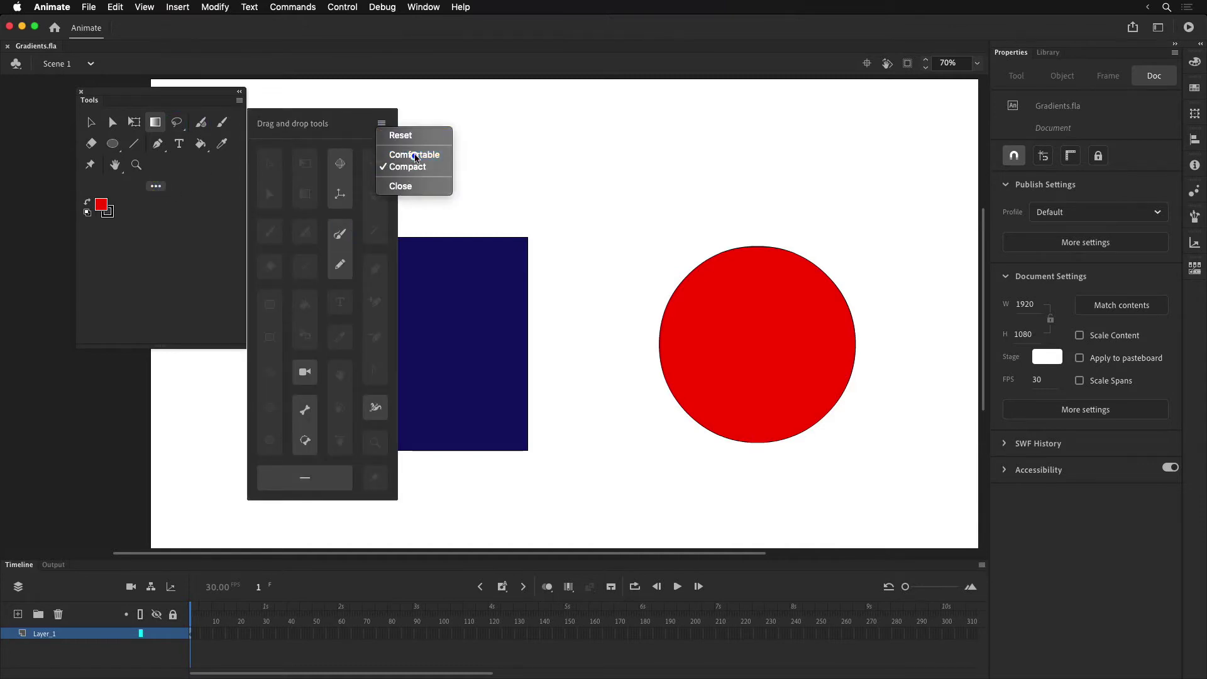
{"action": "left_click", "coordinate": [413, 155]}
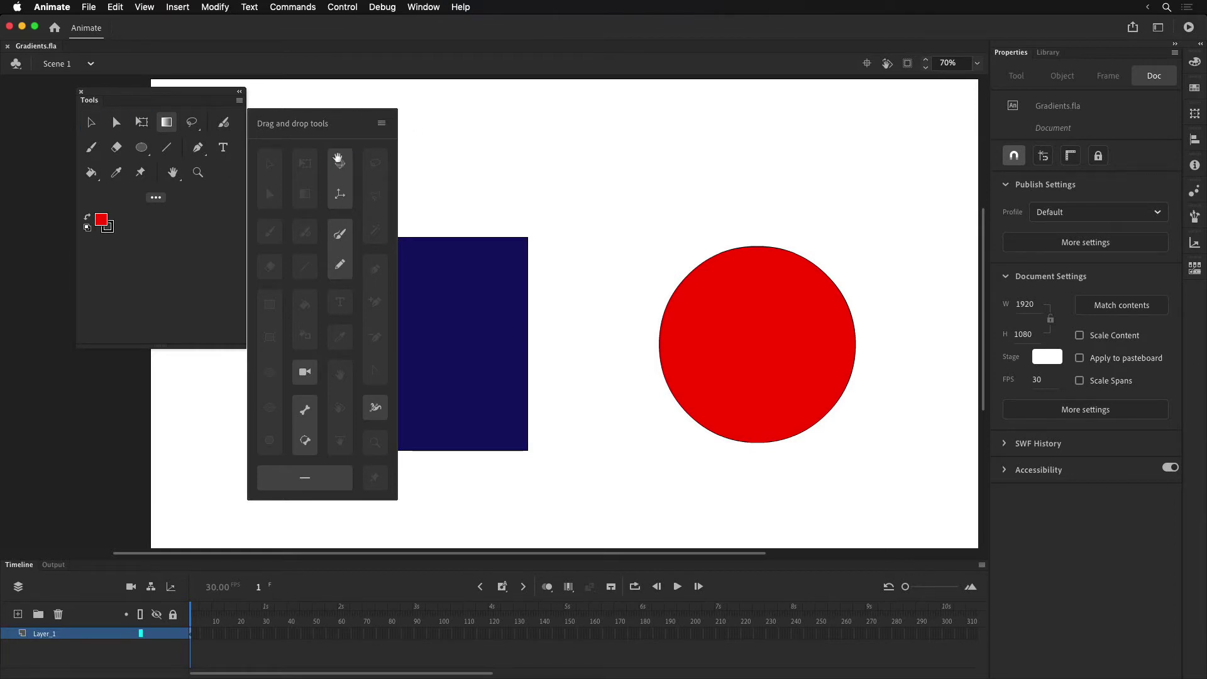
{"action": "left_click", "coordinate": [381, 122]}
{"action": "left_click", "coordinate": [409, 186]}
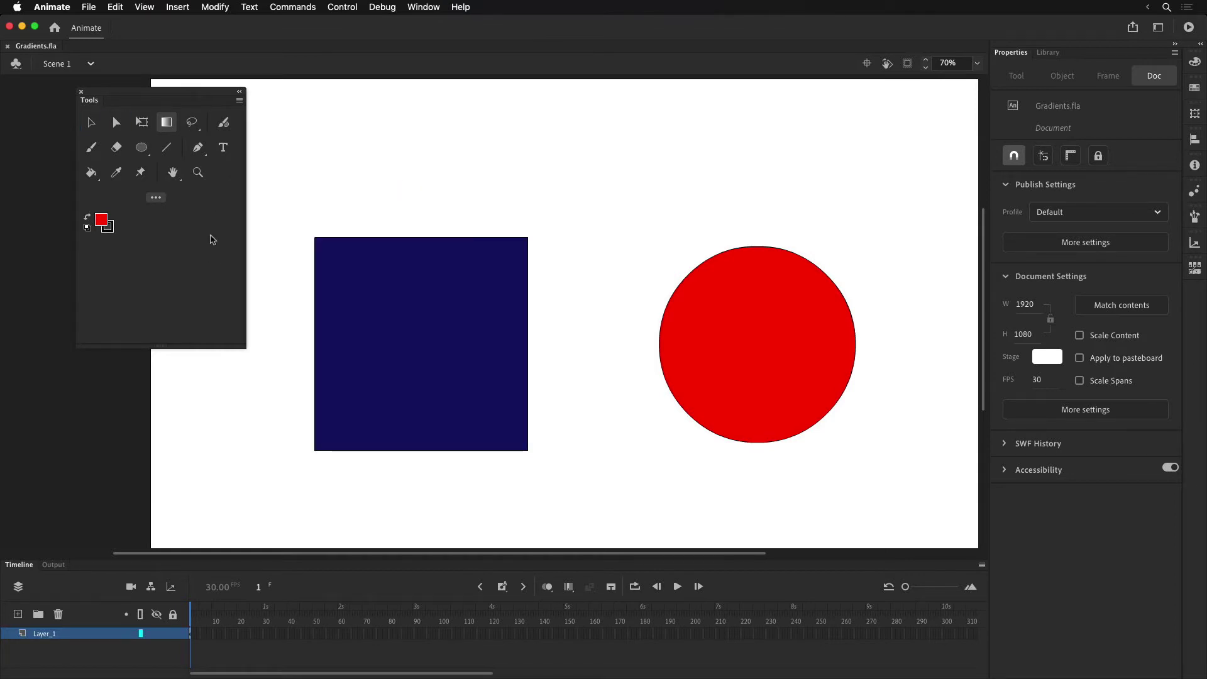
Step: Add the Pencil and Paint Brush tools beside the other brushes in the Tools panel and close the drag-and-drop palette
{"action": "left_click", "coordinate": [156, 198]}
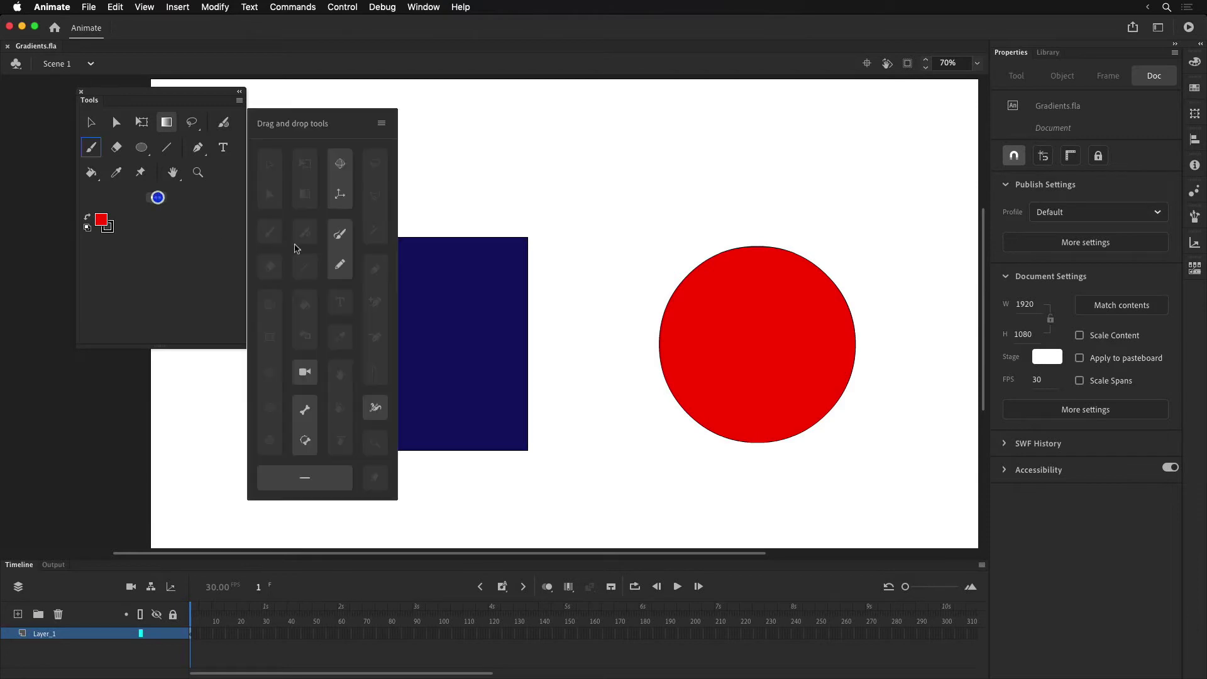
{"action": "left_click_drag", "start_coordinate": [340, 264], "coordinate": [105, 154]}
{"action": "left_click_drag", "start_coordinate": [344, 245], "coordinate": [104, 149]}
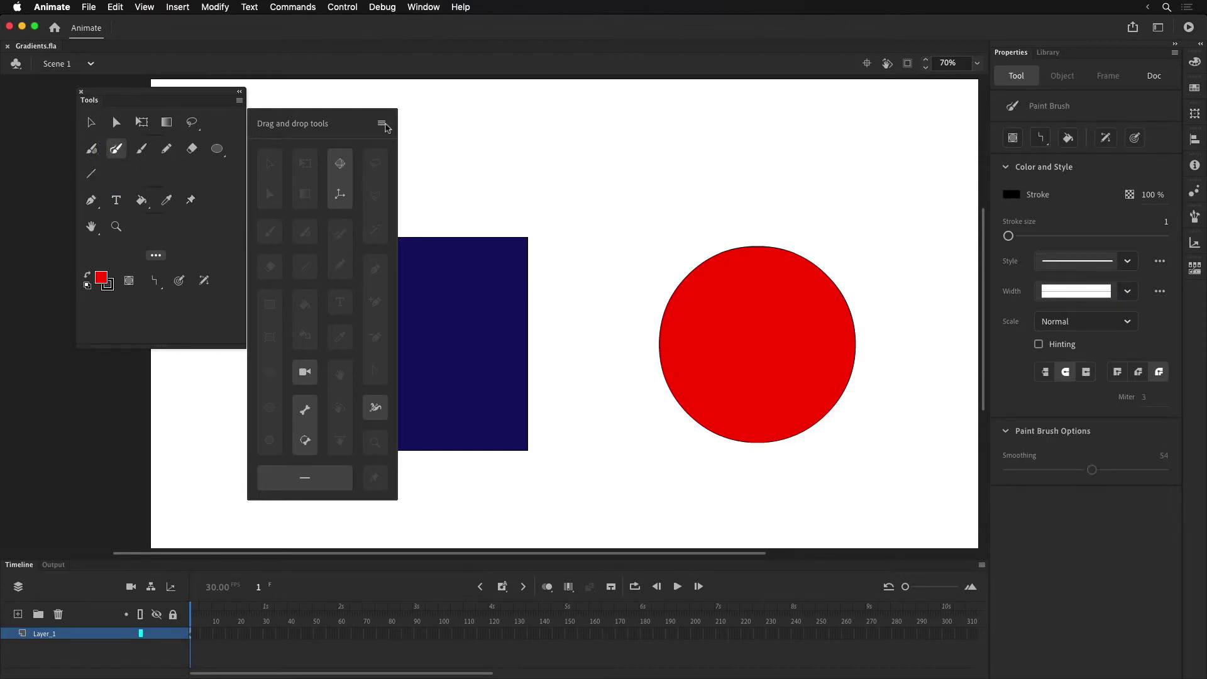
{"action": "left_click", "coordinate": [381, 124]}
{"action": "left_click", "coordinate": [413, 188]}
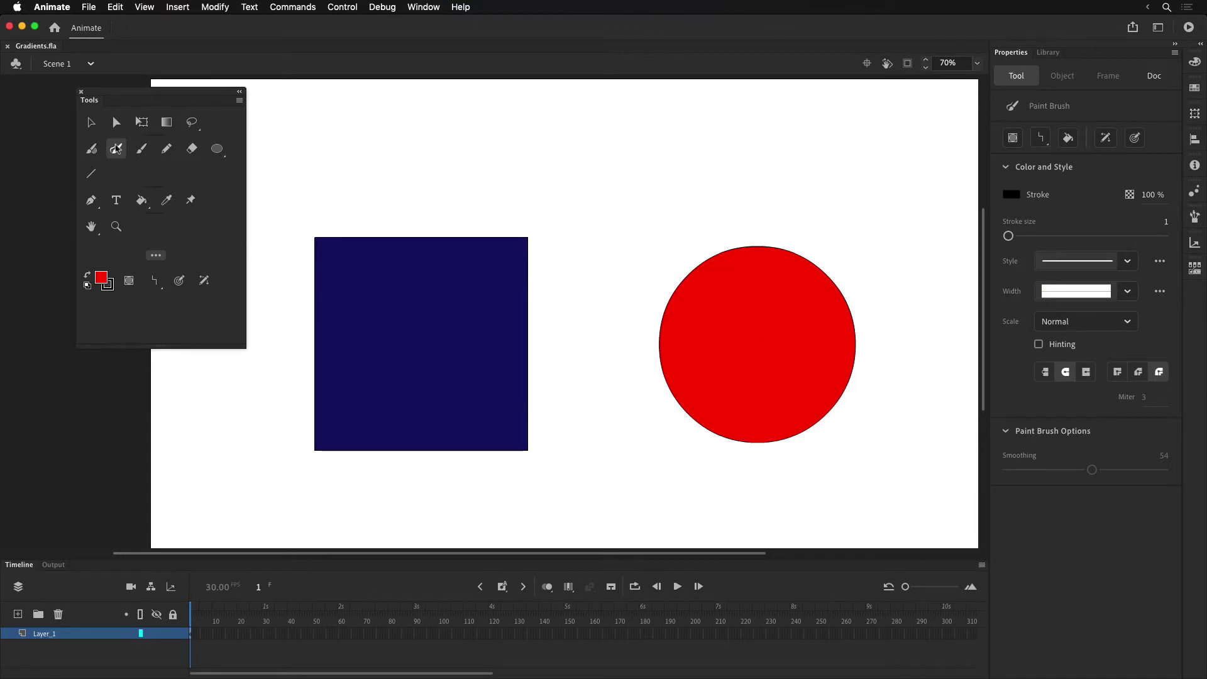
Step: Try a dark red and a bright violet-blue fill on the square, ending with the square deselected
{"action": "left_click", "coordinate": [90, 123]}
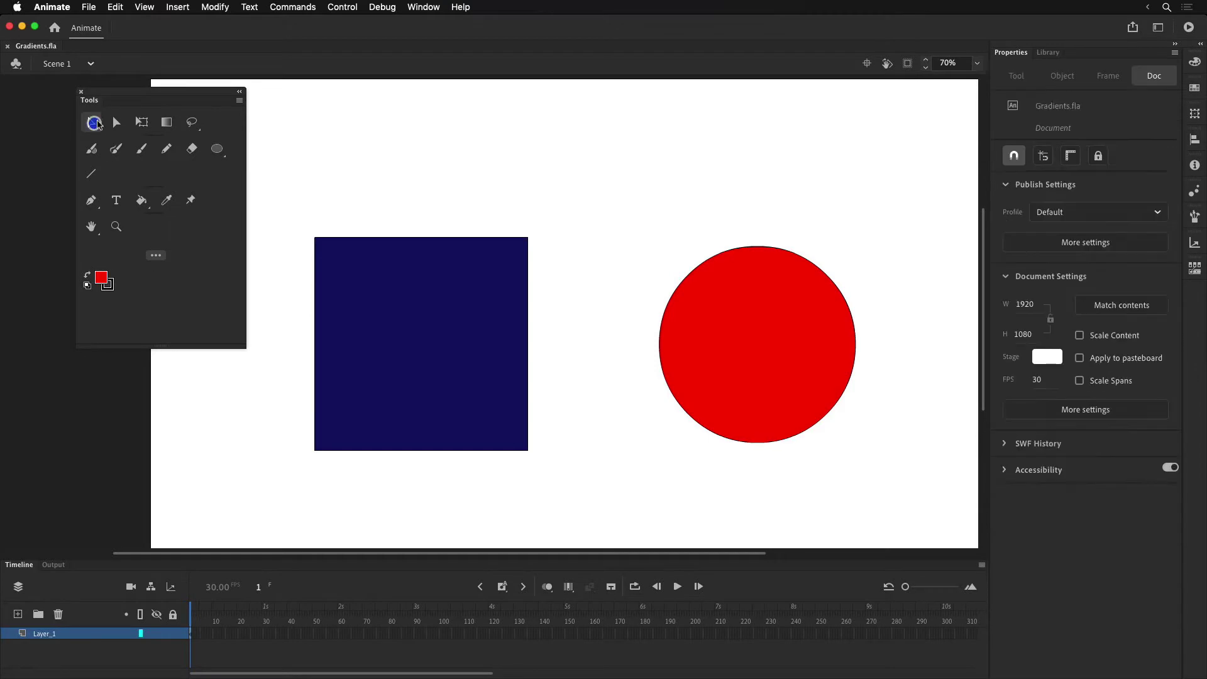
{"action": "left_click", "coordinate": [378, 276]}
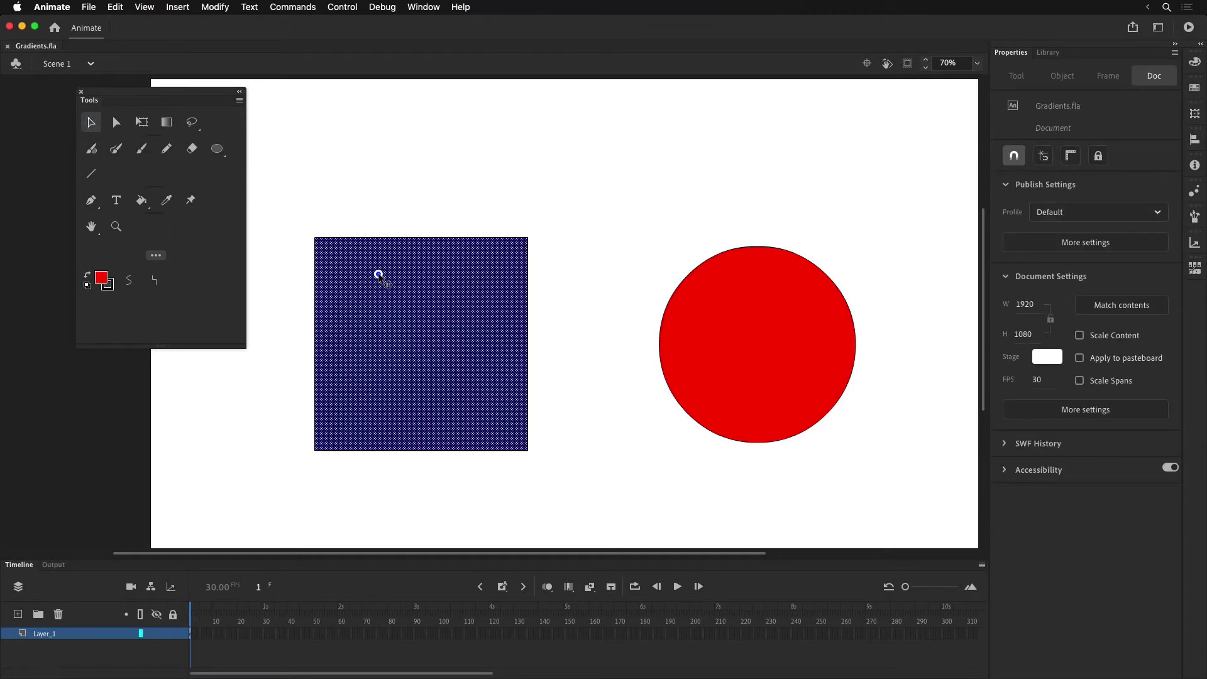
{"action": "left_click", "coordinate": [103, 279]}
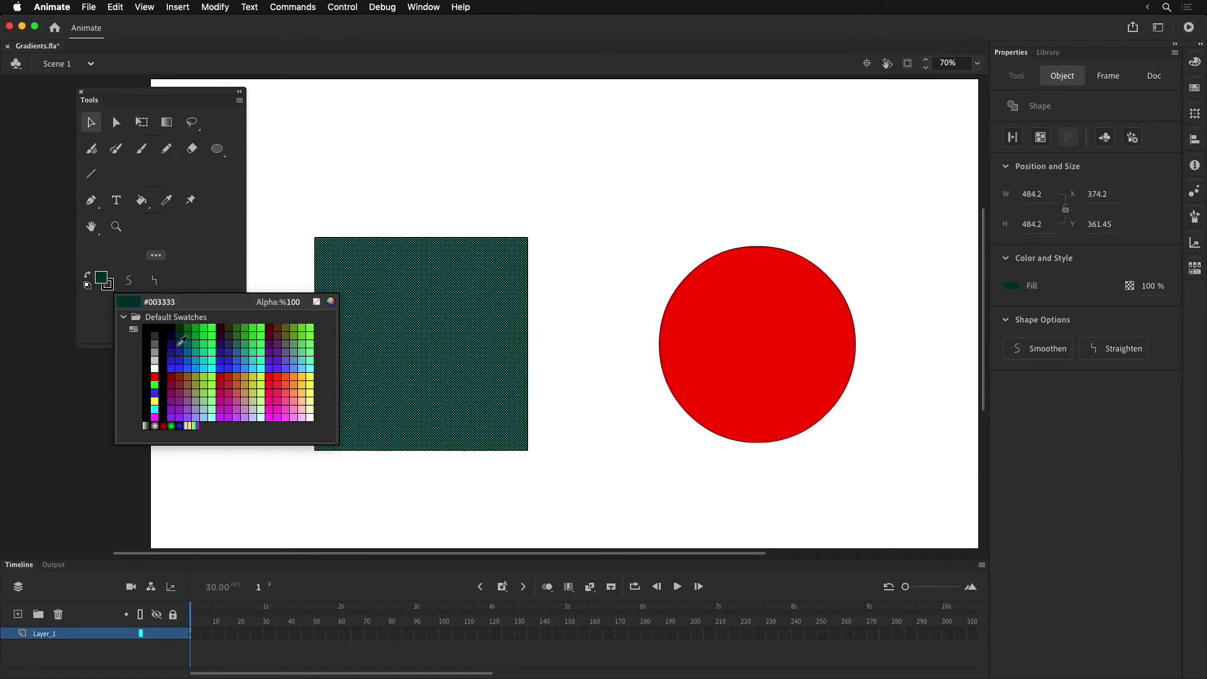
{"action": "left_click", "coordinate": [173, 377]}
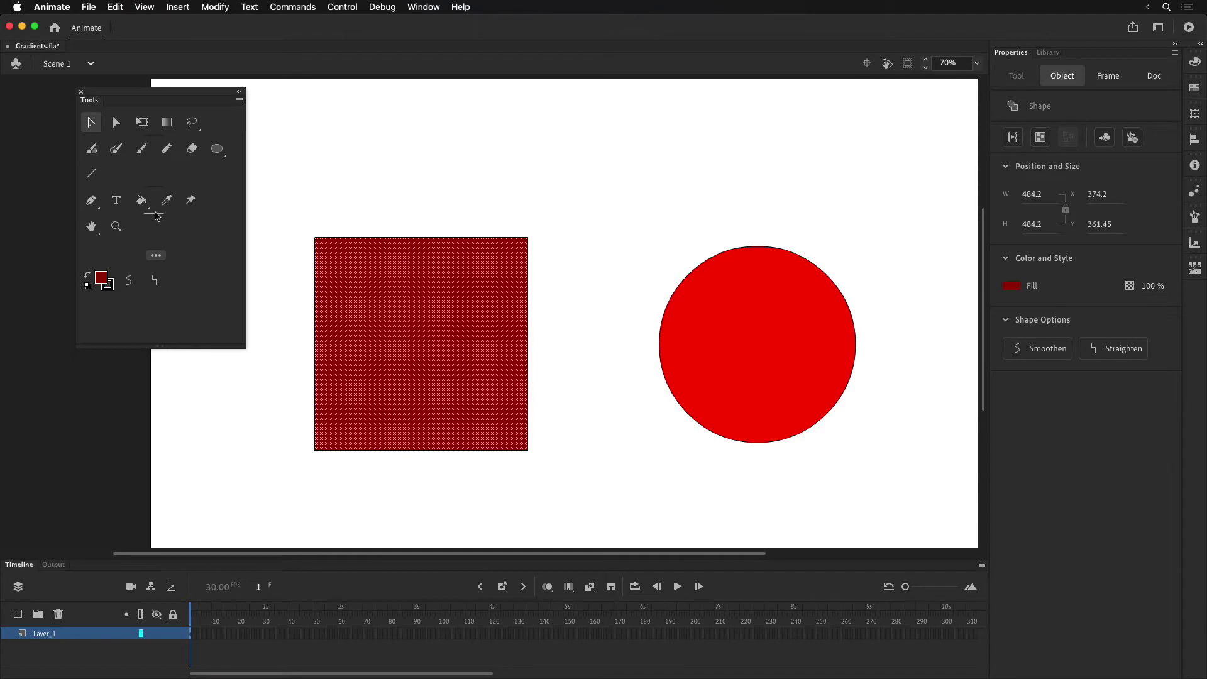
{"action": "left_click", "coordinate": [103, 278]}
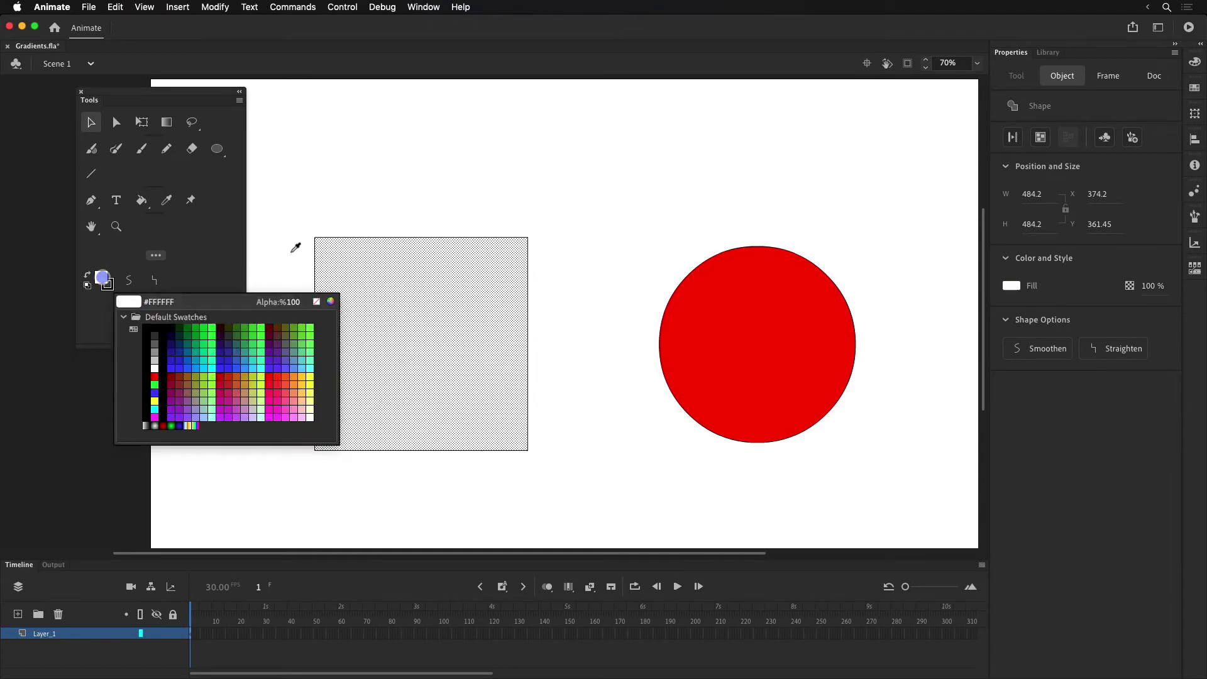
{"action": "left_click", "coordinate": [269, 373]}
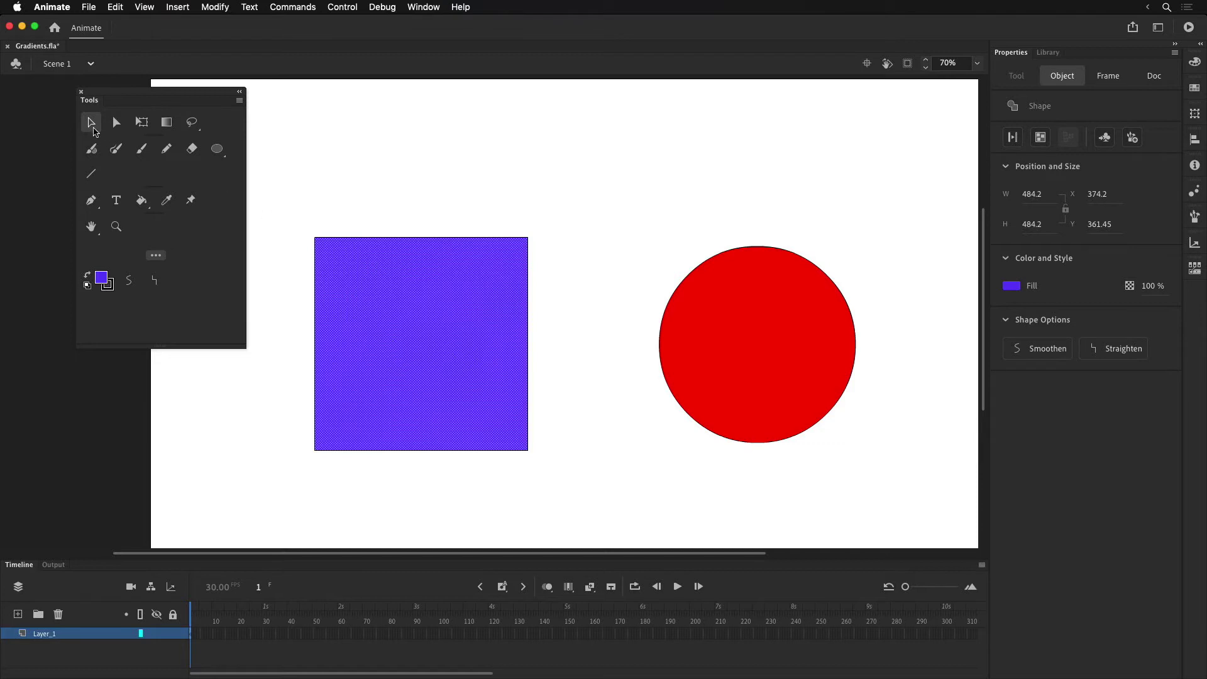
{"action": "left_click", "coordinate": [332, 183]}
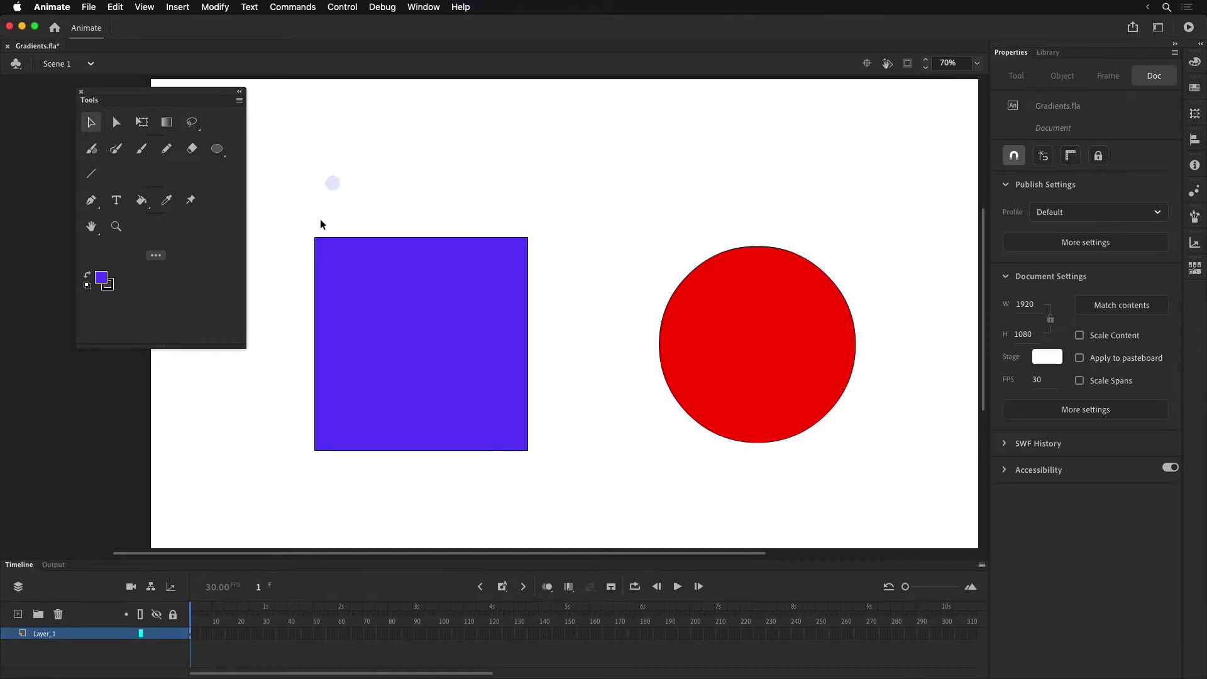
Step: With nothing selected, set the fill color to turquoise and activate the Oval tool
{"action": "left_click", "coordinate": [101, 277]}
{"action": "left_click", "coordinate": [217, 357]}
{"action": "left_click", "coordinate": [218, 149]}
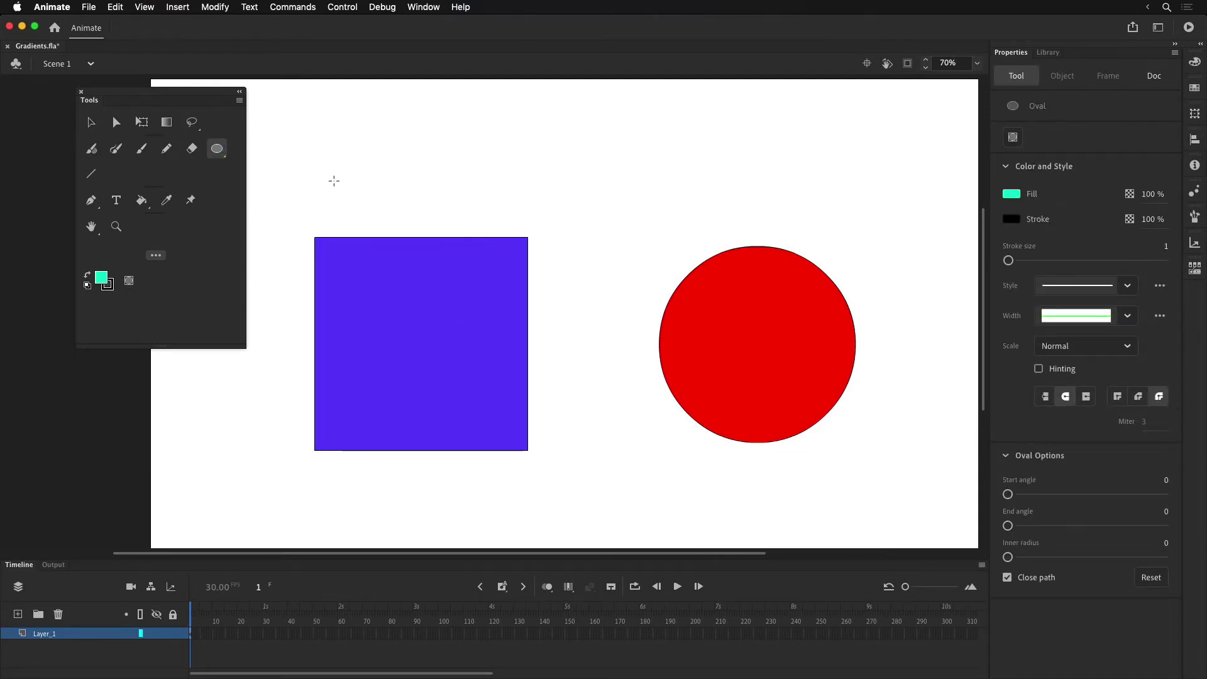
Step: Set the square's fill to turquoise green at 82% alpha and move the fill off its outline, partly over the red circle
{"action": "left_click", "coordinate": [91, 123]}
{"action": "left_click", "coordinate": [475, 324]}
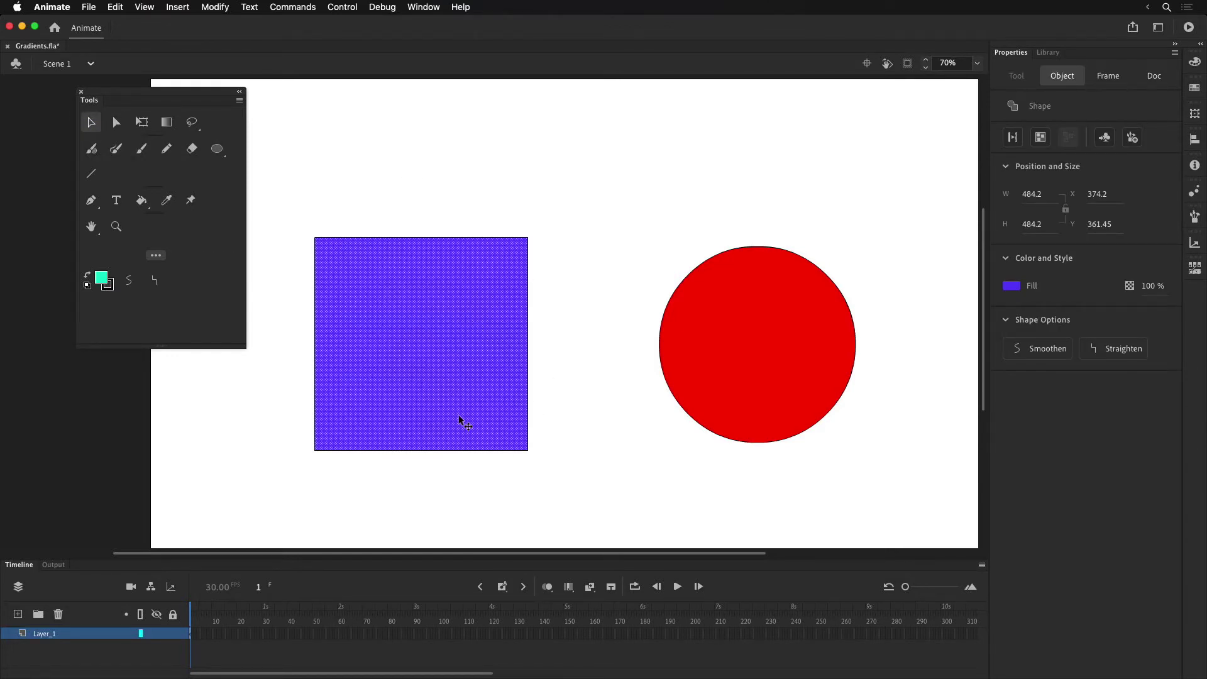
{"action": "left_click", "coordinate": [99, 279]}
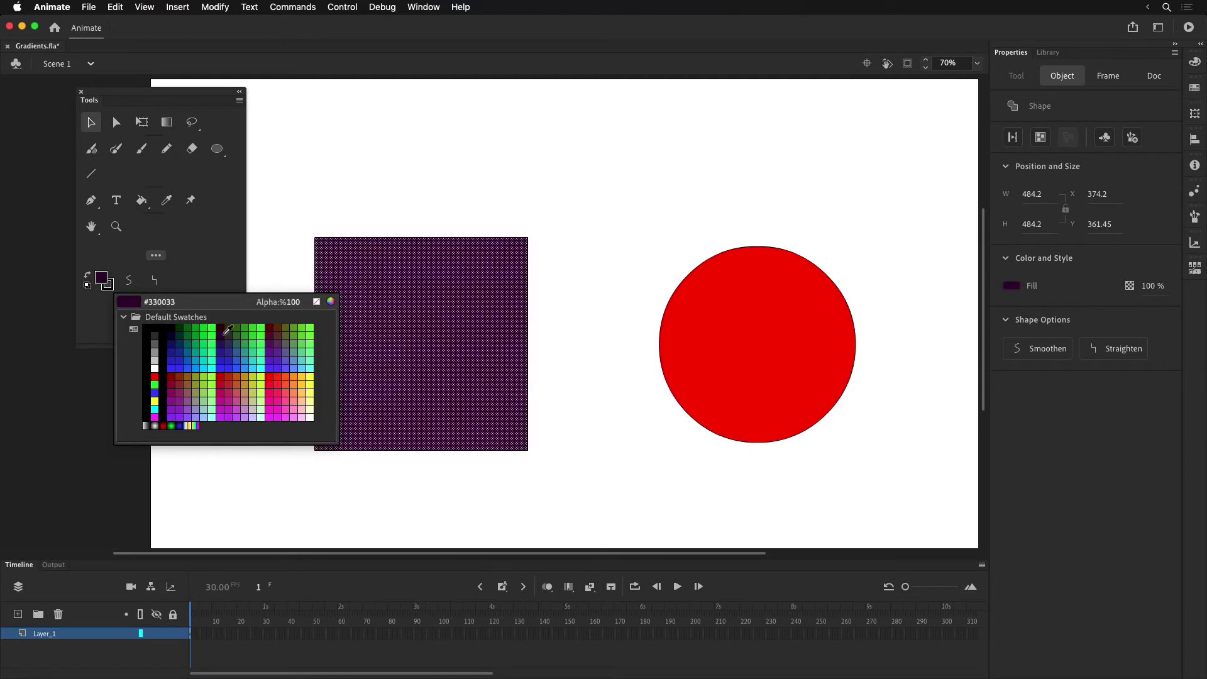
{"action": "left_click_drag", "start_coordinate": [290, 306], "coordinate": [281, 305]}
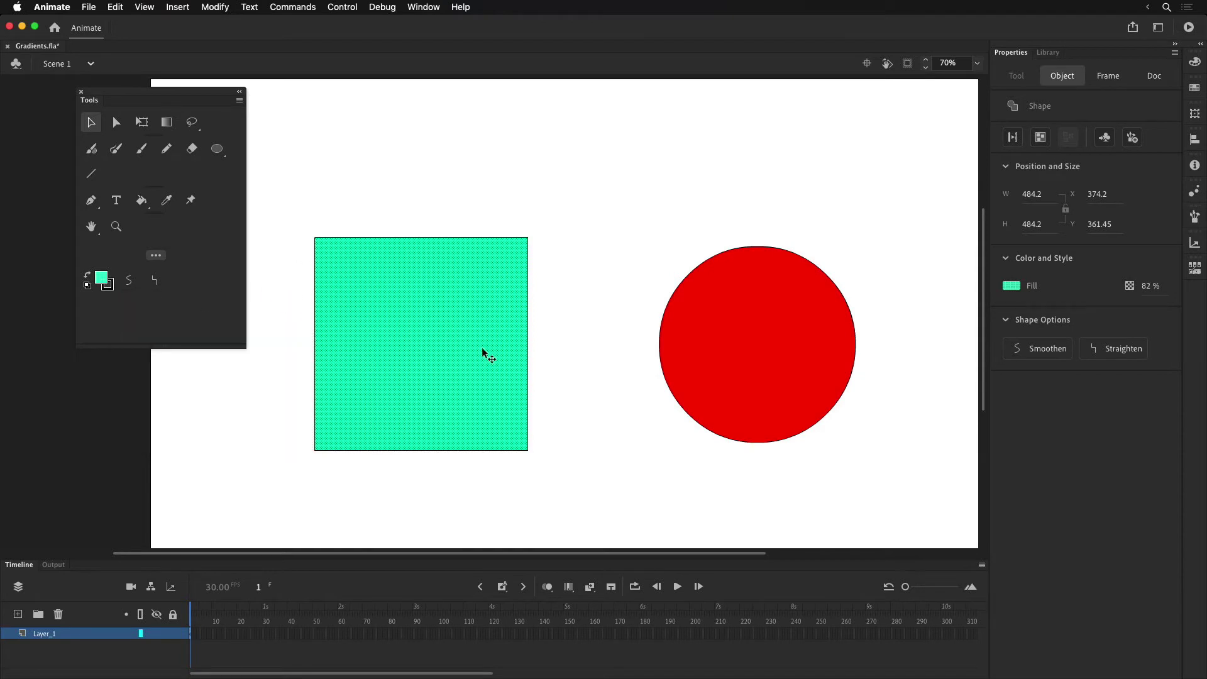
{"action": "left_click_drag", "start_coordinate": [399, 308], "coordinate": [654, 354]}
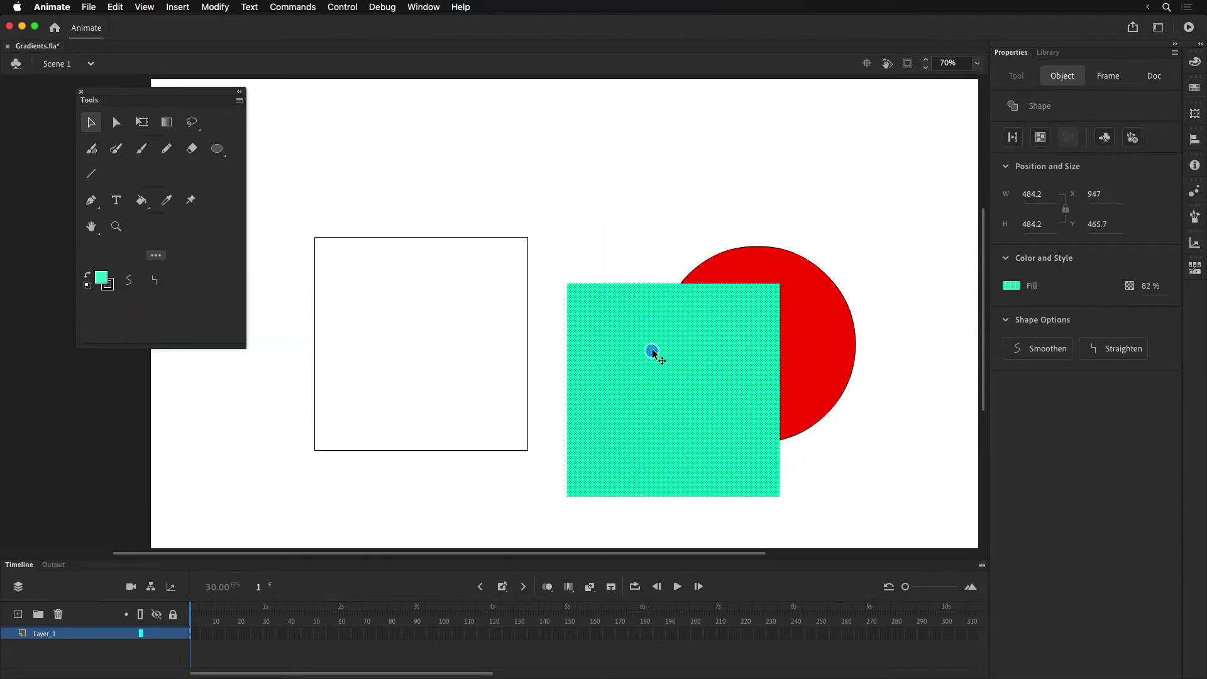
Step: Undo the fill's move, select the square's fill and outline together, and clear the selection
{"action": "key", "text": "super+z"}
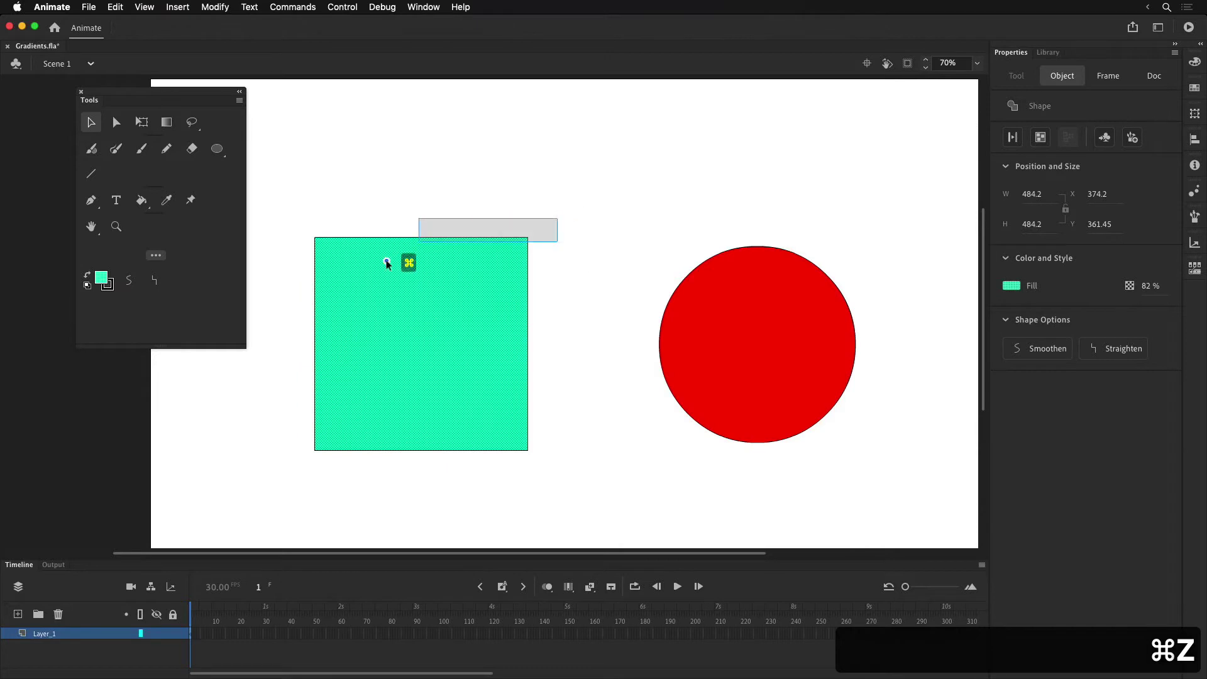
{"action": "left_click_drag", "start_coordinate": [386, 264], "coordinate": [279, 481]}
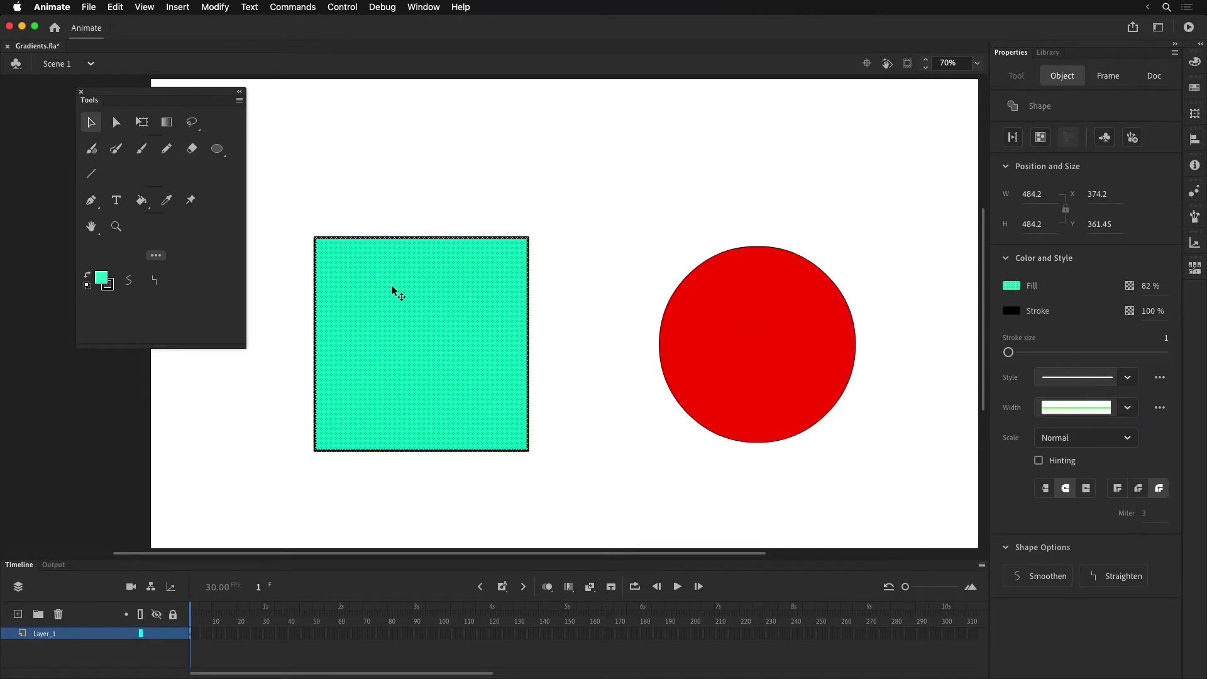
{"action": "left_click", "coordinate": [439, 207]}
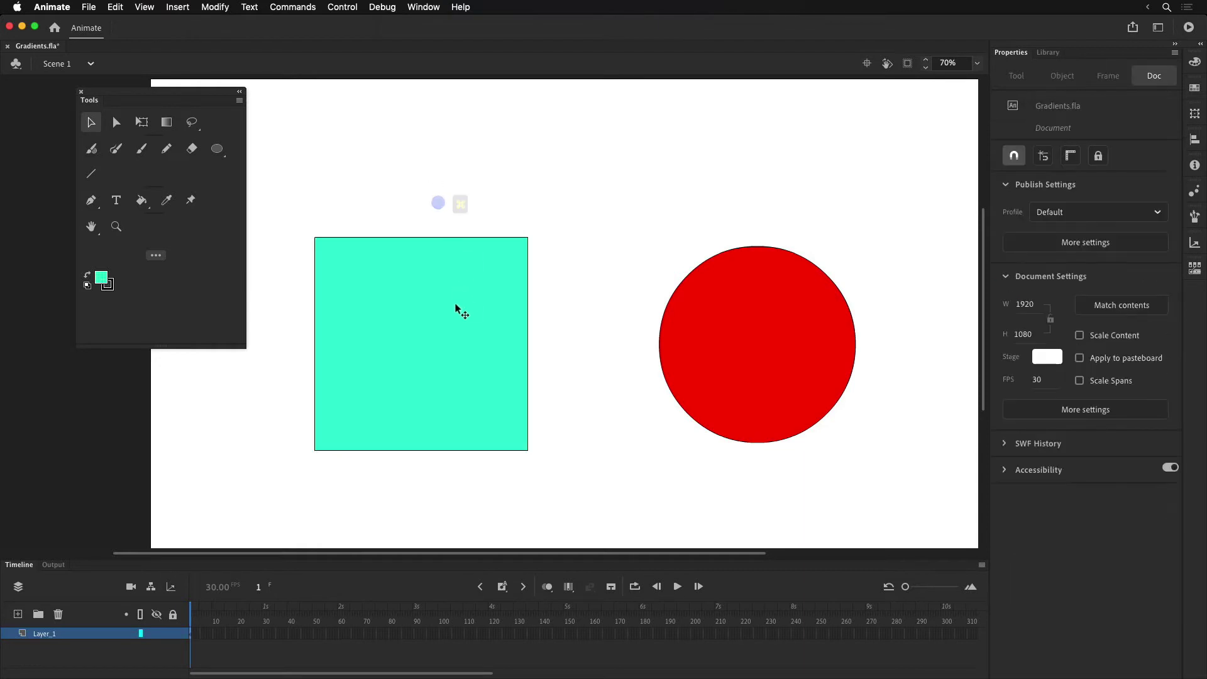
Step: Try moving only the square's fill up off its outline, and undo that move
{"action": "left_click", "coordinate": [448, 332]}
{"action": "left_click_drag", "start_coordinate": [448, 332], "coordinate": [508, 243]}
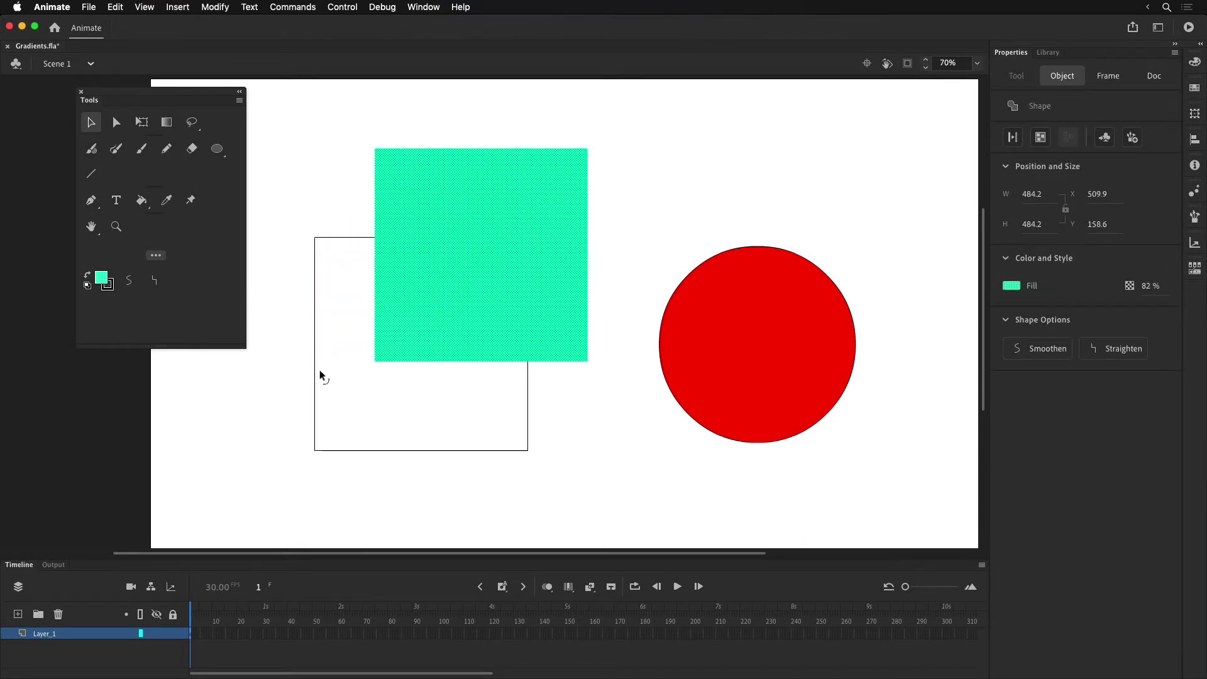
{"action": "key", "text": "super+z"}
Step: Select the square's fill together with its outline and move both to about X 351, Y 401
{"action": "double_click", "coordinate": [417, 313]}
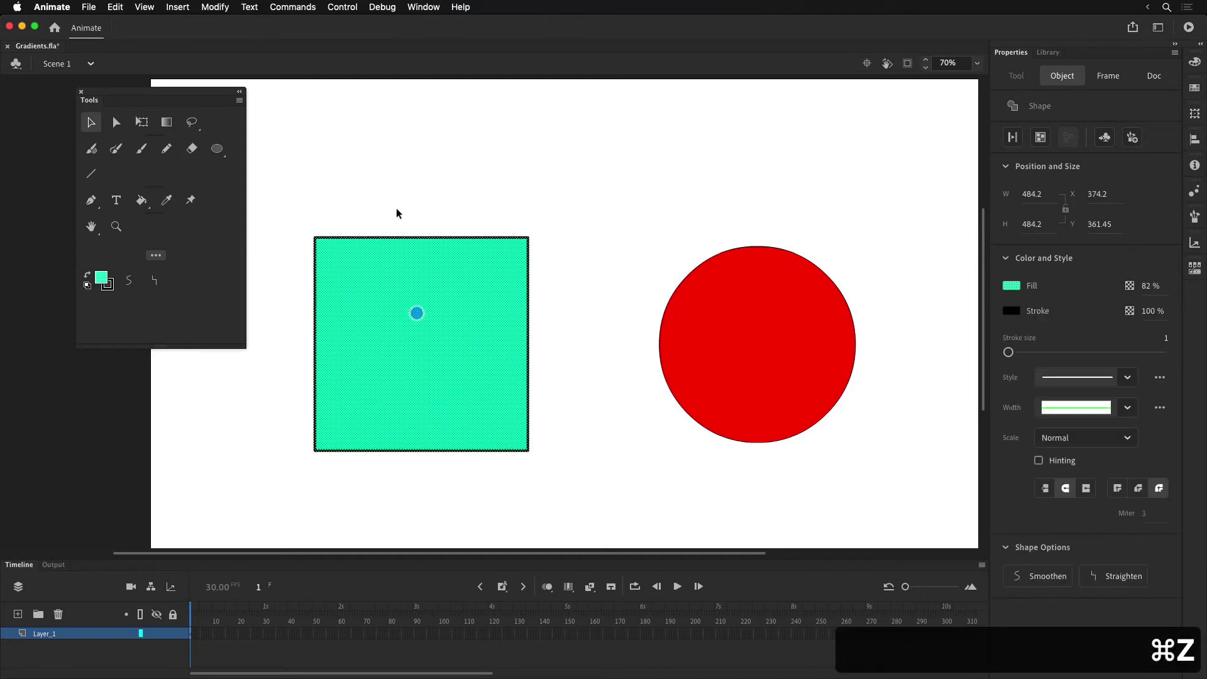
{"action": "mouse_move", "coordinate": [392, 349]}
{"action": "left_mouse_down"}
{"action": "mouse_move", "coordinate": [429, 299]}
{"action": "mouse_move", "coordinate": [424, 270]}
{"action": "mouse_move", "coordinate": [409, 367]}
{"action": "left_mouse_up"}
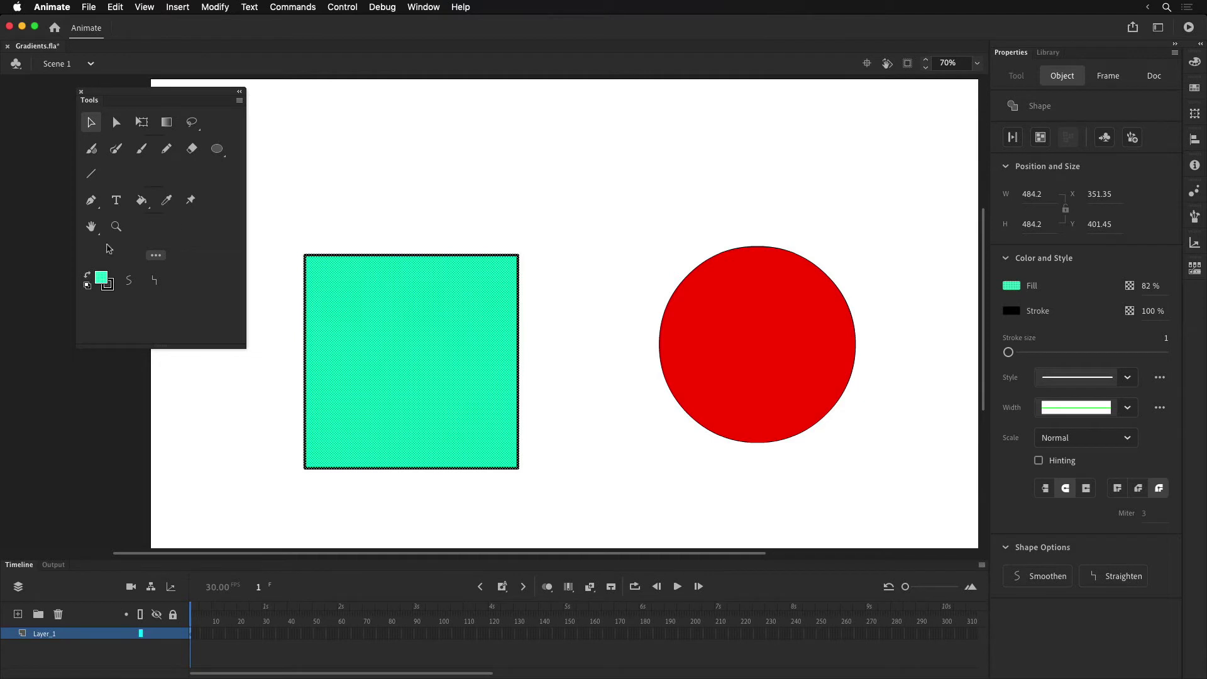
Step: Try the grayscale radial gradient swatch on the square's fill, and settle on the white-to-black linear gradient swatch
{"action": "left_click", "coordinate": [102, 279]}
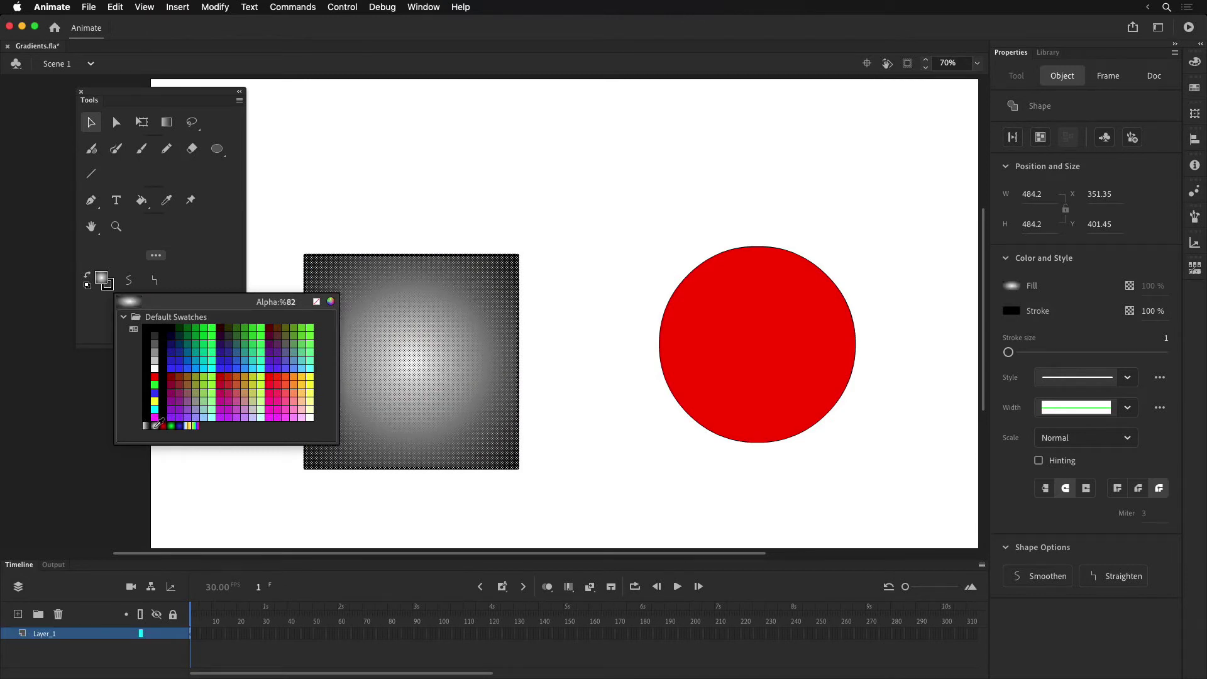
{"action": "left_click", "coordinate": [158, 424]}
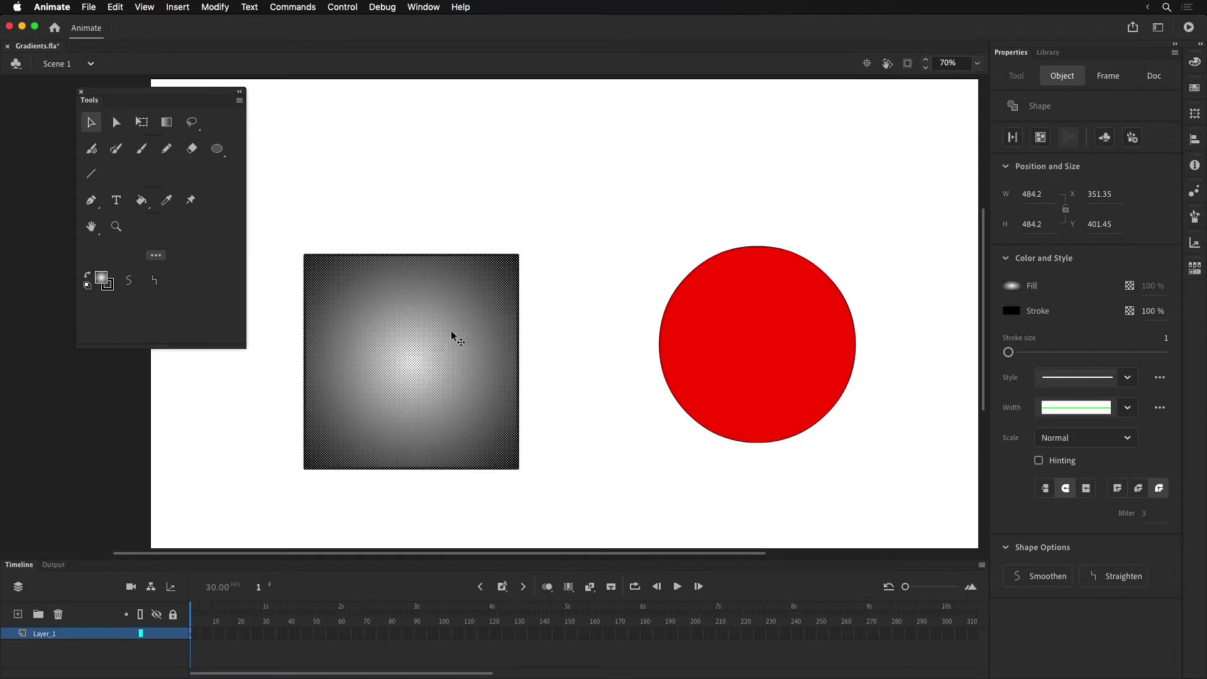
{"action": "left_click", "coordinate": [104, 281]}
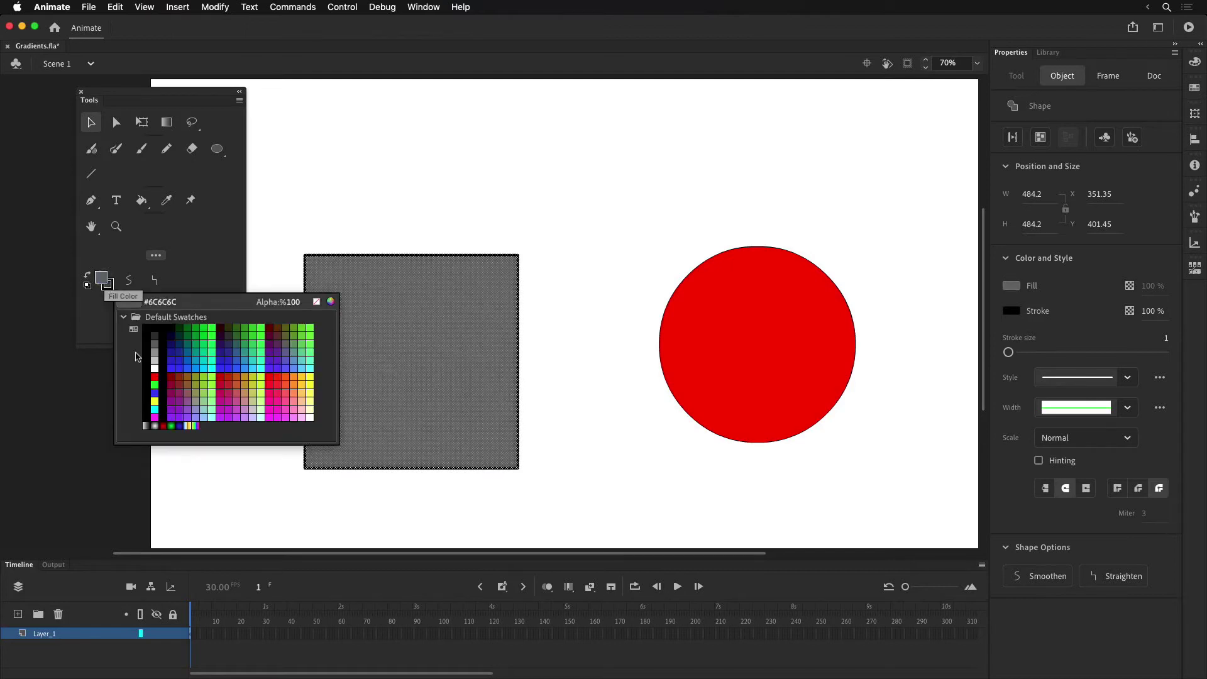
{"action": "left_click", "coordinate": [144, 423]}
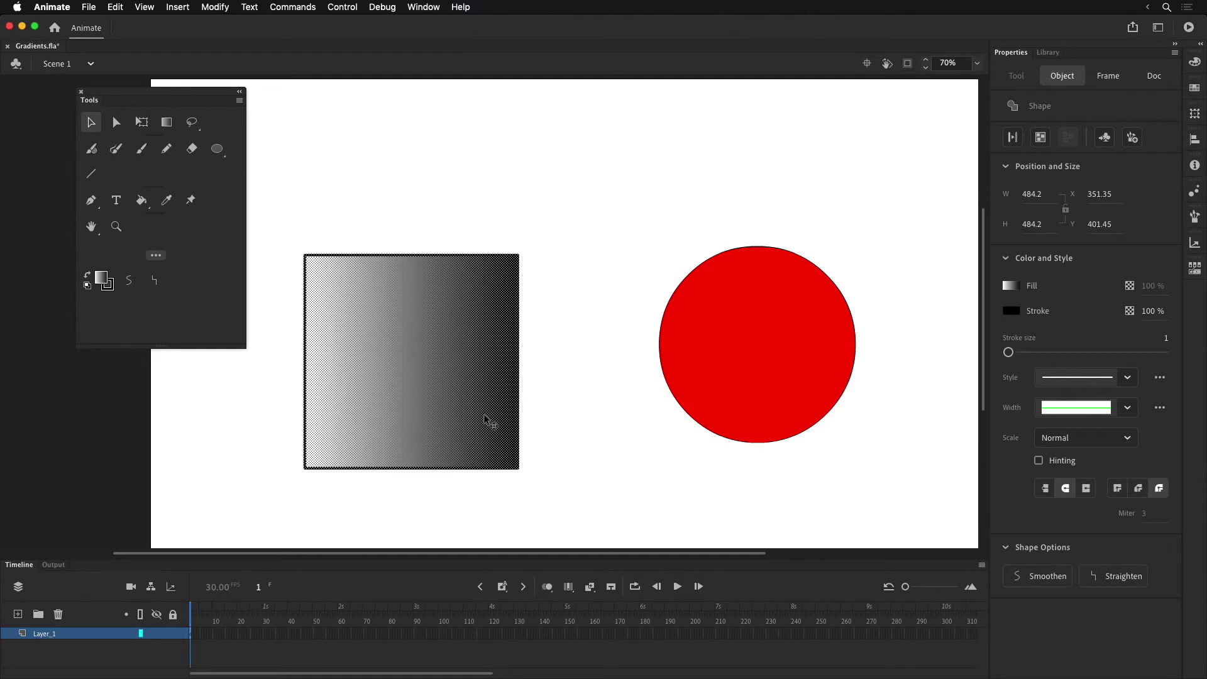
{"action": "left_click", "coordinate": [107, 282]}
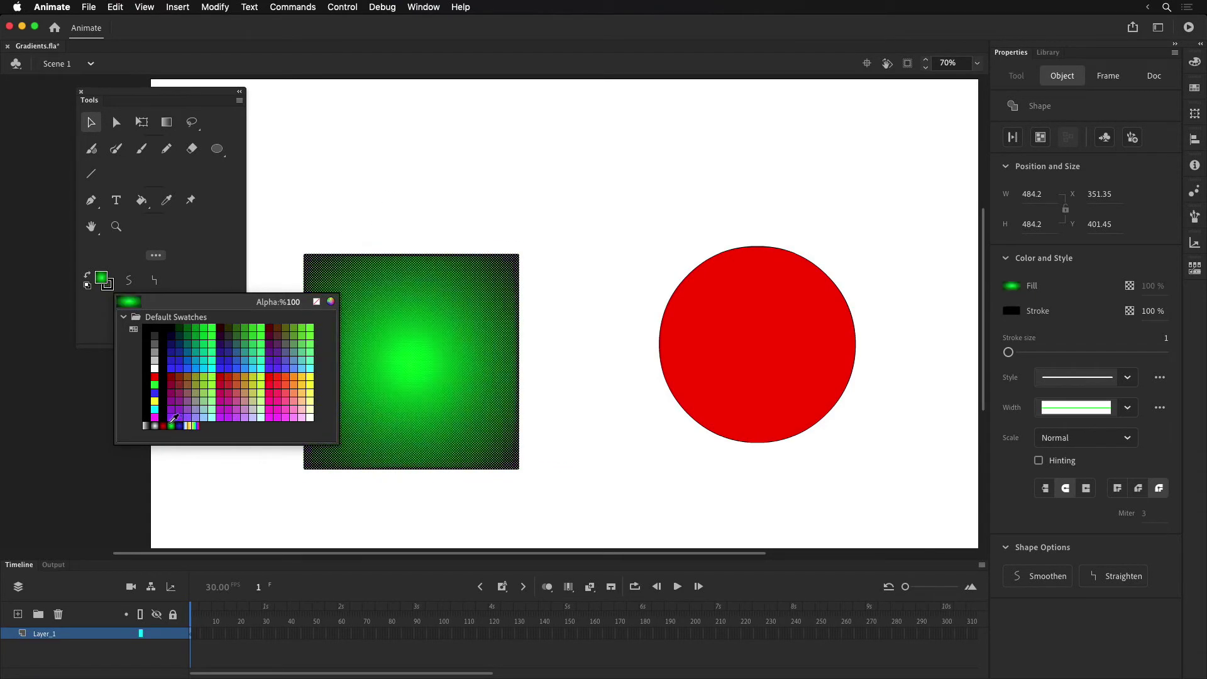
{"action": "left_click", "coordinate": [145, 425]}
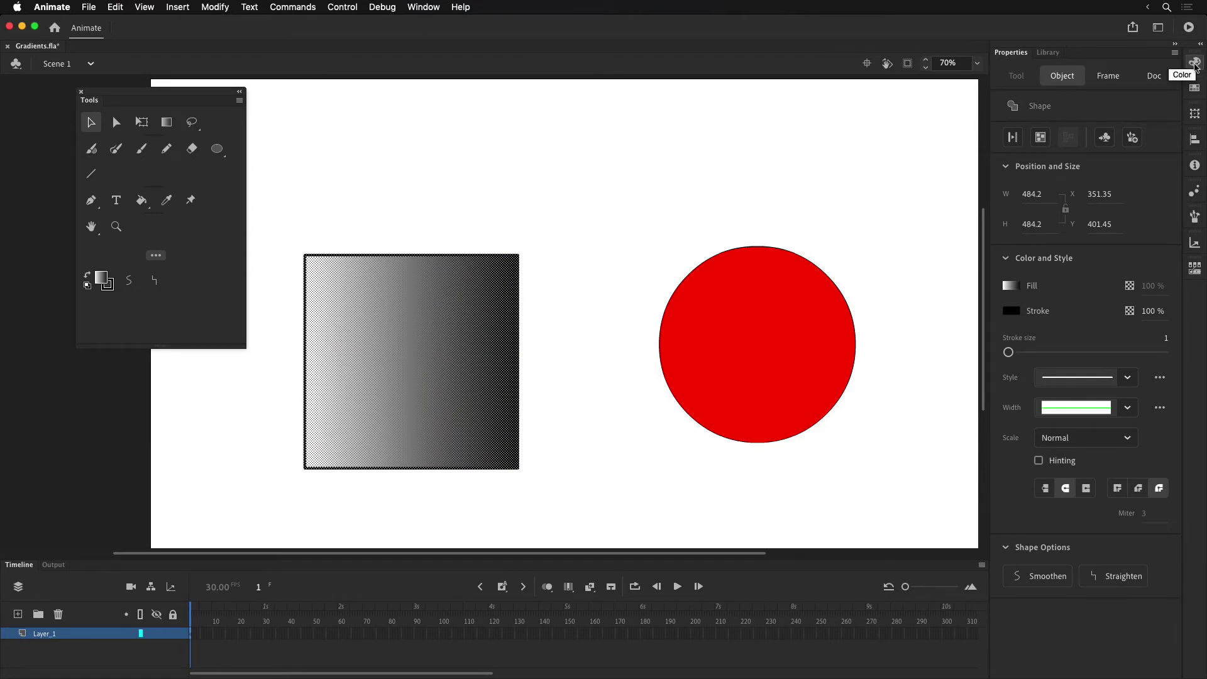
Step: Open the fill's Color settings, keep Linear gradient as the fill type and set the gradient flow to repeat
{"action": "left_click", "coordinate": [1194, 62]}
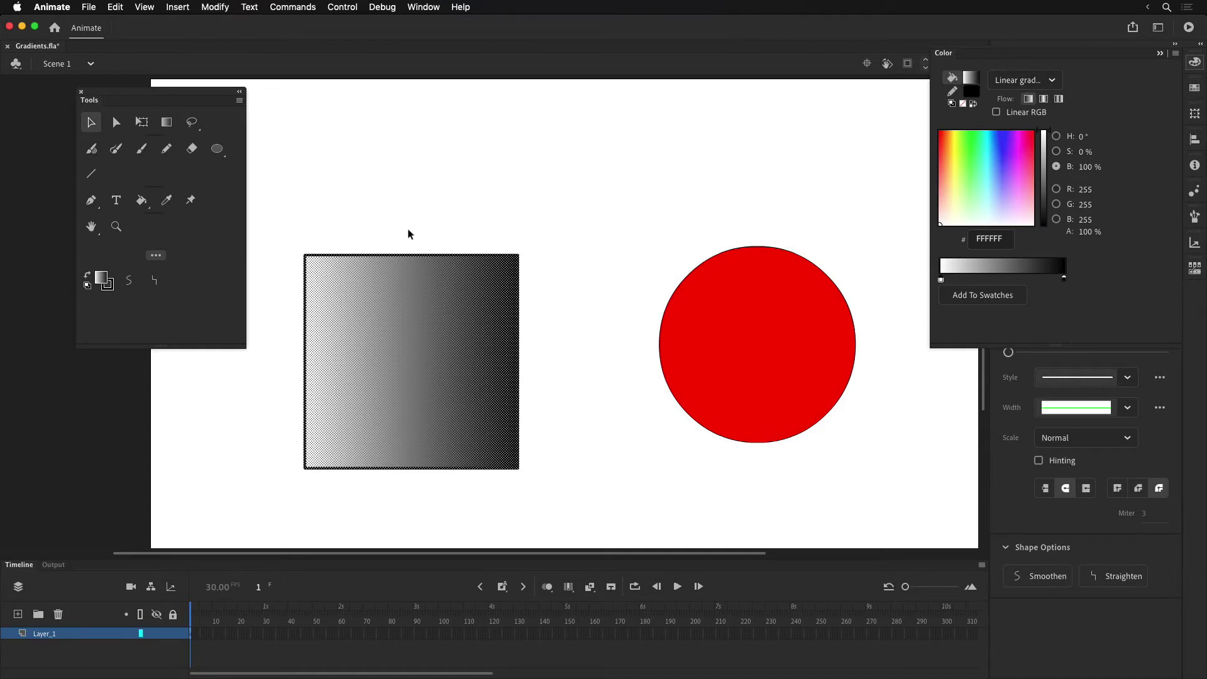
{"action": "left_click", "coordinate": [1045, 87]}
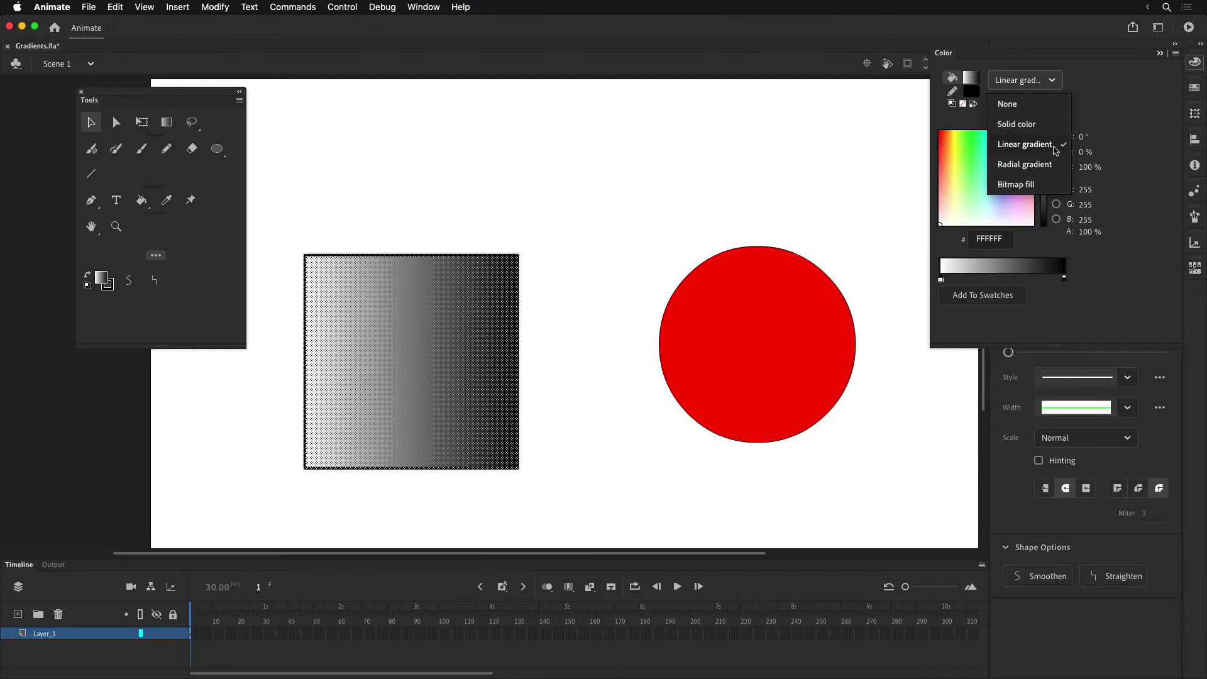
{"action": "left_click", "coordinate": [1110, 98]}
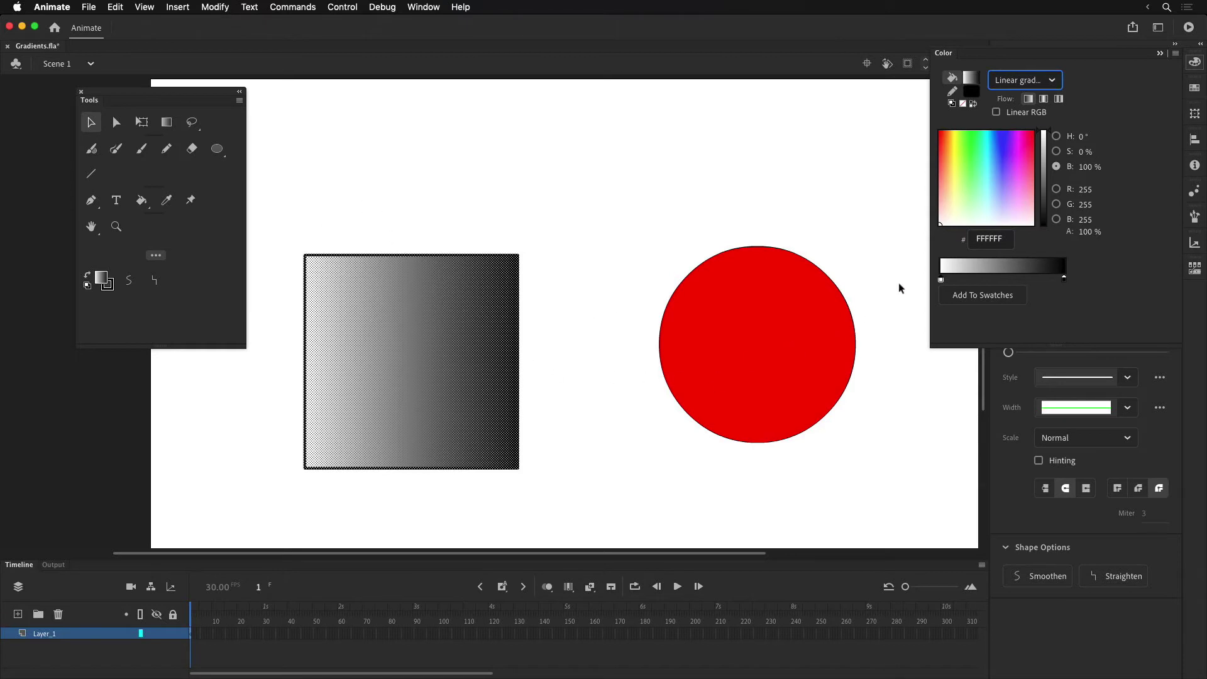
{"action": "left_click", "coordinate": [1043, 99]}
{"action": "left_click", "coordinate": [1044, 100]}
{"action": "left_click", "coordinate": [1058, 99]}
Step: Try a light green (#61FF49) on the gradient's white stop and slide that stop close to the black end
{"action": "left_click_drag", "start_coordinate": [943, 281], "coordinate": [963, 281]}
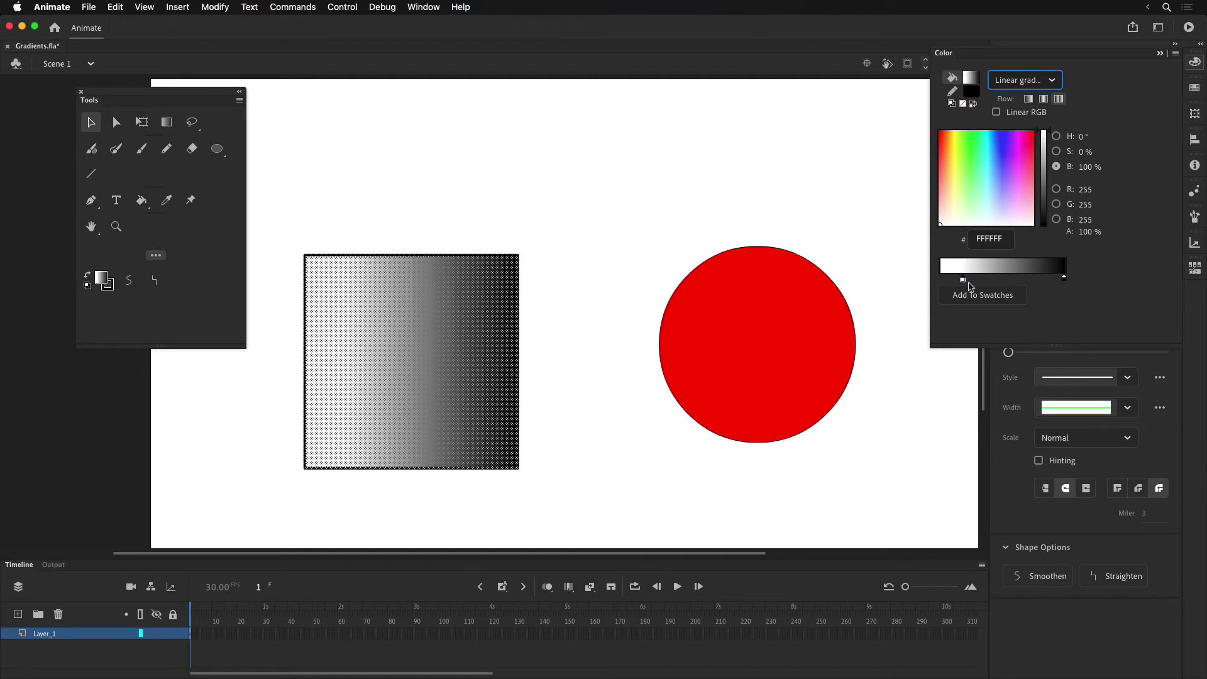
{"action": "left_click_drag", "start_coordinate": [947, 204], "coordinate": [968, 158]}
{"action": "left_click_drag", "start_coordinate": [963, 281], "coordinate": [1041, 333]}
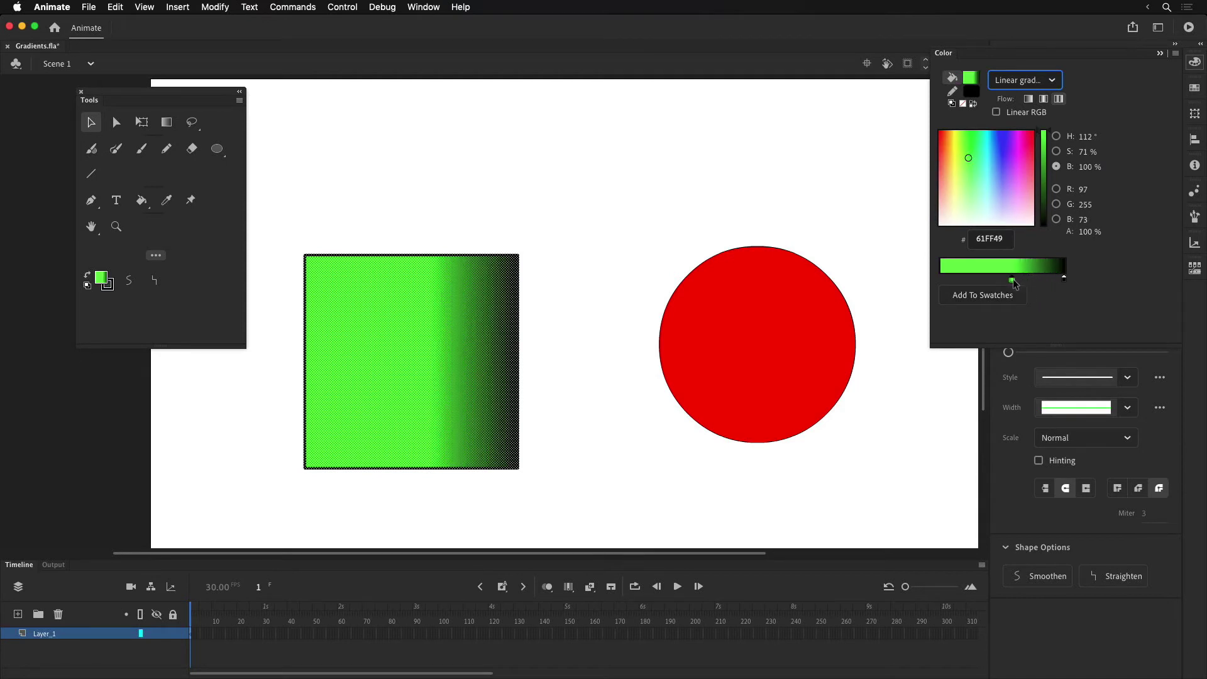
{"action": "left_click_drag", "start_coordinate": [1017, 281], "coordinate": [1042, 283]}
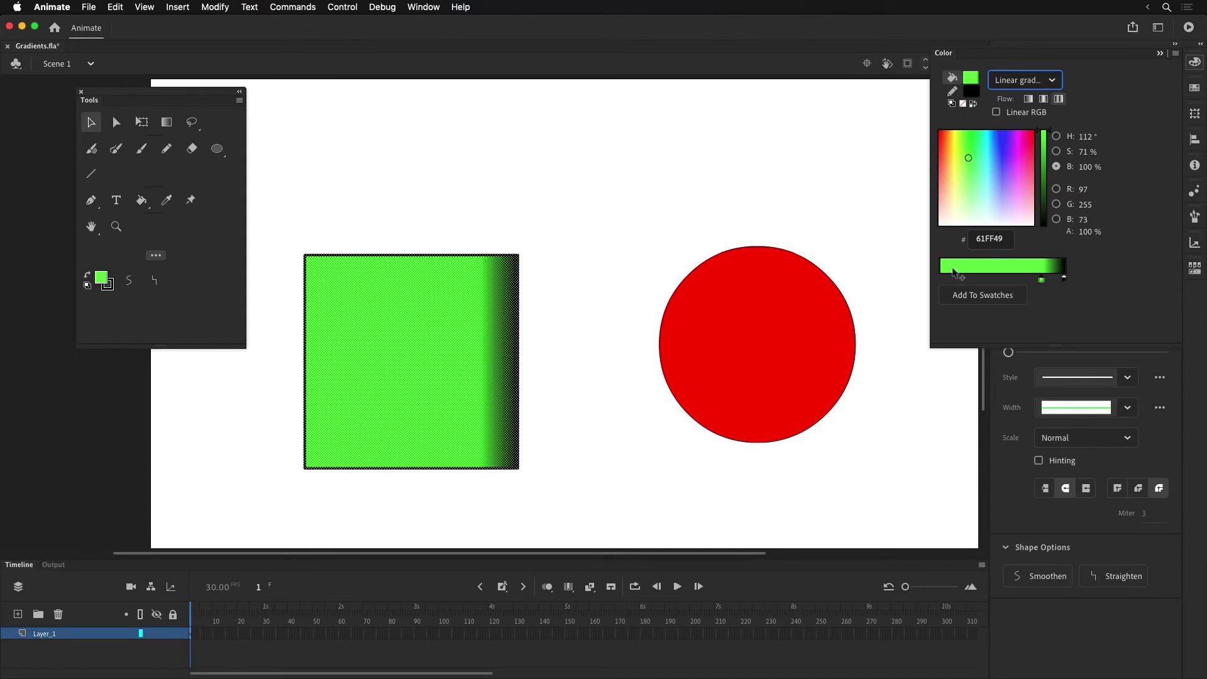
Step: Recolor the gradient's first stop violet-blue (#4030FF) and slide it back to the start of the gradient
{"action": "left_click_drag", "start_coordinate": [1001, 154], "coordinate": [1004, 149]}
{"action": "left_click", "coordinate": [1041, 280]}
{"action": "left_click_drag", "start_coordinate": [1042, 281], "coordinate": [937, 278]}
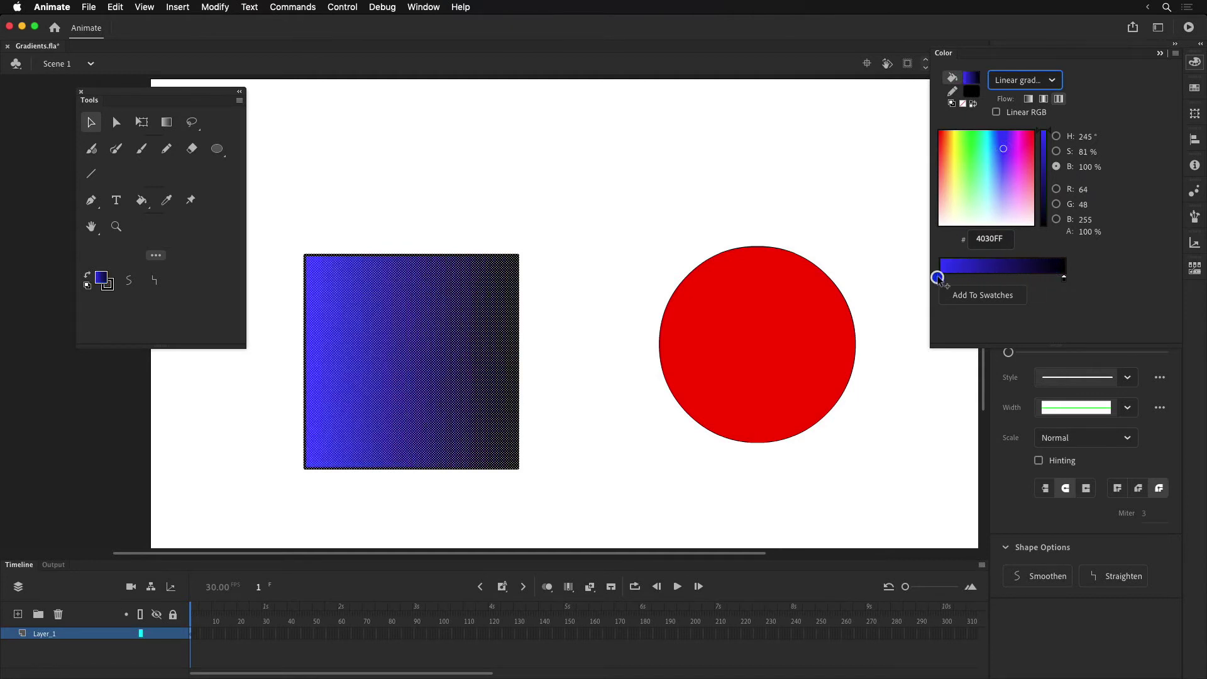
Step: Add a color stop in the middle of the square's gradient and recolor it dark green (#527F31)
{"action": "left_click", "coordinate": [1004, 266]}
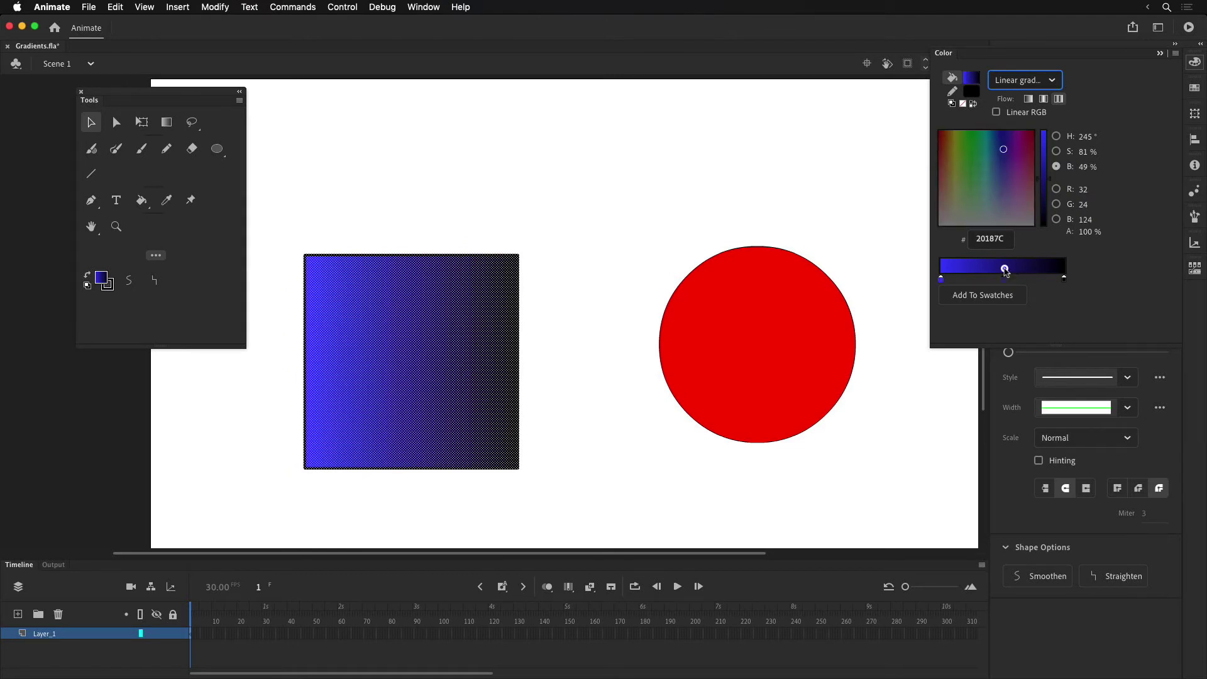
{"action": "left_click_drag", "start_coordinate": [1001, 146], "coordinate": [993, 155]}
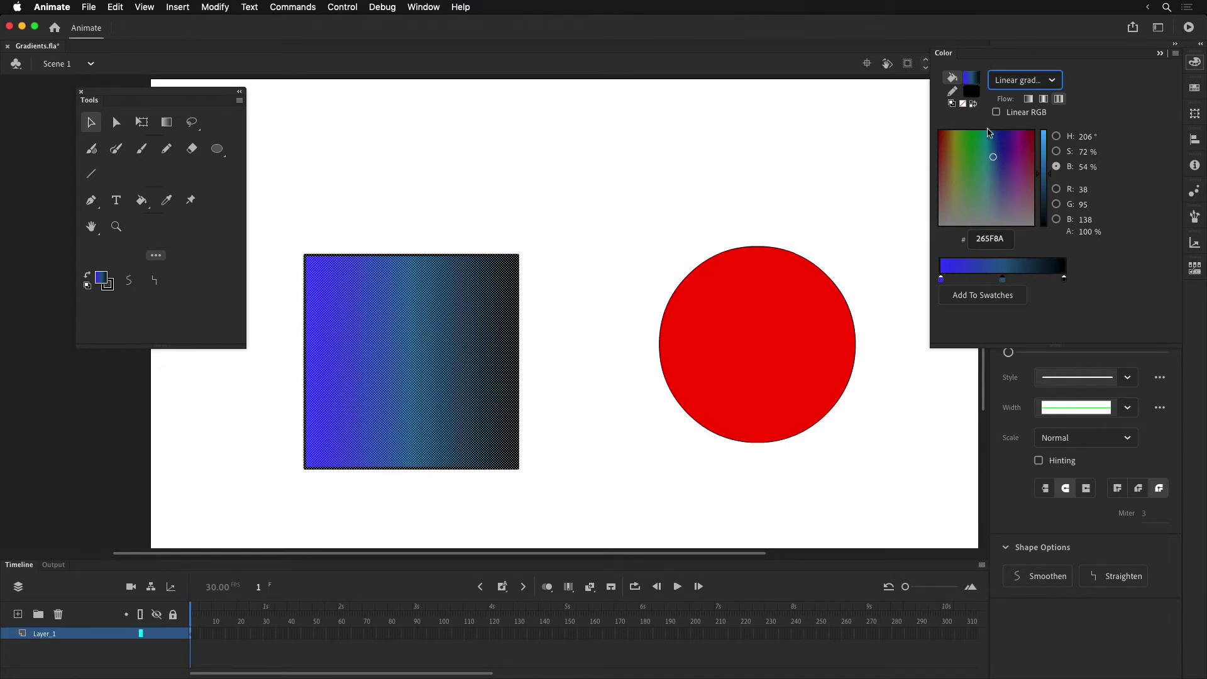
{"action": "mouse_move", "coordinate": [989, 138]}
{"action": "left_mouse_down"}
{"action": "mouse_move", "coordinate": [991, 227]}
{"action": "mouse_move", "coordinate": [938, 227]}
{"action": "mouse_move", "coordinate": [973, 231]}
{"action": "left_mouse_up"}
{"action": "mouse_move", "coordinate": [1050, 178]}
{"action": "left_mouse_down"}
{"action": "mouse_move", "coordinate": [1051, 160]}
{"action": "mouse_move", "coordinate": [1051, 192]}
{"action": "mouse_move", "coordinate": [1050, 158]}
{"action": "mouse_move", "coordinate": [1050, 182]}
{"action": "left_mouse_up"}
{"action": "mouse_move", "coordinate": [973, 225]}
{"action": "left_mouse_down"}
{"action": "mouse_move", "coordinate": [975, 178]}
{"action": "mouse_move", "coordinate": [957, 160]}
{"action": "mouse_move", "coordinate": [1025, 156]}
{"action": "mouse_move", "coordinate": [941, 157]}
{"action": "mouse_move", "coordinate": [1028, 157]}
{"action": "mouse_move", "coordinate": [972, 160]}
{"action": "mouse_move", "coordinate": [974, 128]}
{"action": "mouse_move", "coordinate": [942, 156]}
{"action": "mouse_move", "coordinate": [1018, 166]}
{"action": "mouse_move", "coordinate": [963, 167]}
{"action": "left_mouse_up"}
{"action": "left_click_drag", "start_coordinate": [1049, 184], "coordinate": [1048, 178]}
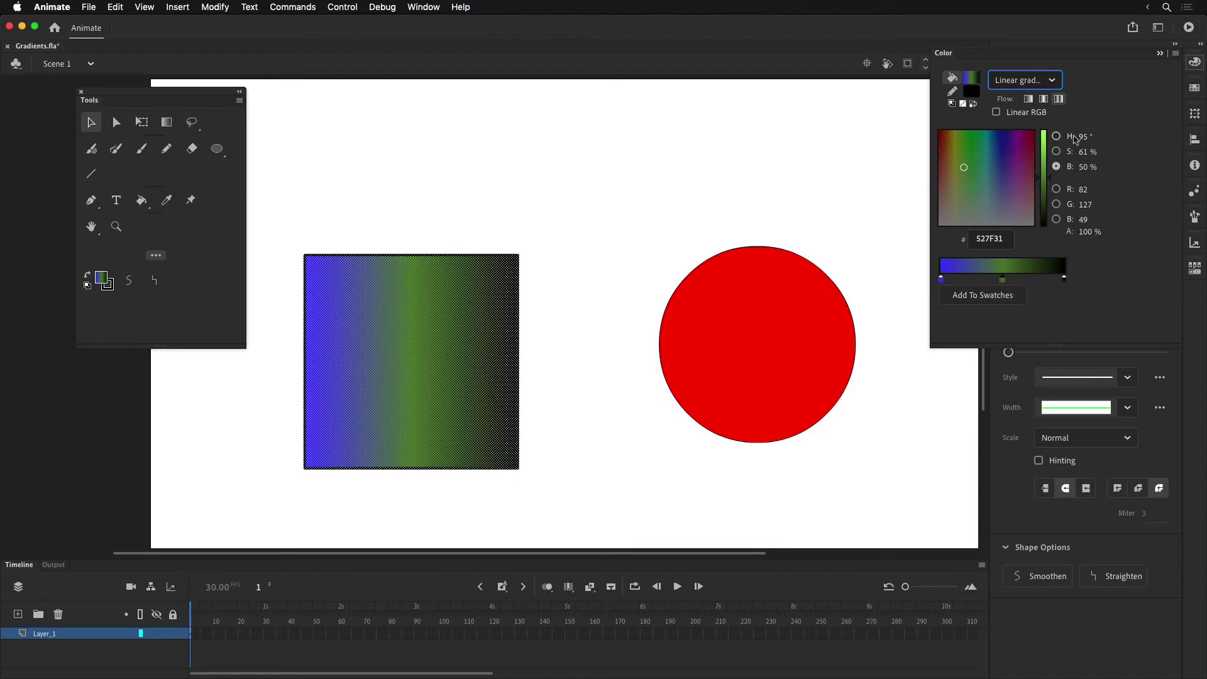
Step: Using the red channel's color field, try a turquoise (#64D7E4) on the middle gradient stop
{"action": "left_click", "coordinate": [1057, 189]}
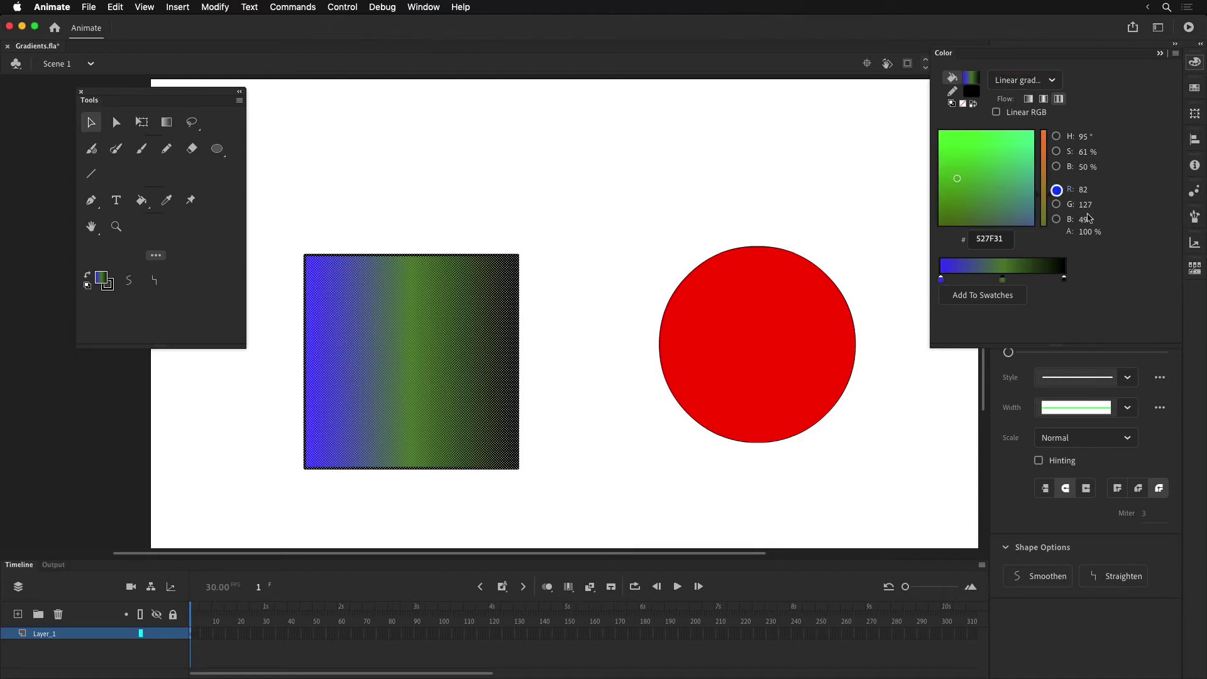
{"action": "left_click_drag", "start_coordinate": [1052, 199], "coordinate": [1052, 174]}
{"action": "mouse_move", "coordinate": [973, 175]}
{"action": "left_mouse_down"}
{"action": "mouse_move", "coordinate": [1052, 190]}
{"action": "mouse_move", "coordinate": [1012, 157]}
{"action": "mouse_move", "coordinate": [1023, 145]}
{"action": "left_mouse_up"}
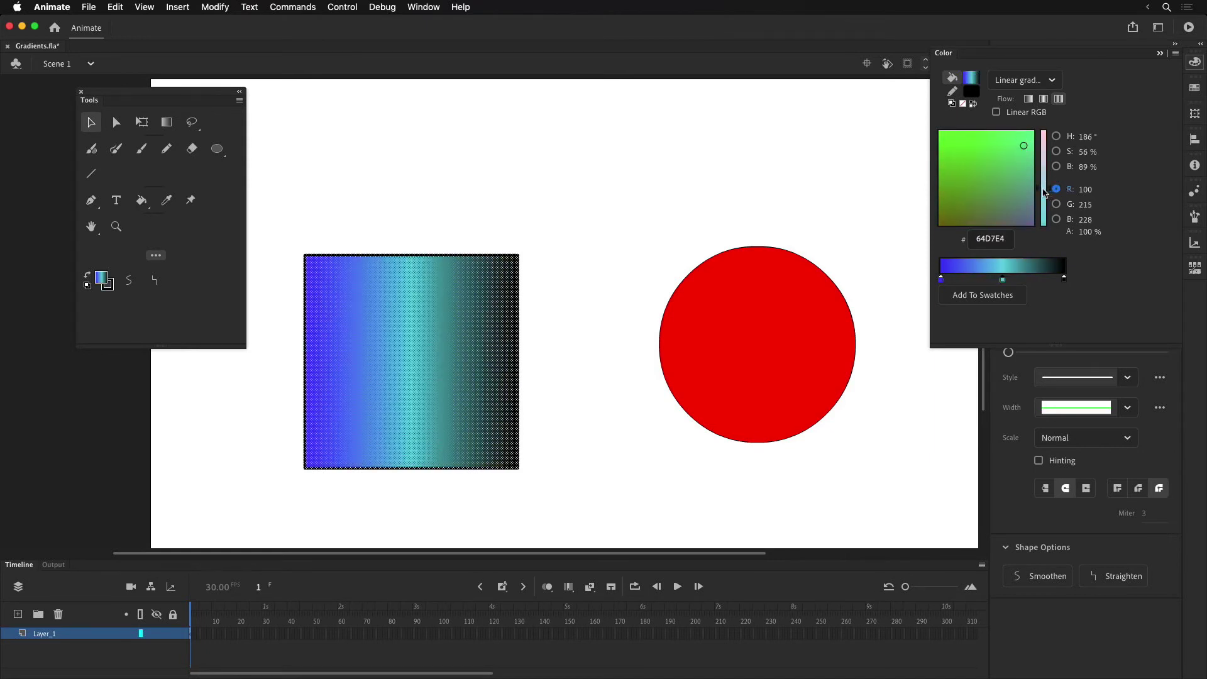
Step: Try a bright violet (#640FEC) on the middle gradient stop with the red value kept at 100
{"action": "left_click_drag", "start_coordinate": [1020, 205], "coordinate": [1024, 218]}
{"action": "left_click", "coordinate": [1024, 218]}
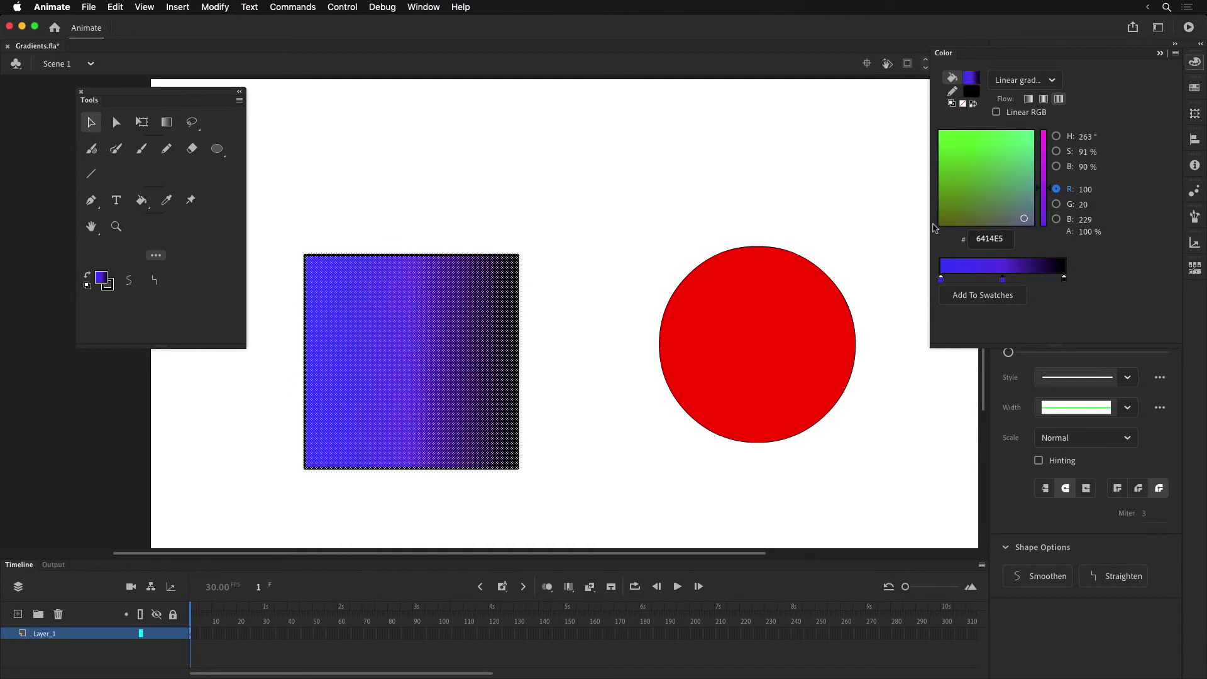
{"action": "left_click", "coordinate": [953, 219]}
{"action": "left_click", "coordinate": [1026, 219]}
Step: Set the middle gradient stop's blue value to 66
{"action": "left_click", "coordinate": [1058, 205]}
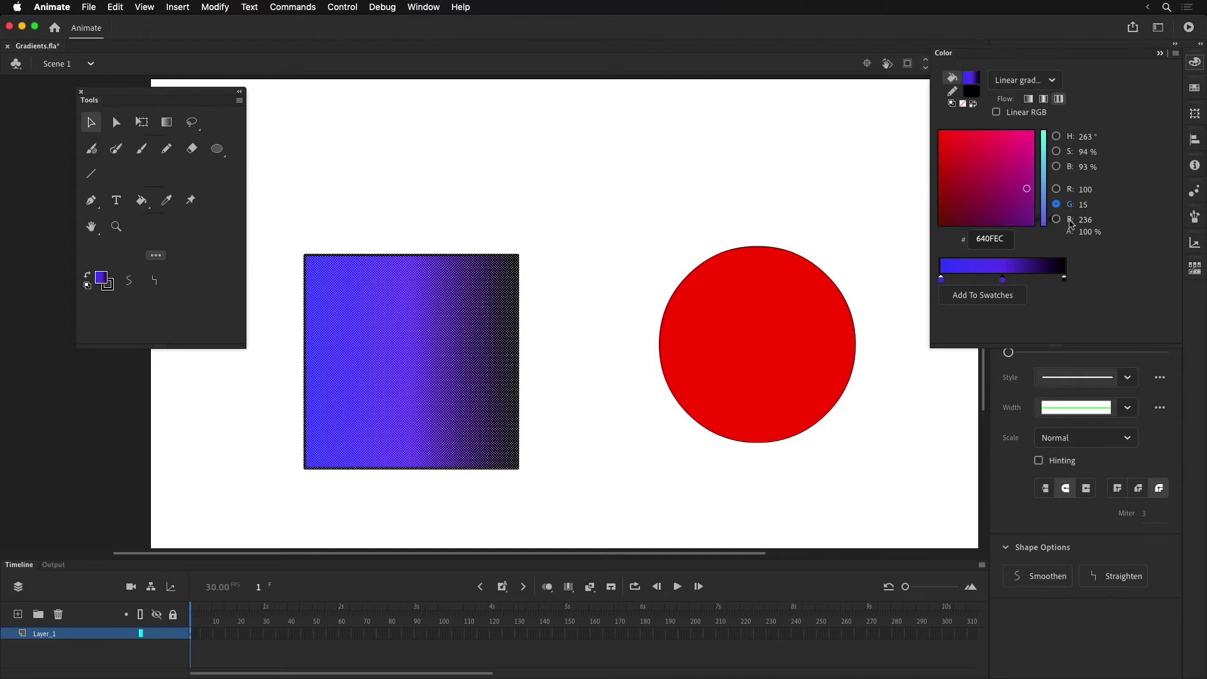
{"action": "left_click", "coordinate": [1057, 219]}
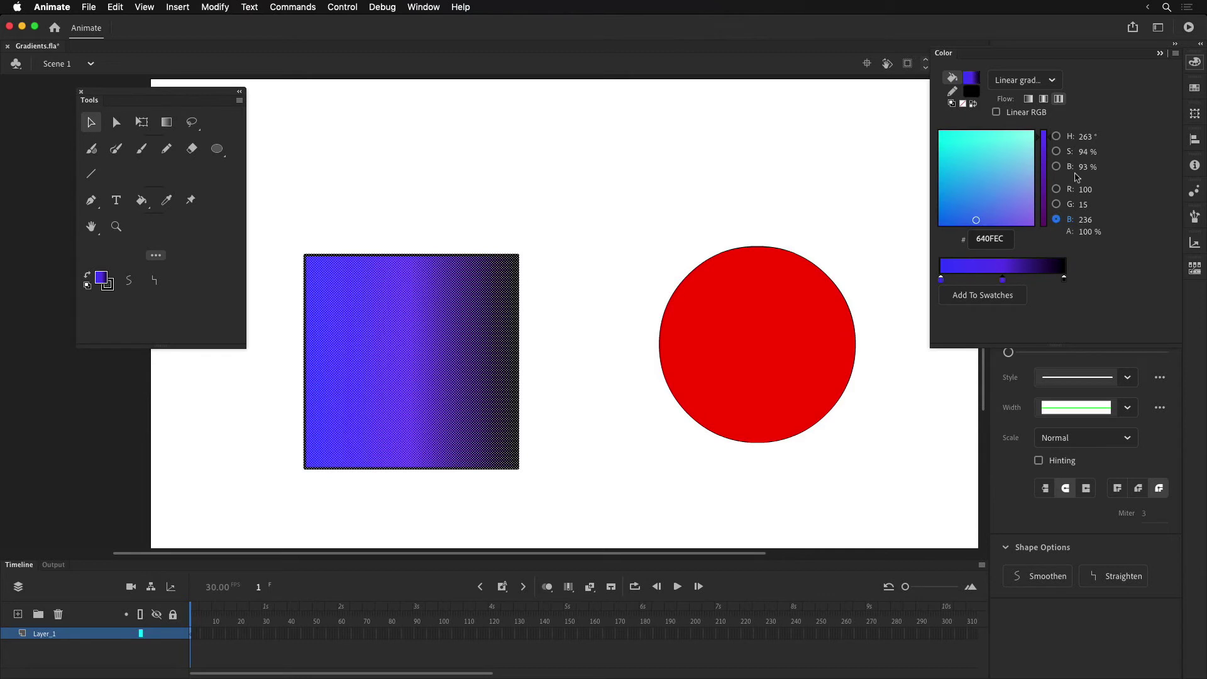
{"action": "left_click_drag", "start_coordinate": [1039, 144], "coordinate": [1037, 201]}
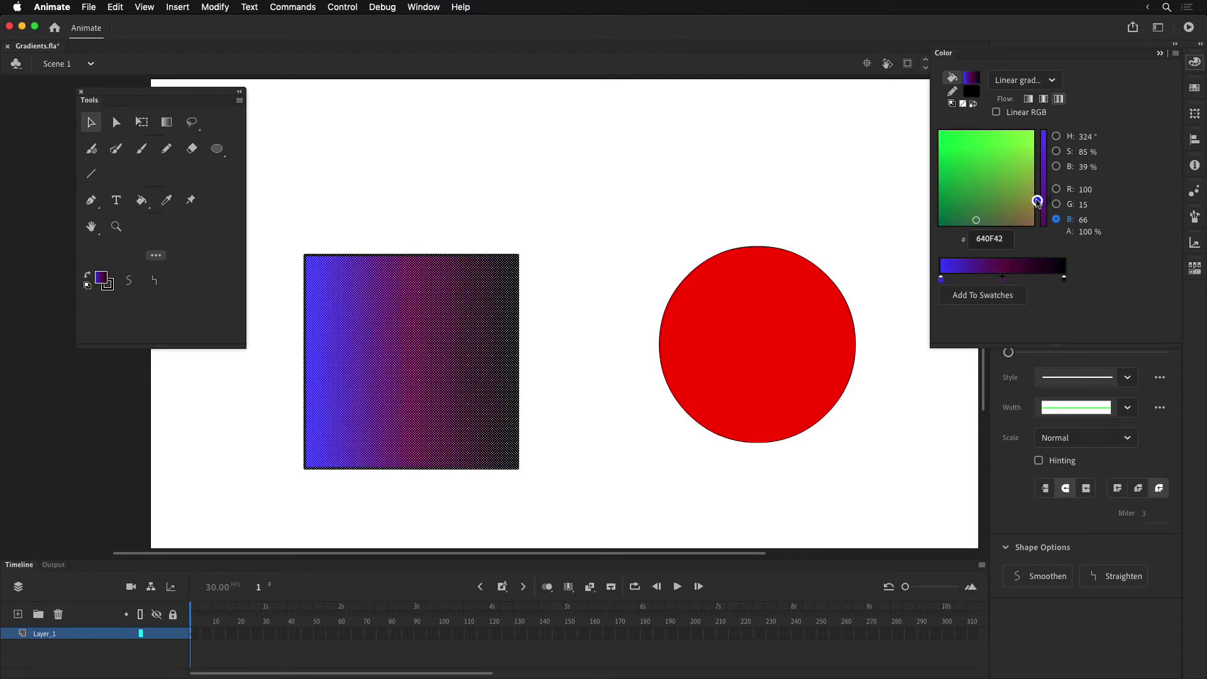
Step: Compare the color field as based on the red, green and blue channels
{"action": "left_click", "coordinate": [1058, 189]}
{"action": "left_click", "coordinate": [1056, 205]}
{"action": "left_click", "coordinate": [1057, 220]}
{"action": "left_click", "coordinate": [1058, 190]}
{"action": "left_click", "coordinate": [1057, 205]}
{"action": "left_click", "coordinate": [1057, 220]}
Step: Try a red value of 137 on the middle gradient stop
{"action": "left_click", "coordinate": [1058, 189]}
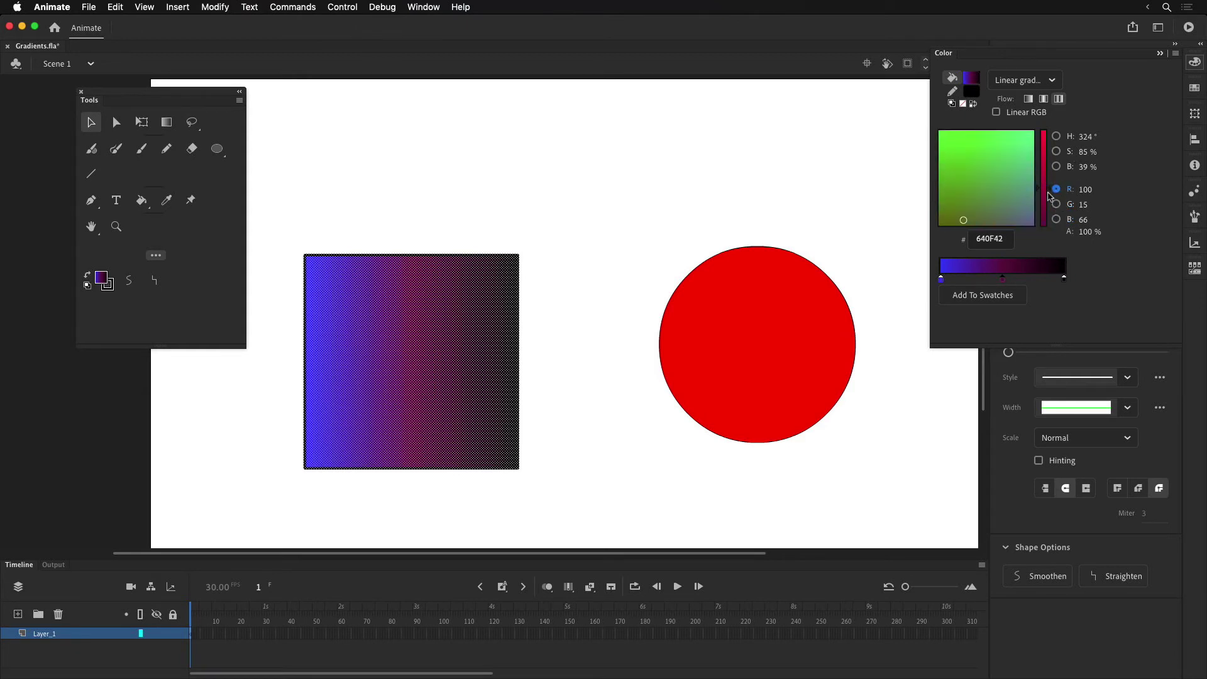
{"action": "left_click_drag", "start_coordinate": [1050, 191], "coordinate": [1049, 163]}
{"action": "left_click_drag", "start_coordinate": [1048, 137], "coordinate": [1048, 175]}
Step: Cycle through the green, blue and red channels again to compare their color ranges for the middle stop
{"action": "left_click", "coordinate": [1058, 204]}
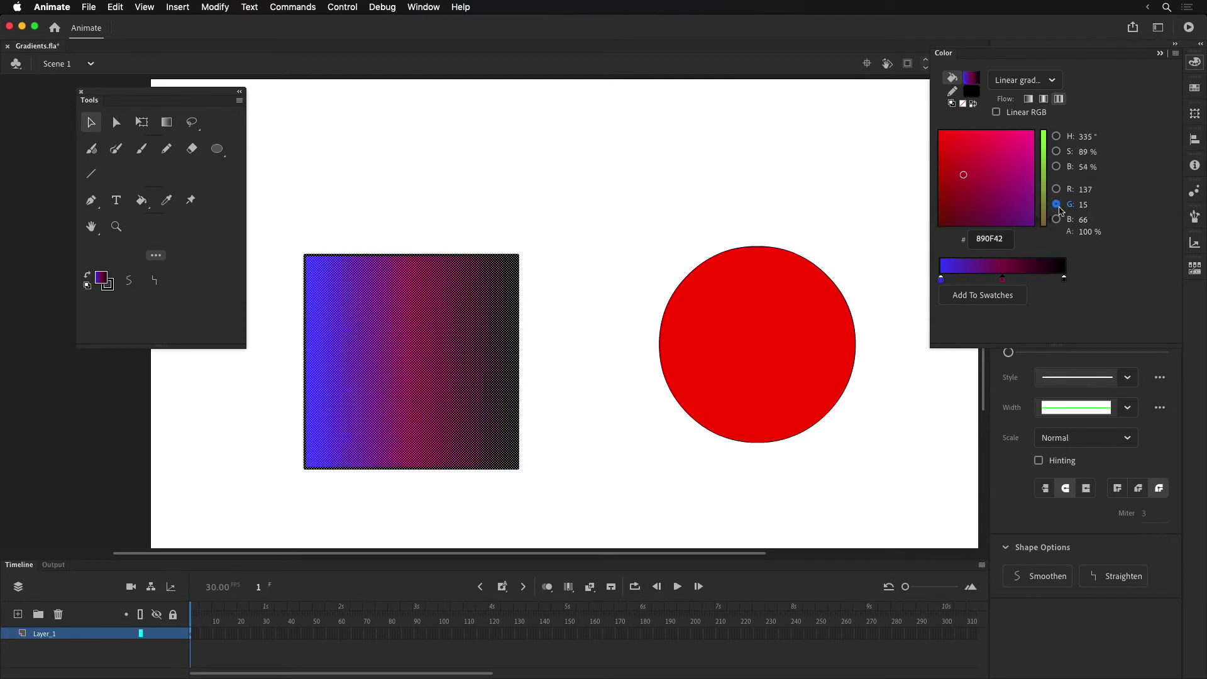
{"action": "left_click", "coordinate": [1058, 221]}
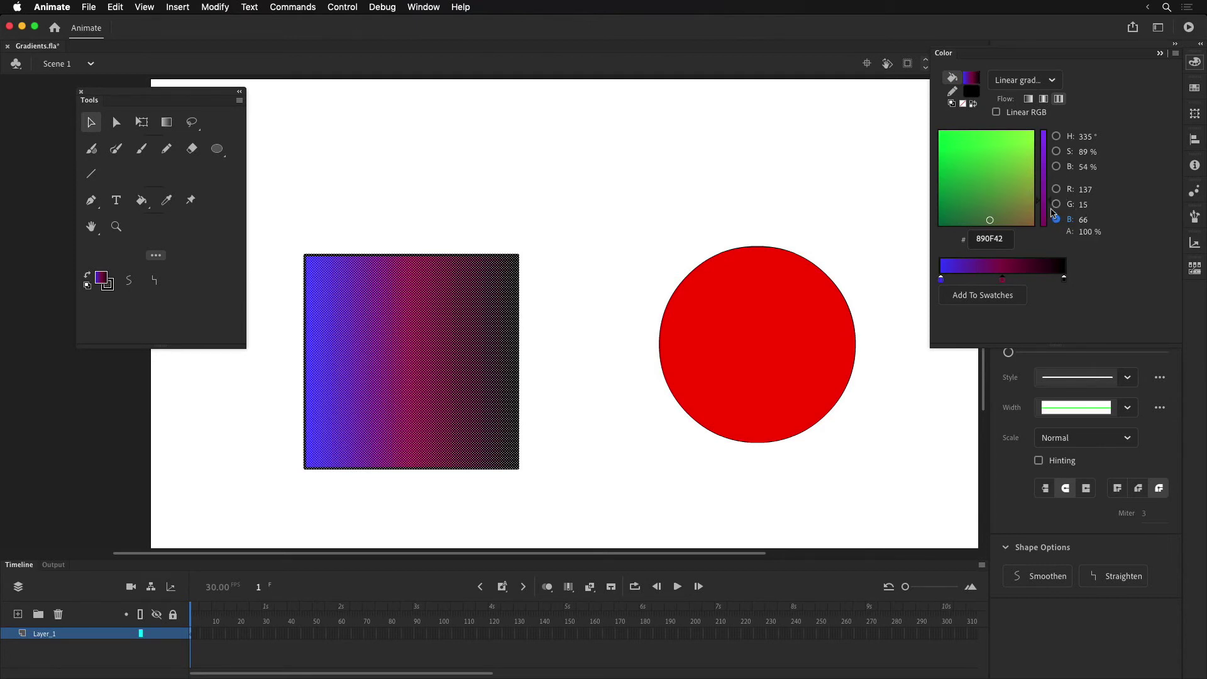
{"action": "left_click", "coordinate": [1056, 190]}
{"action": "left_click", "coordinate": [1057, 205]}
{"action": "left_click", "coordinate": [1056, 218]}
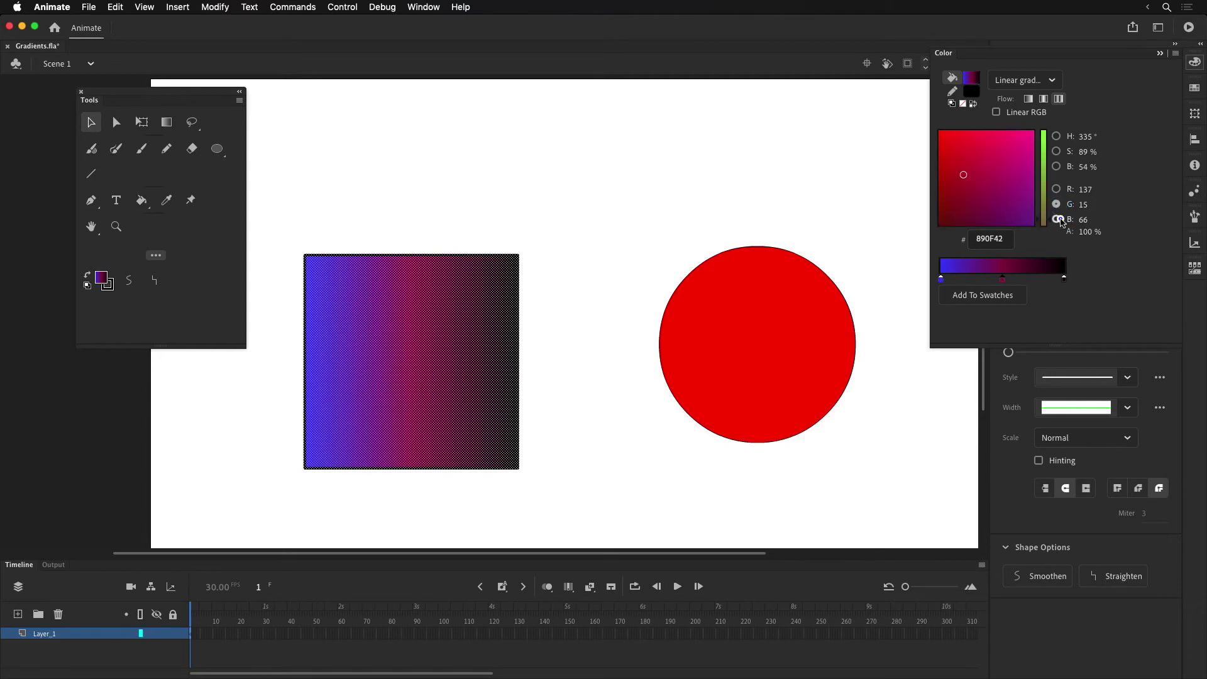
Step: Set the middle gradient stop's red value to 139 and green value to 133, and switch to the blue channel
{"action": "left_click", "coordinate": [1058, 189]}
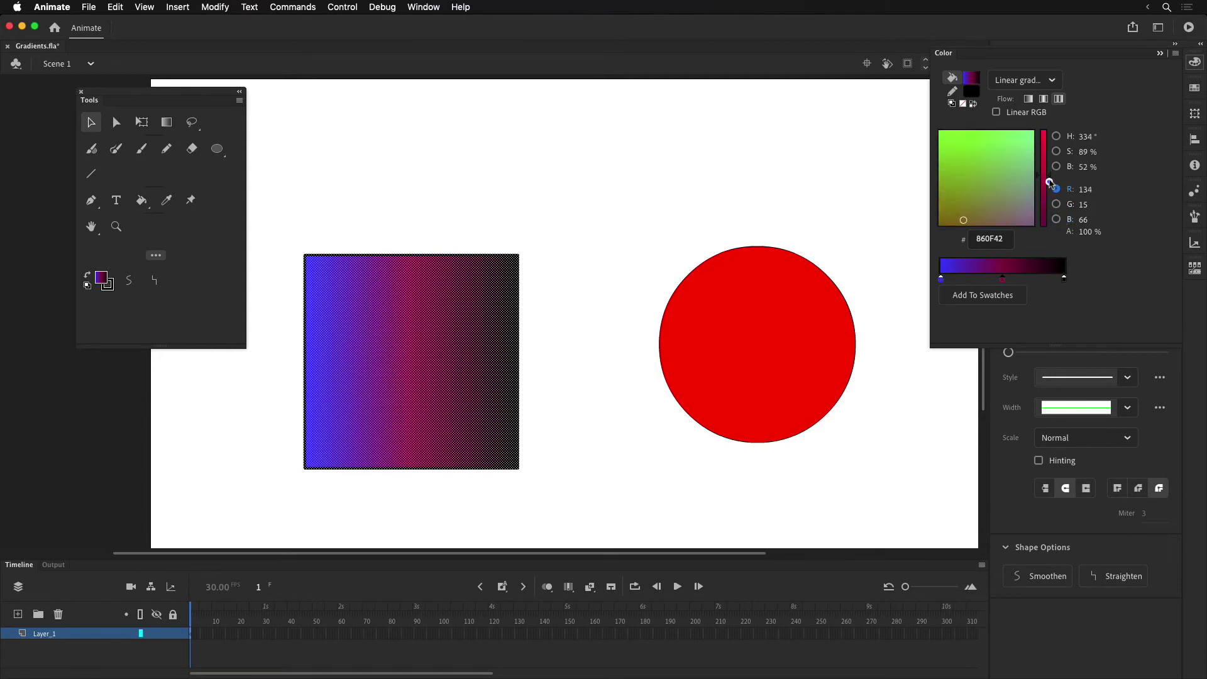
{"action": "left_click_drag", "start_coordinate": [1050, 168], "coordinate": [1050, 174]}
{"action": "left_click", "coordinate": [1057, 204]}
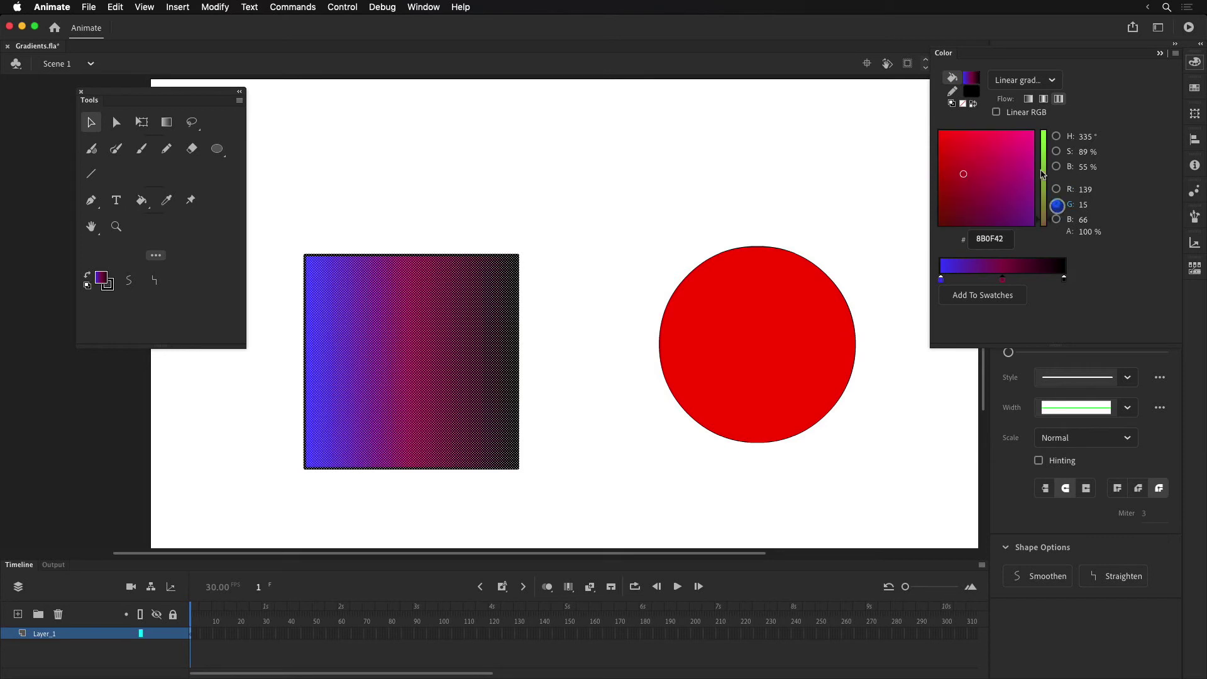
{"action": "left_click_drag", "start_coordinate": [1046, 217], "coordinate": [1046, 176]}
{"action": "left_click", "coordinate": [1057, 219]}
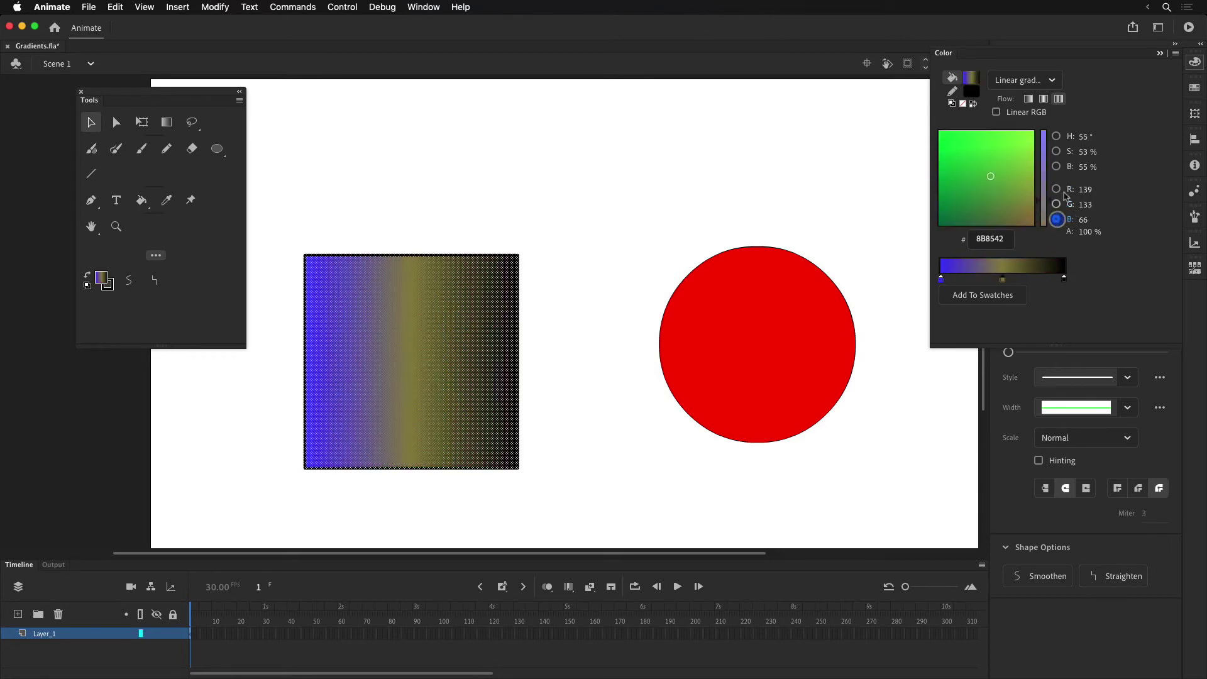
Step: Compare the color field as based on hue, saturation and brightness, ending on hue
{"action": "left_click", "coordinate": [1057, 136]}
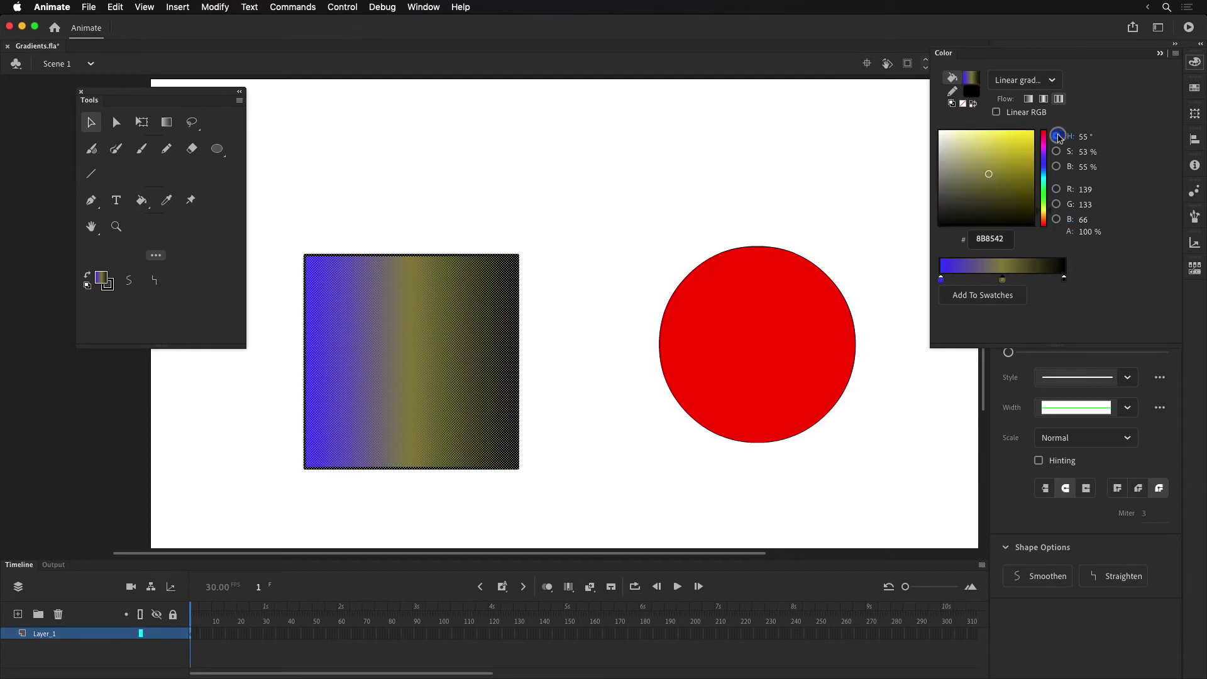
{"action": "left_click", "coordinate": [1058, 152]}
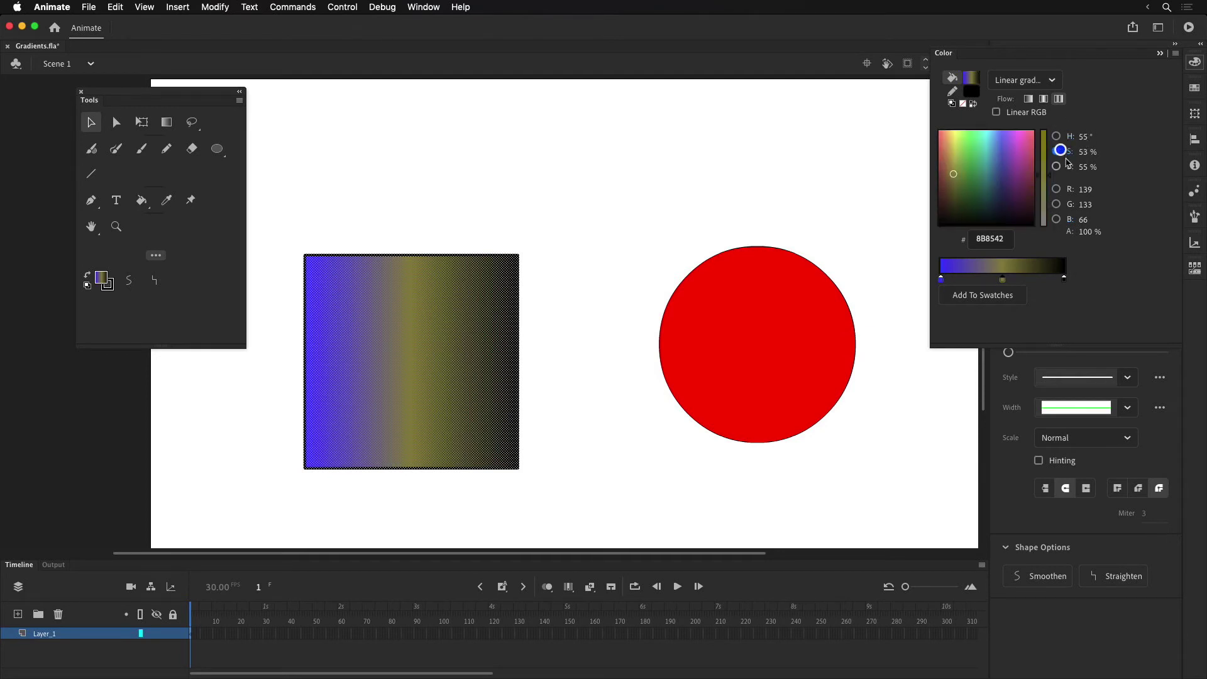
{"action": "left_click", "coordinate": [1059, 166]}
{"action": "left_click", "coordinate": [1058, 136]}
{"action": "left_click", "coordinate": [1057, 151]}
{"action": "left_click", "coordinate": [1056, 167]}
{"action": "left_click", "coordinate": [1057, 136]}
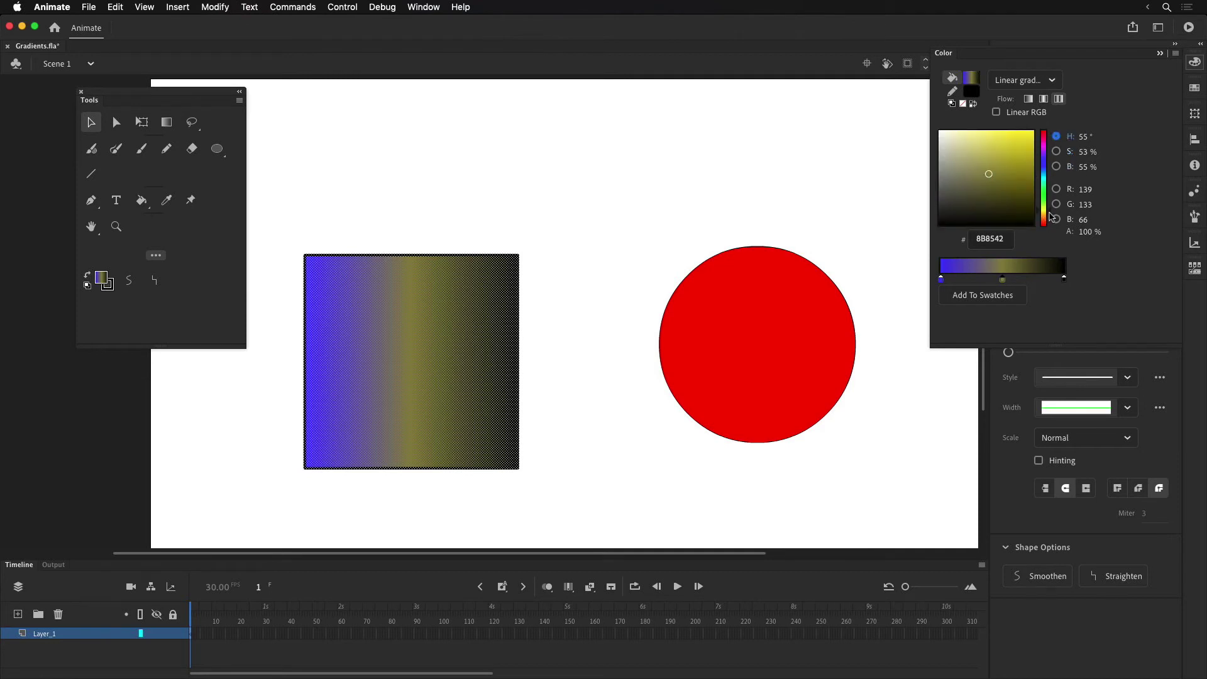
Step: Recolor the middle gradient stop to blue 3F49C7 and remove that stop from the gradient
{"action": "mouse_move", "coordinate": [1049, 213]}
{"action": "left_mouse_down"}
{"action": "mouse_move", "coordinate": [1050, 144]}
{"action": "mouse_move", "coordinate": [1048, 217]}
{"action": "left_mouse_up"}
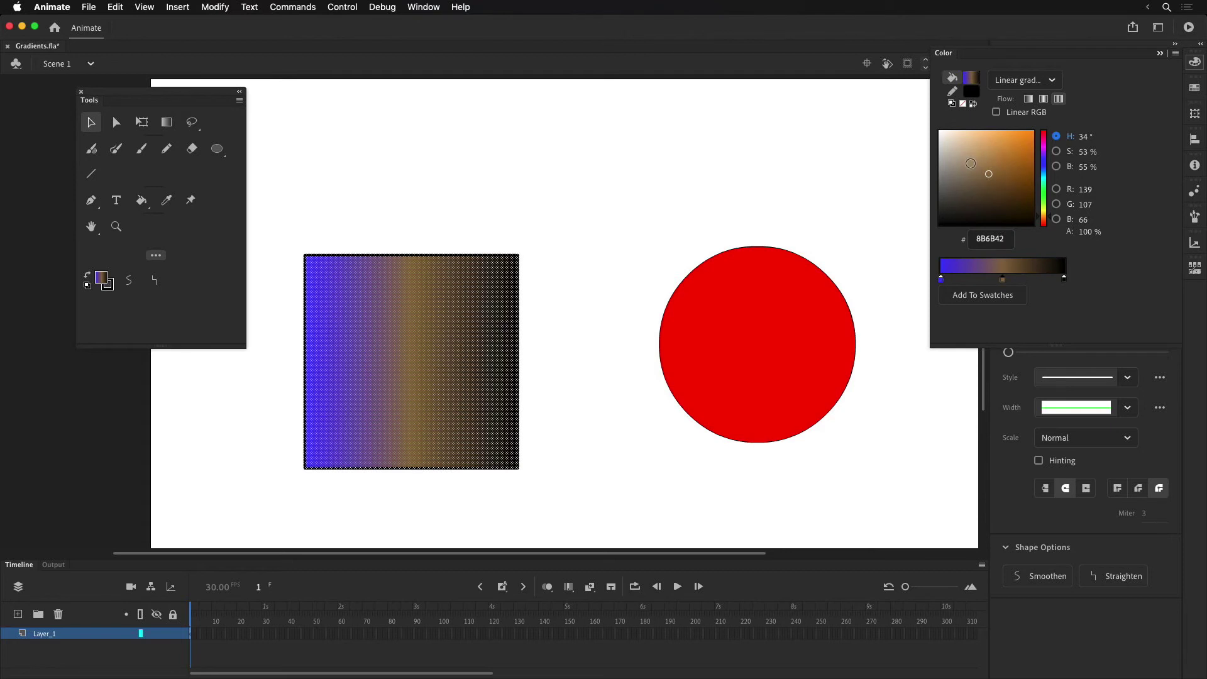
{"action": "mouse_move", "coordinate": [1053, 220]}
{"action": "left_mouse_down"}
{"action": "mouse_move", "coordinate": [1049, 160]}
{"action": "mouse_move", "coordinate": [1049, 176]}
{"action": "mouse_move", "coordinate": [1012, 156]}
{"action": "mouse_move", "coordinate": [1033, 132]}
{"action": "mouse_move", "coordinate": [1035, 214]}
{"action": "mouse_move", "coordinate": [1036, 179]}
{"action": "mouse_move", "coordinate": [1036, 200]}
{"action": "mouse_move", "coordinate": [939, 135]}
{"action": "mouse_move", "coordinate": [1018, 134]}
{"action": "mouse_move", "coordinate": [1002, 150]}
{"action": "mouse_move", "coordinate": [1045, 164]}
{"action": "left_mouse_up"}
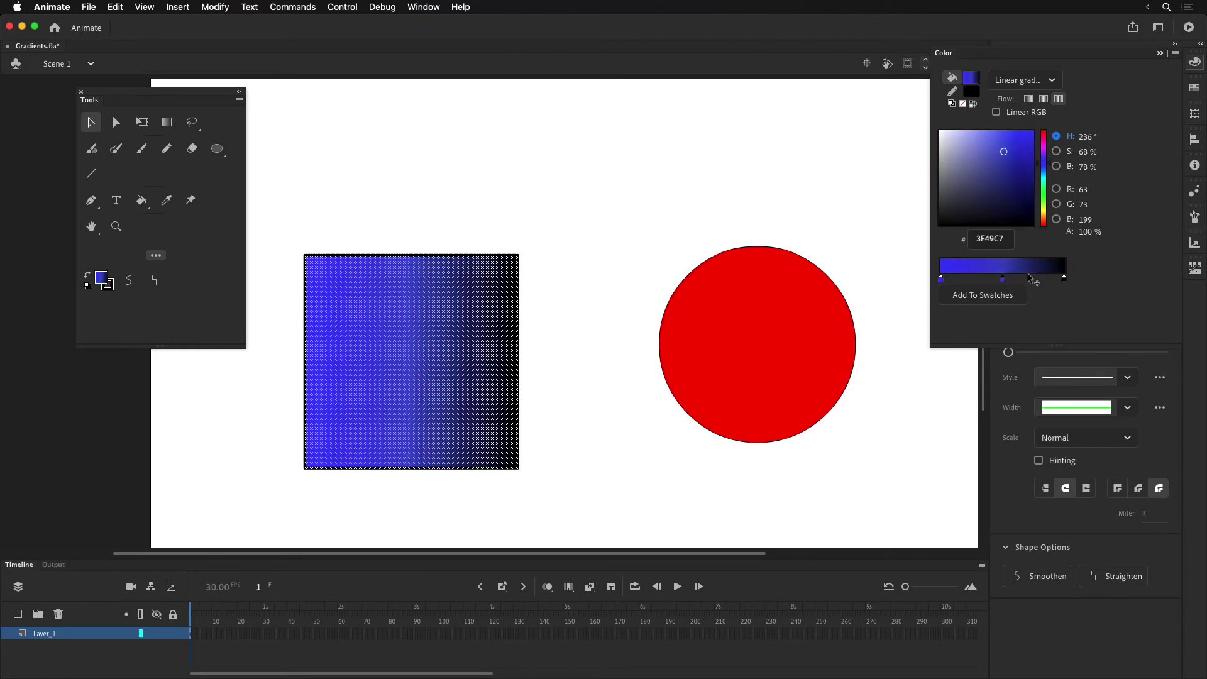
{"action": "left_click_drag", "start_coordinate": [1005, 280], "coordinate": [1040, 303]}
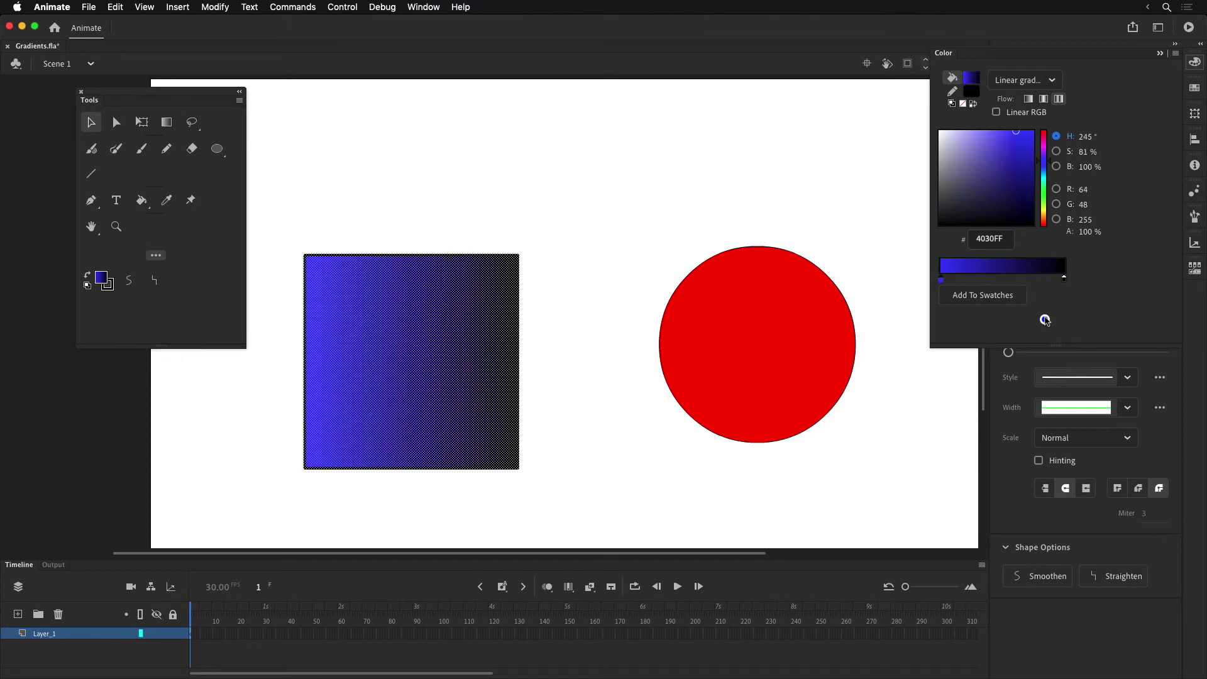
Step: Add three stops between the gradient's end stops, coloring the one nearest the blue end magenta C62699 and the one nearest the black end green 22320A
{"action": "left_click", "coordinate": [1009, 269]}
{"action": "left_click", "coordinate": [1039, 269]}
{"action": "left_click", "coordinate": [968, 270]}
{"action": "left_click_drag", "start_coordinate": [1045, 161], "coordinate": [1040, 148]}
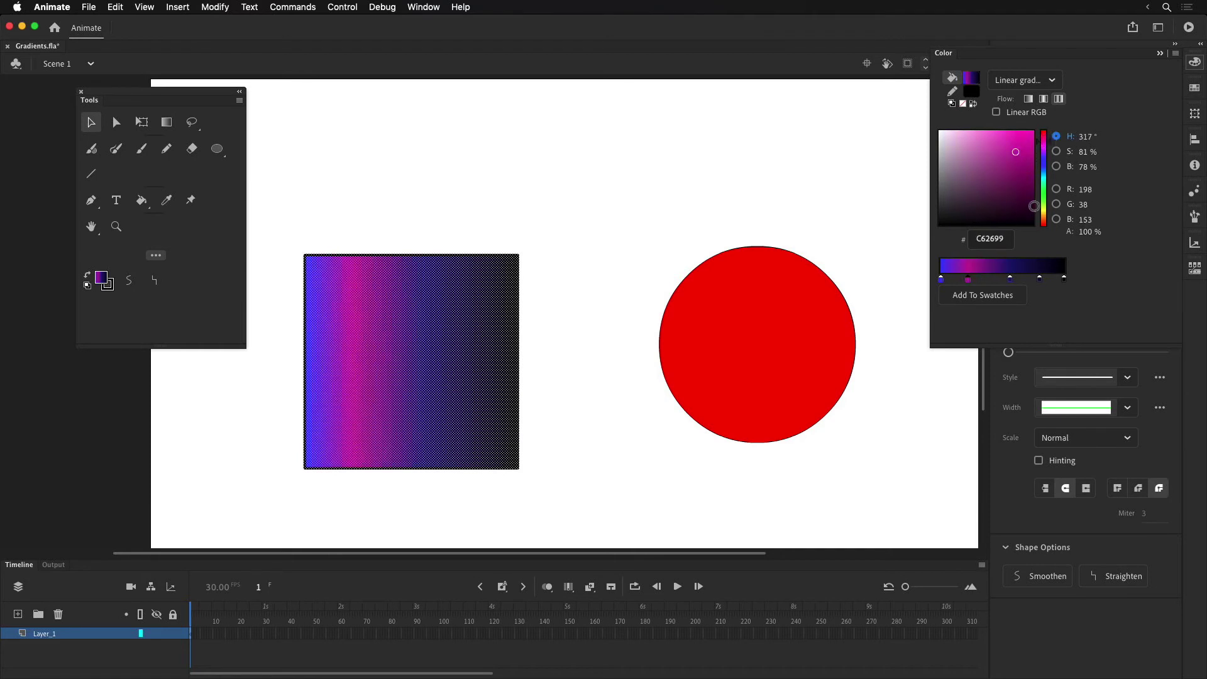
{"action": "left_click", "coordinate": [1039, 279]}
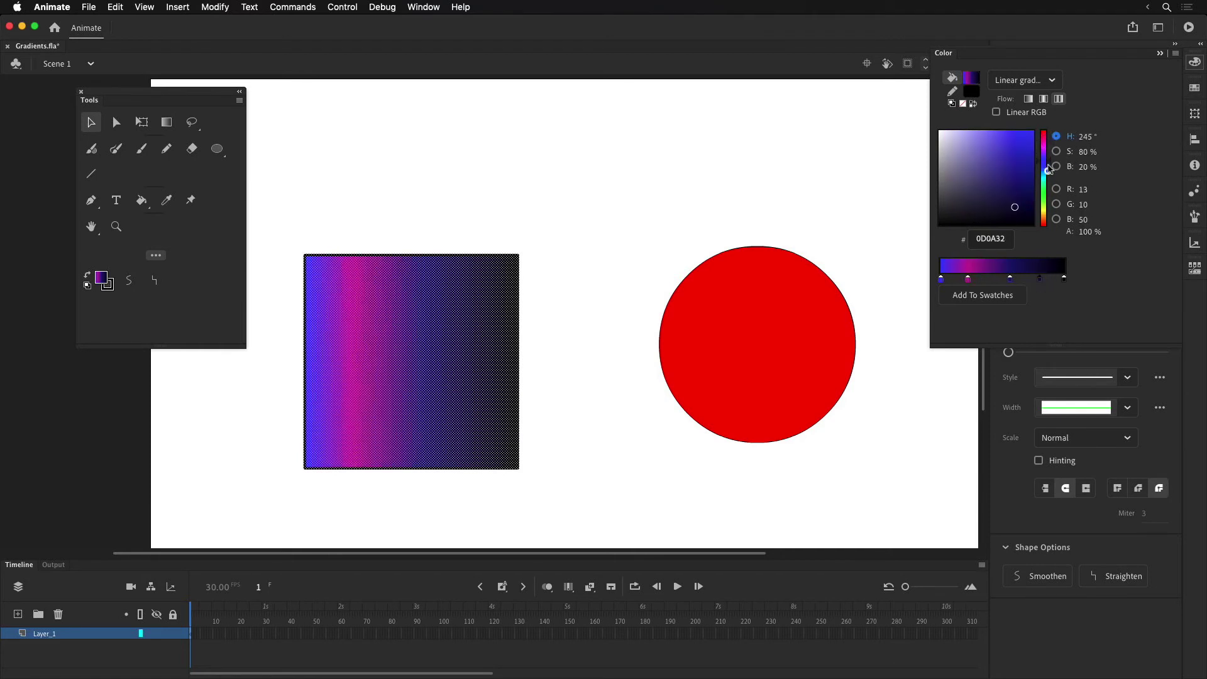
{"action": "left_click_drag", "start_coordinate": [1048, 170], "coordinate": [1048, 205]}
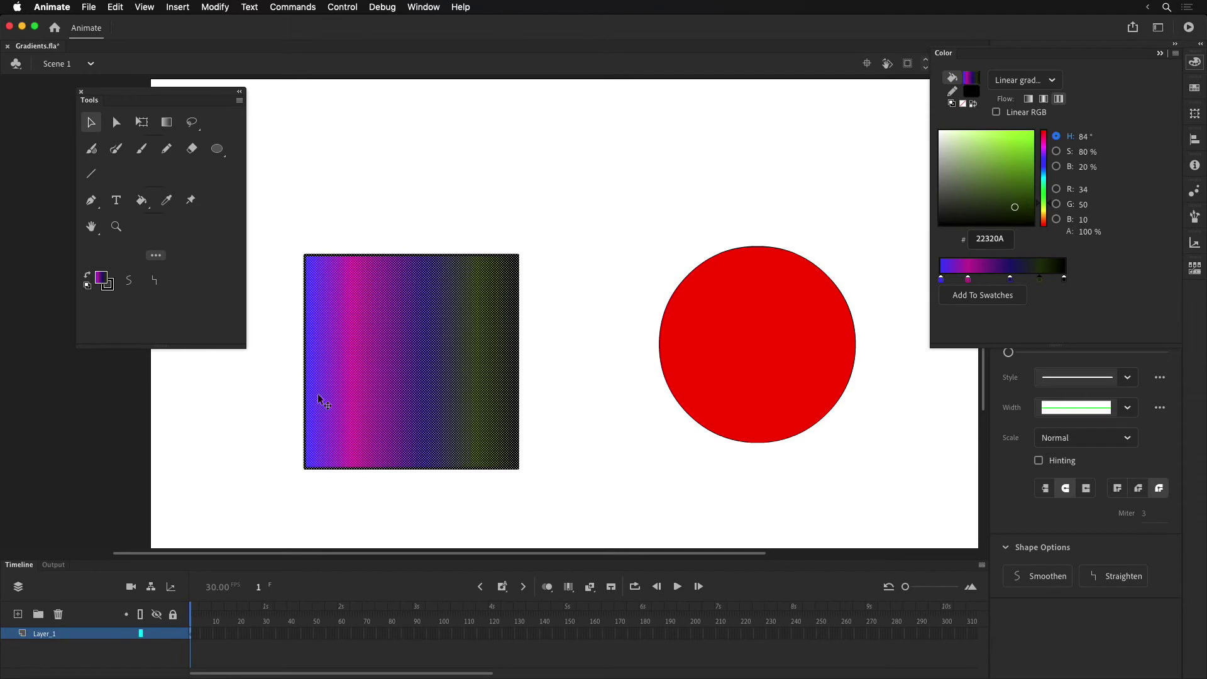
Step: Rotate the square's linear gradient about 45° clockwise and shrink its span to roughly half using the Gradient Transform tool
{"action": "left_click", "coordinate": [167, 123]}
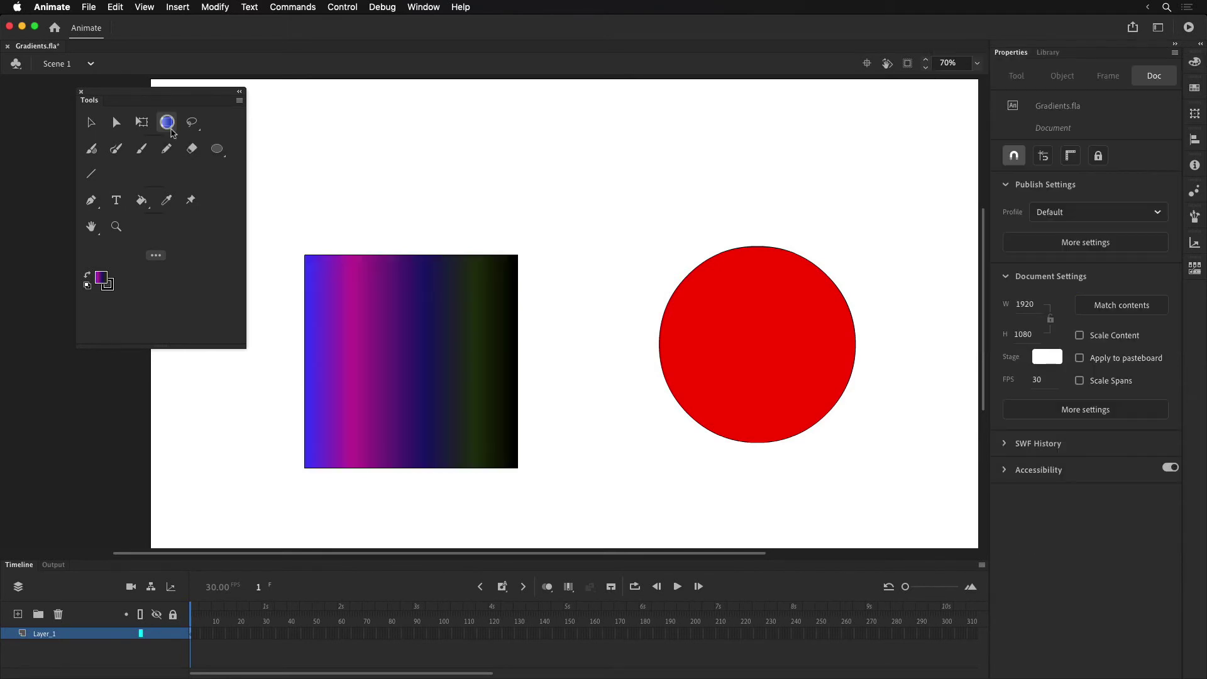
{"action": "left_click", "coordinate": [451, 322]}
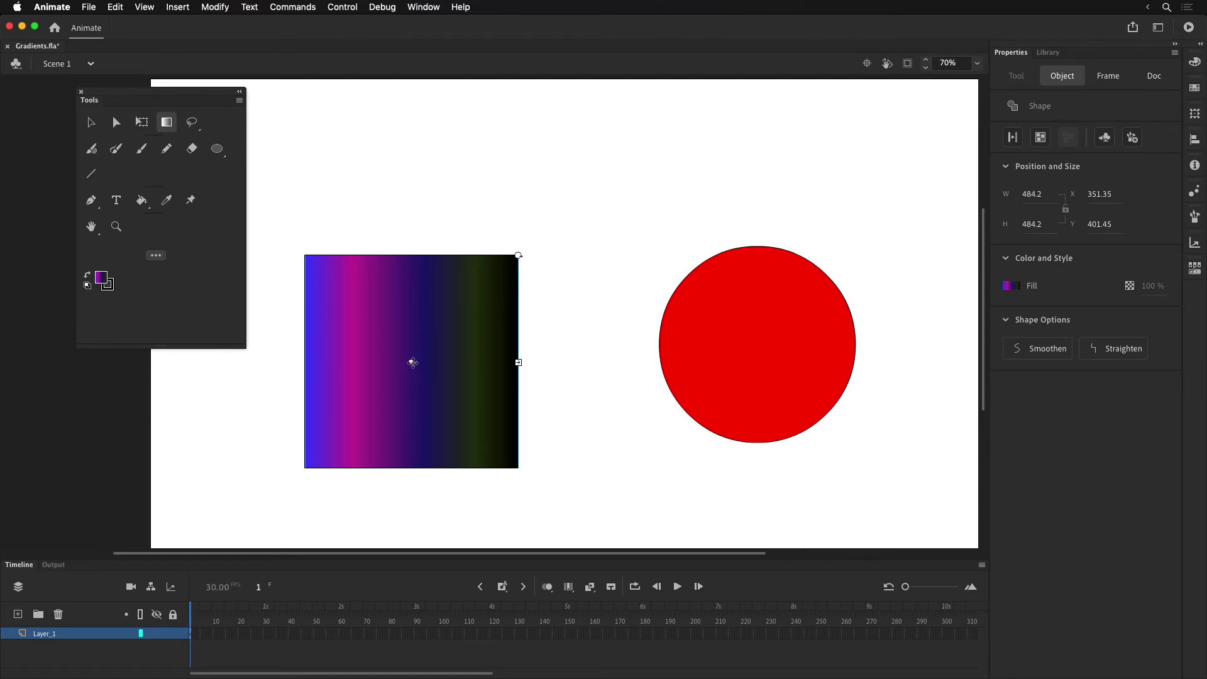
{"action": "mouse_move", "coordinate": [412, 362]}
{"action": "left_mouse_down"}
{"action": "mouse_move", "coordinate": [396, 345]}
{"action": "mouse_move", "coordinate": [447, 364]}
{"action": "mouse_move", "coordinate": [356, 358]}
{"action": "mouse_move", "coordinate": [498, 357]}
{"action": "mouse_move", "coordinate": [358, 357]}
{"action": "mouse_move", "coordinate": [492, 356]}
{"action": "mouse_move", "coordinate": [401, 364]}
{"action": "left_mouse_up"}
{"action": "key", "text": "super+z"}
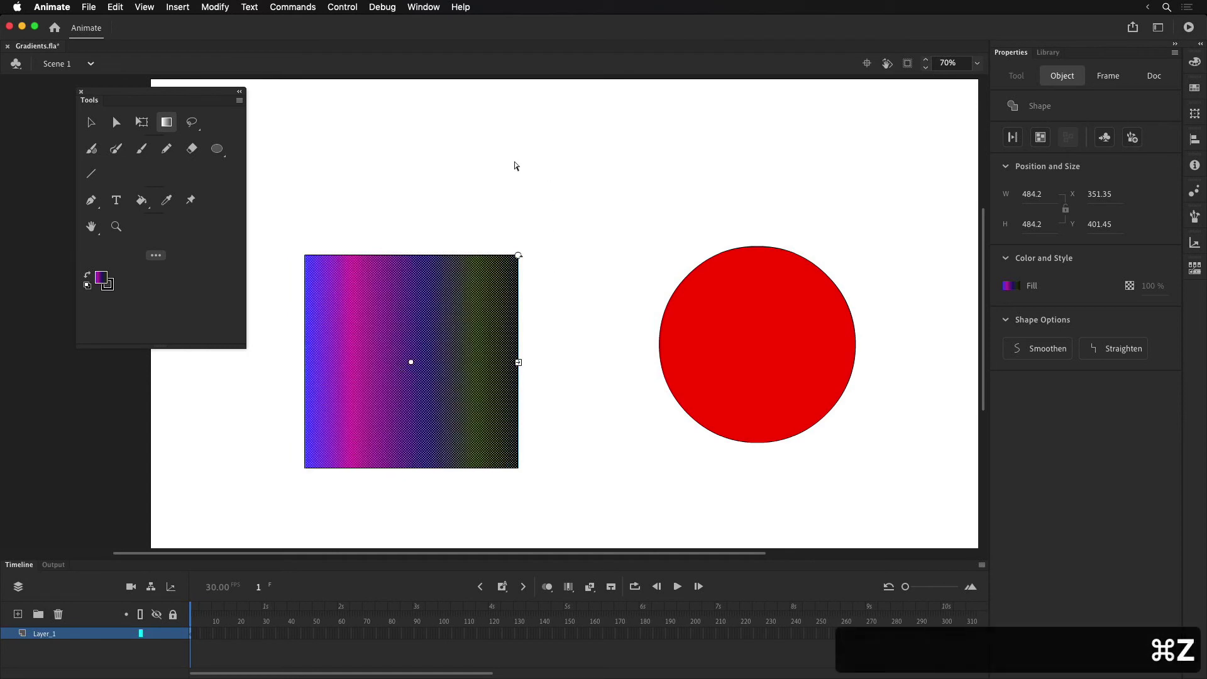
{"action": "left_click_drag", "start_coordinate": [519, 257], "coordinate": [552, 358]}
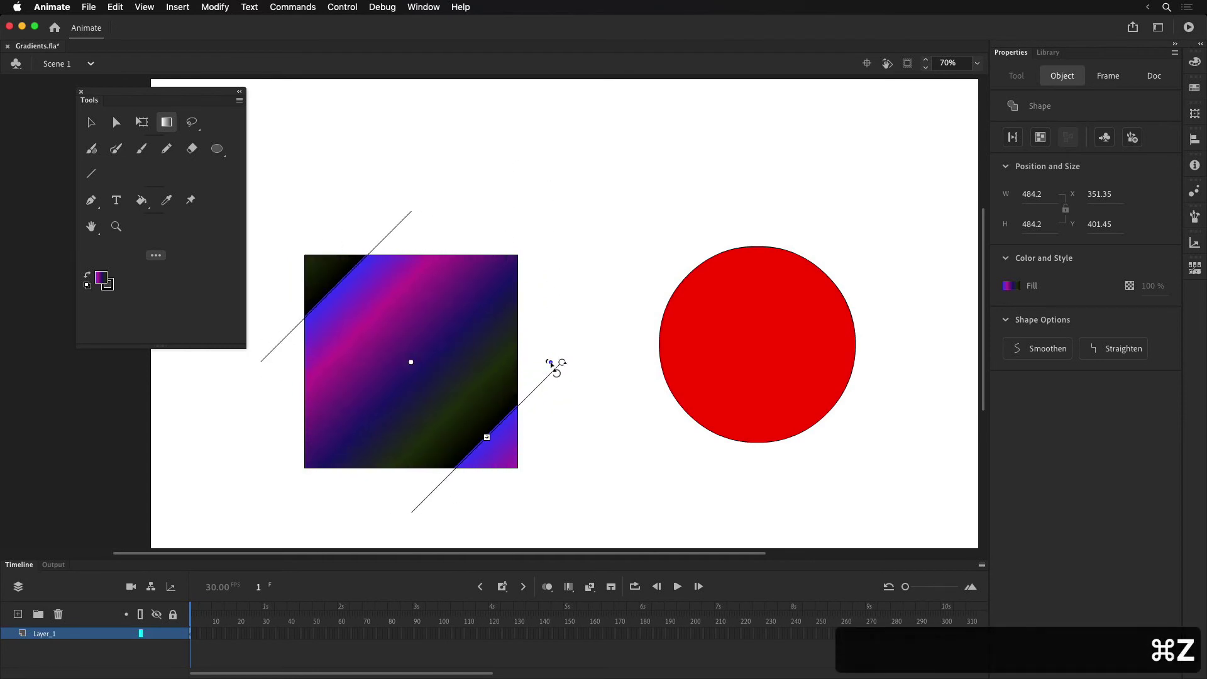
{"action": "left_click_drag", "start_coordinate": [487, 436], "coordinate": [455, 394]}
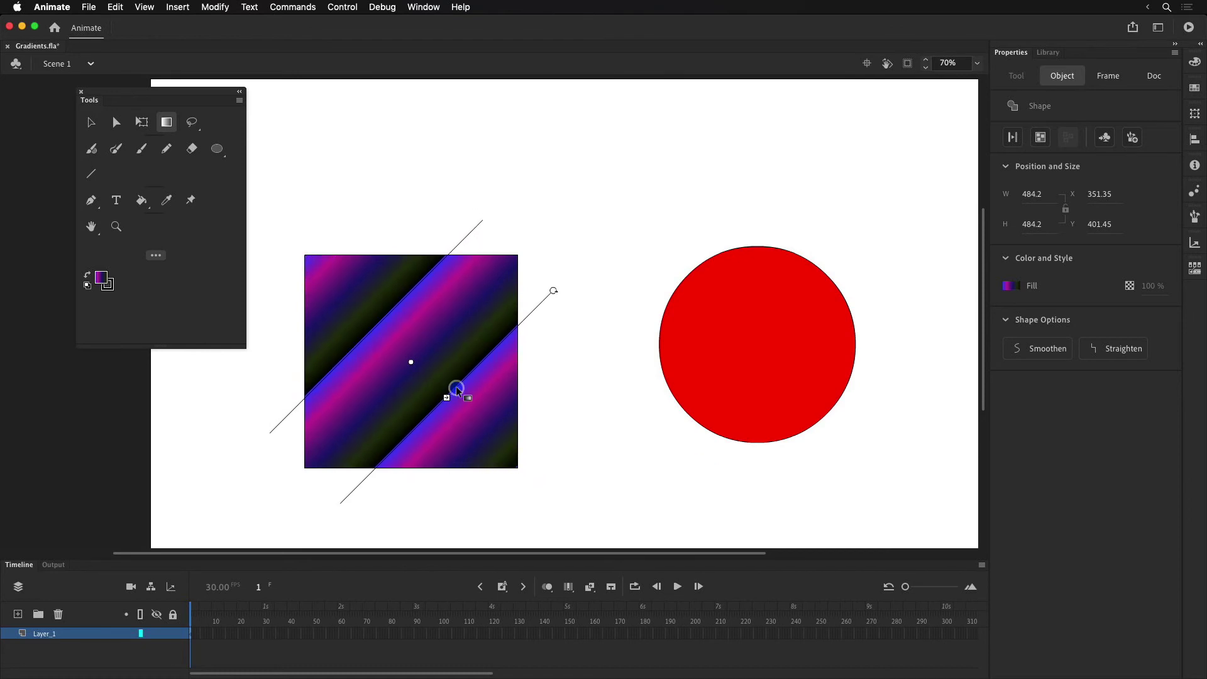
Step: Set the square's gradient flow to Extend color and recolor its black end stop to red FF0000
{"action": "left_click", "coordinate": [1194, 62]}
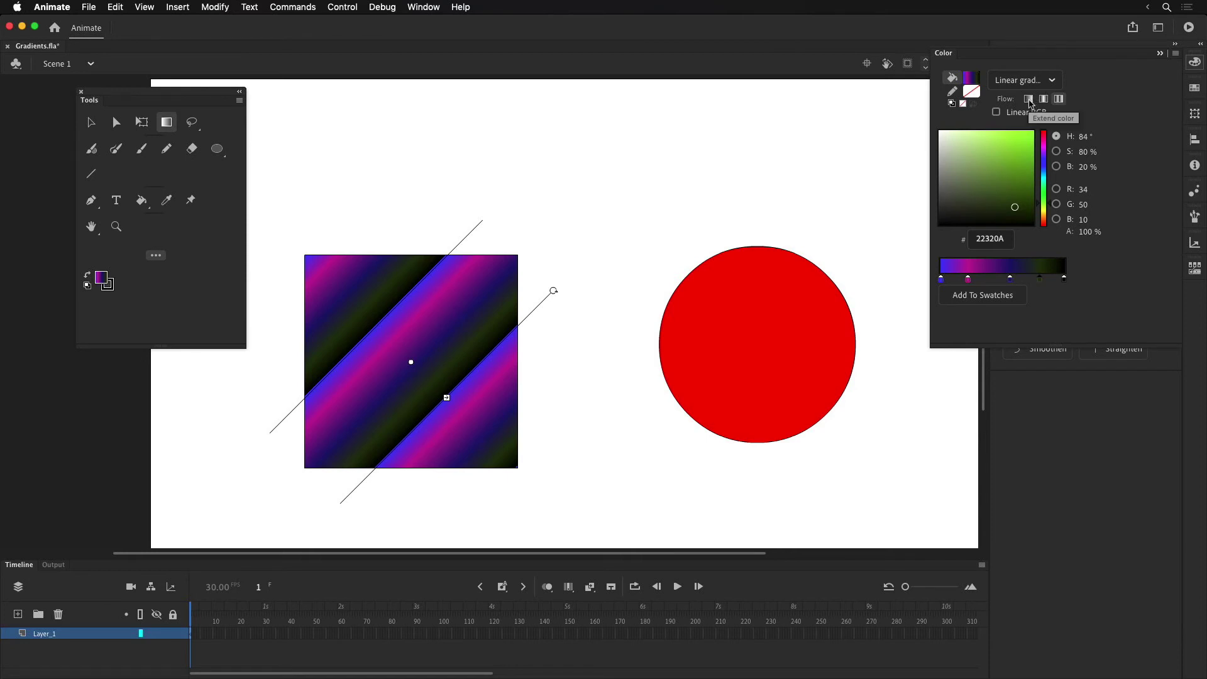
{"action": "left_click", "coordinate": [1029, 101]}
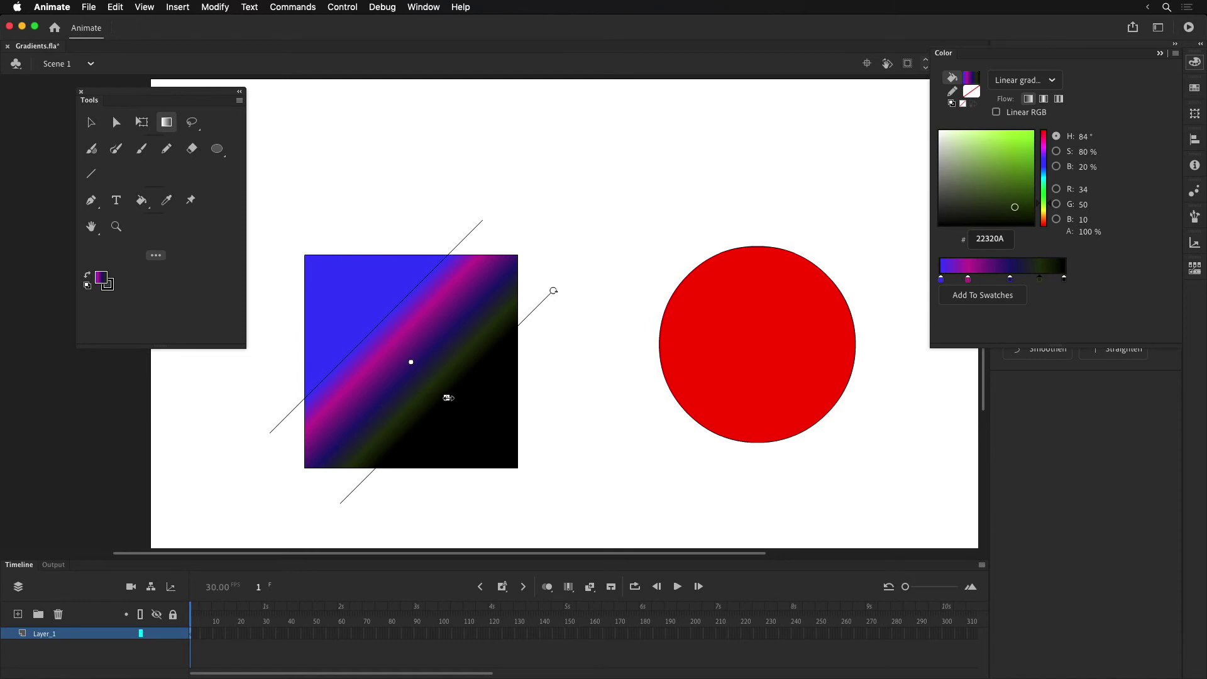
{"action": "left_click", "coordinate": [1065, 280]}
{"action": "left_click_drag", "start_coordinate": [1015, 176], "coordinate": [1041, 121]}
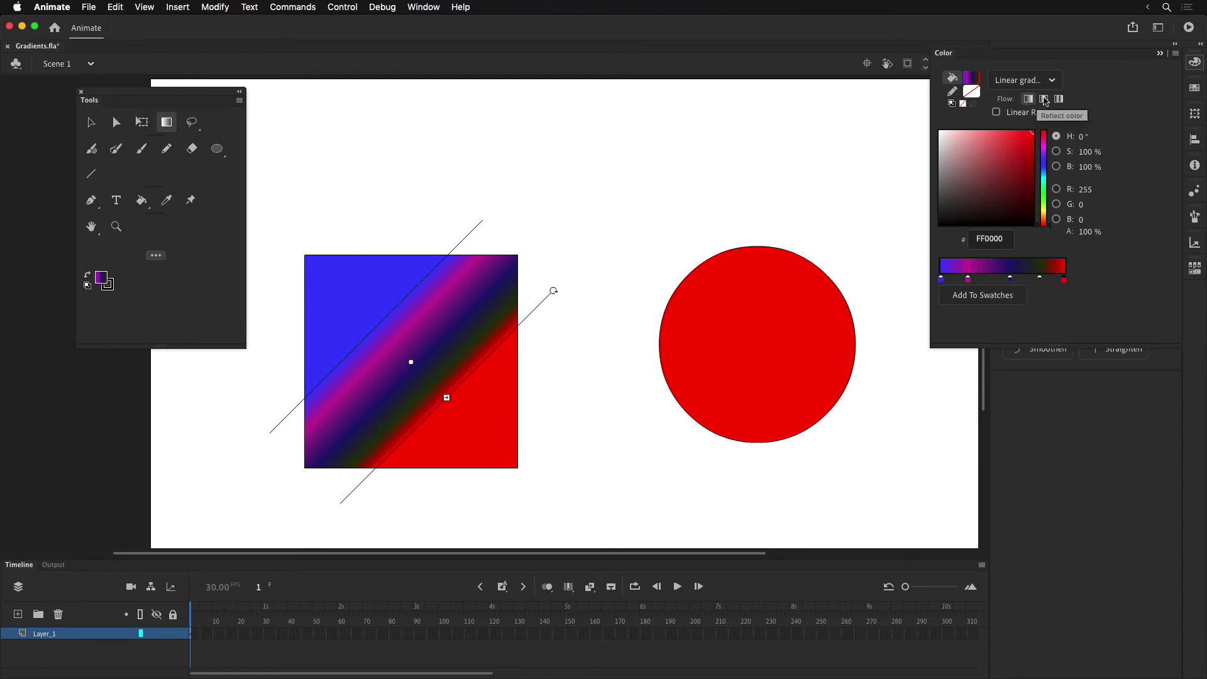
Step: Try the reflect and repeat flow modes on the square's gradient and return it to Extend color
{"action": "left_click", "coordinate": [1044, 98]}
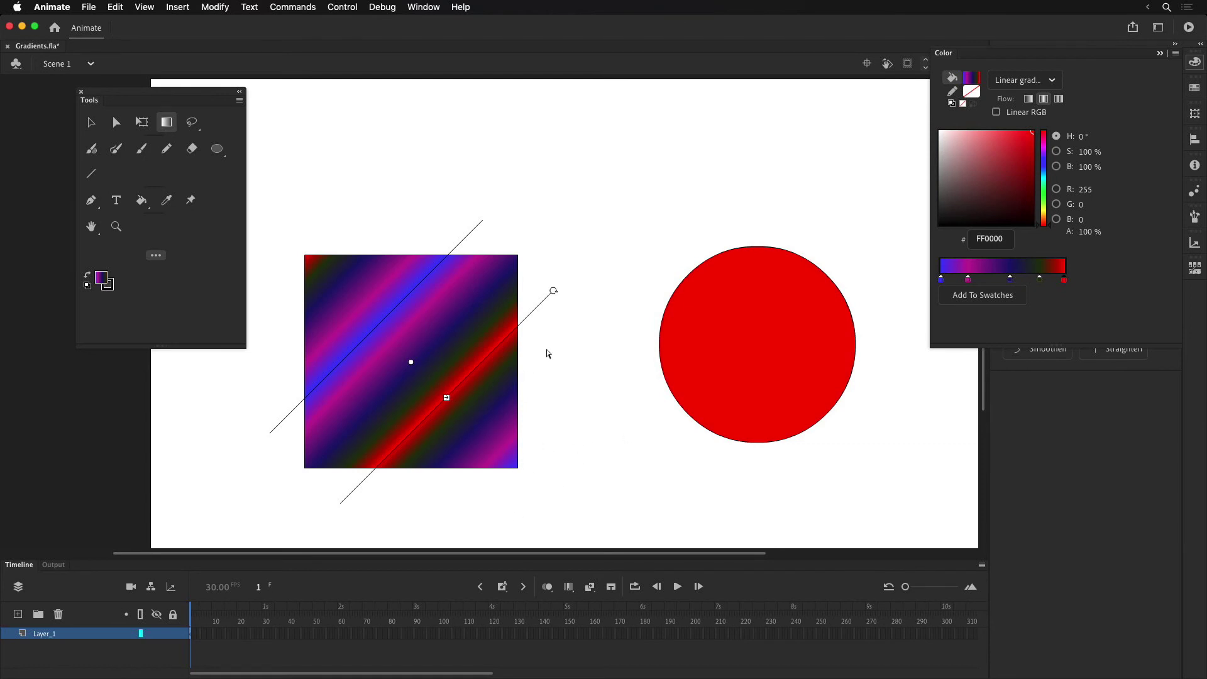
{"action": "left_click", "coordinate": [1044, 100]}
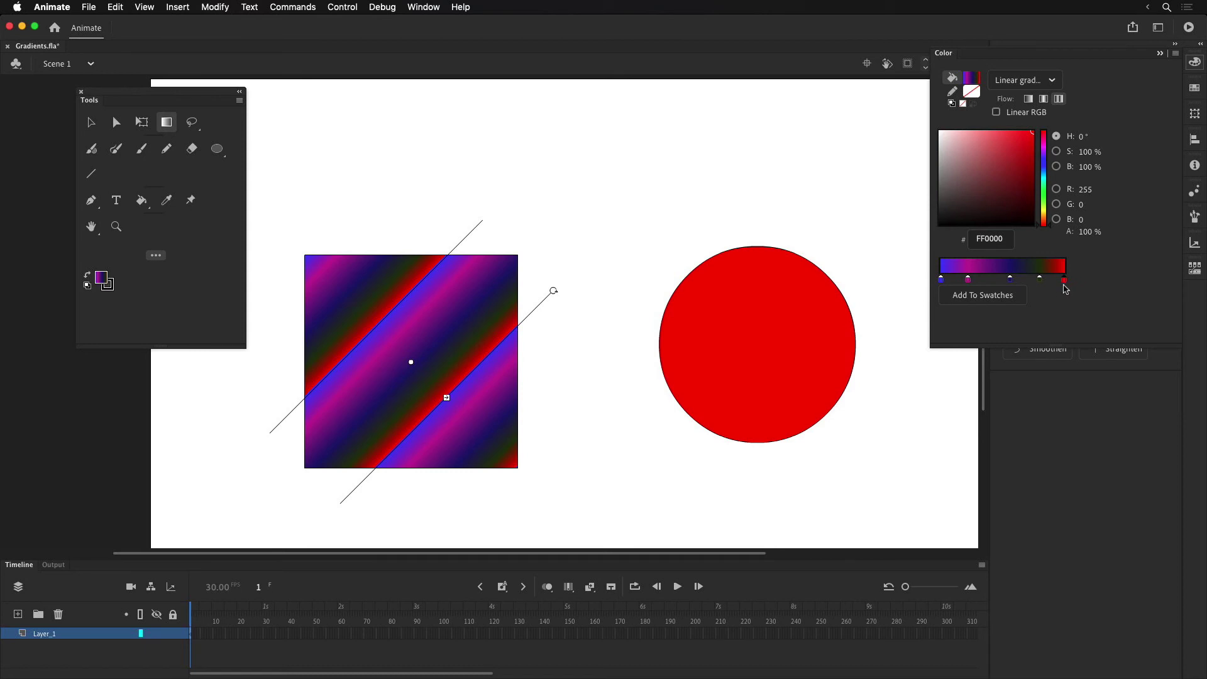
{"action": "left_click", "coordinate": [1043, 99]}
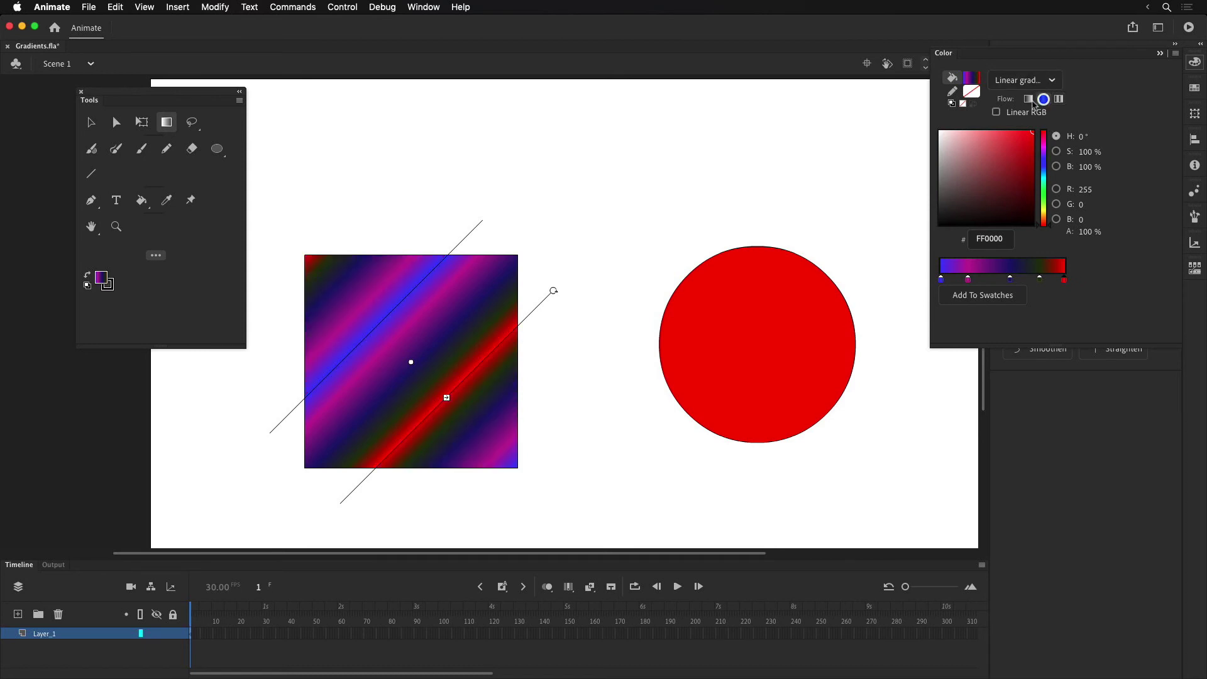
{"action": "left_click", "coordinate": [1029, 99]}
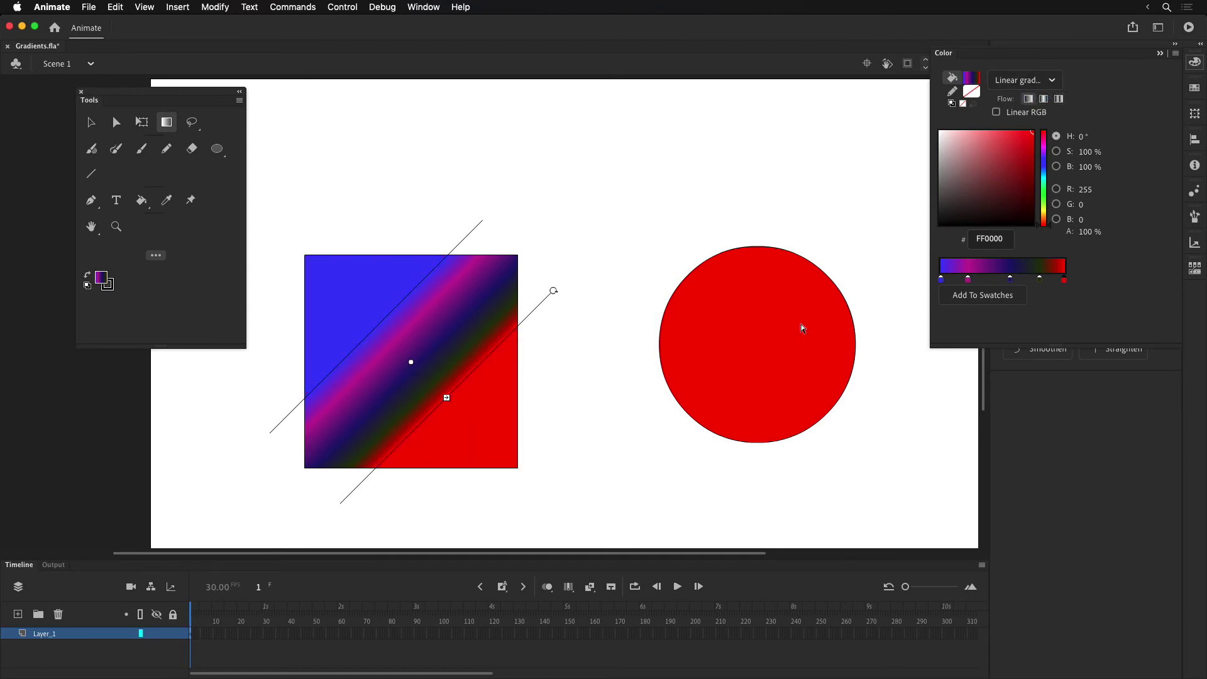
Step: Fill the red circle with the default white-to-black radial gradient swatch
{"action": "key", "text": "v"}
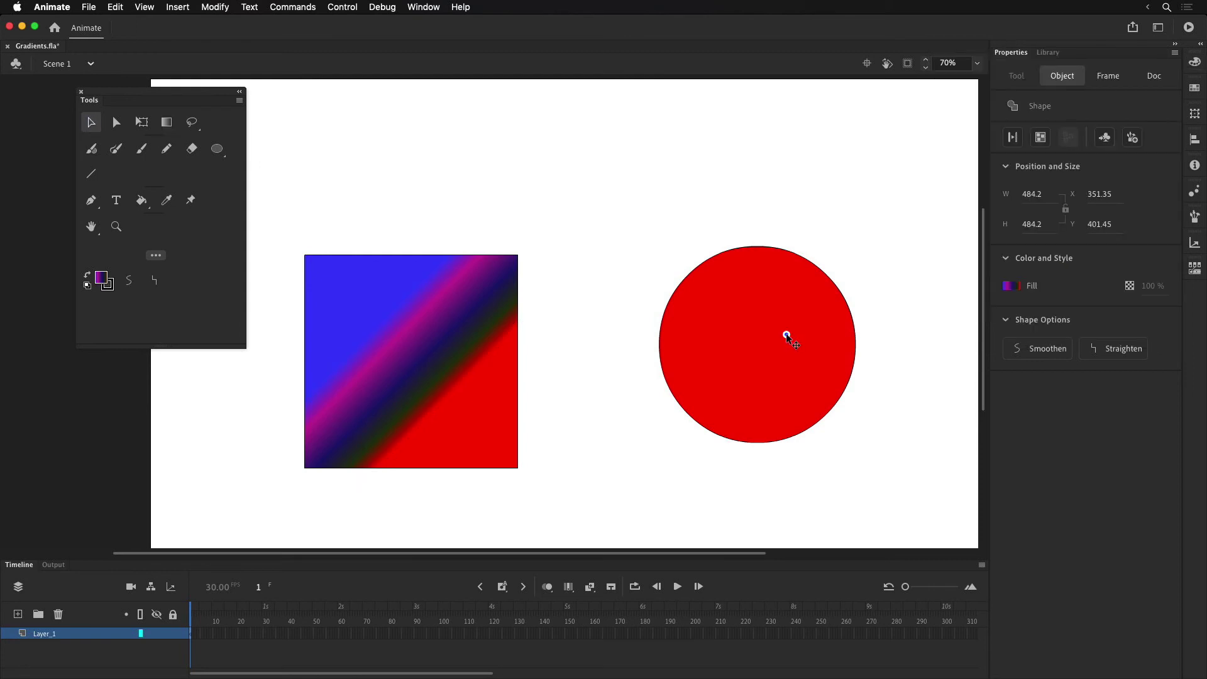
{"action": "left_click", "coordinate": [786, 333]}
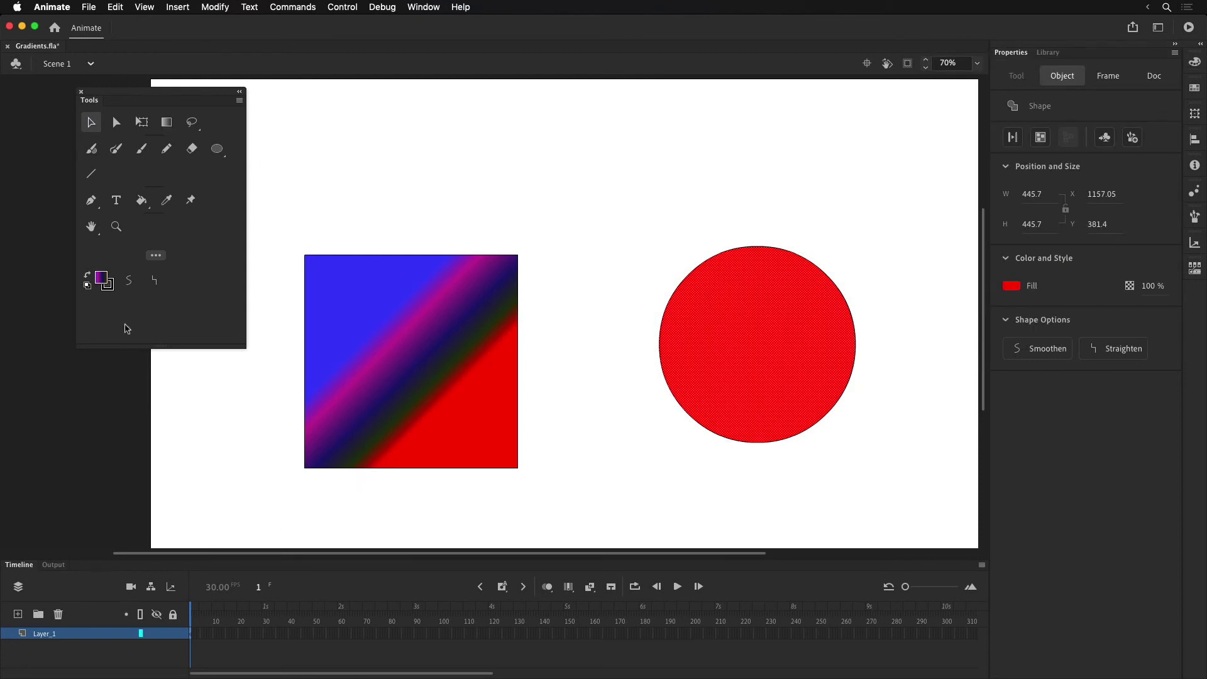
{"action": "left_click", "coordinate": [100, 278]}
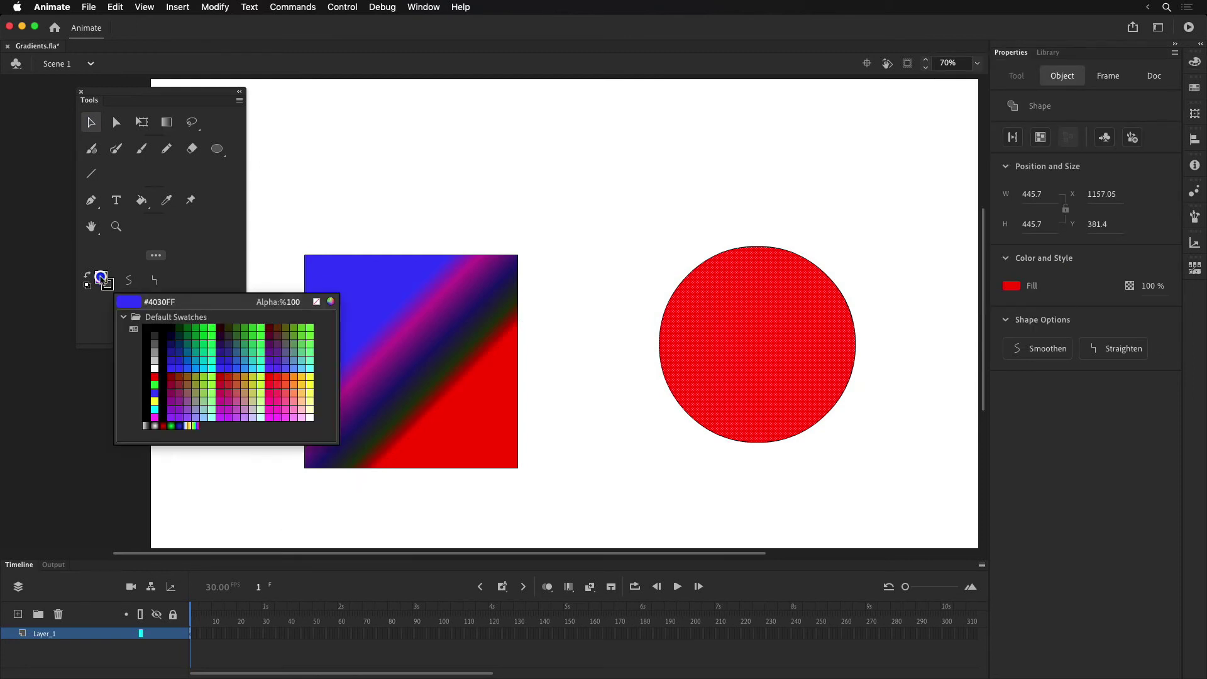
{"action": "left_click", "coordinate": [156, 425]}
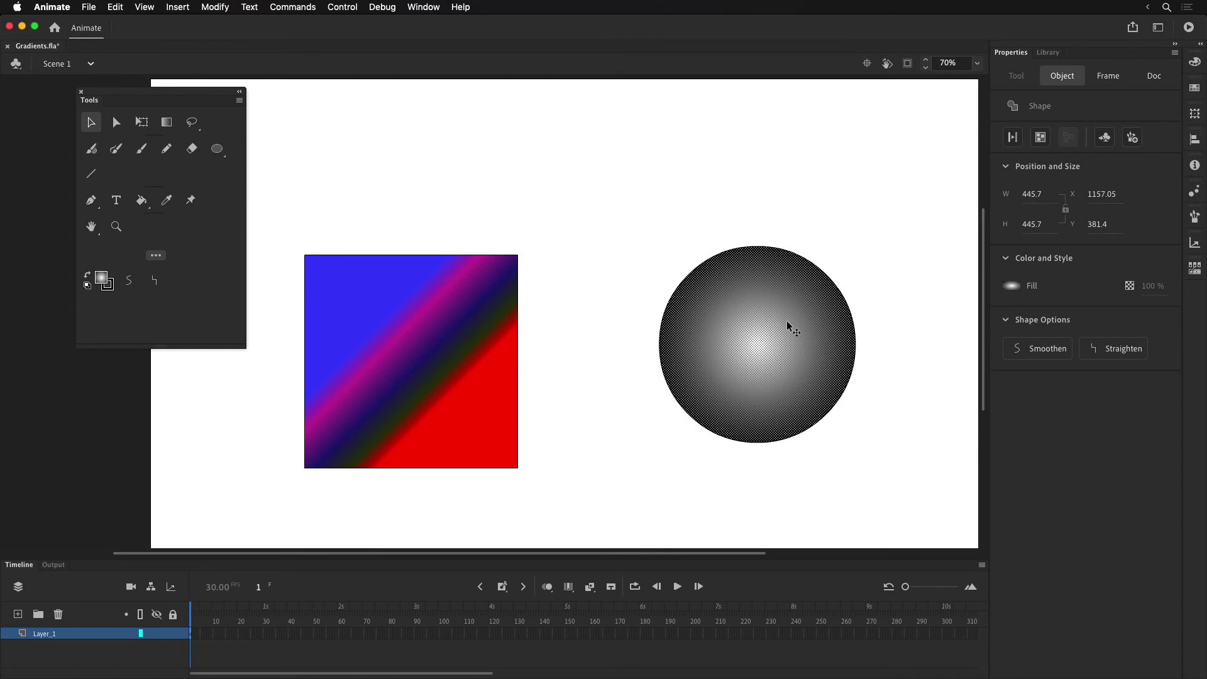
Step: Recolor the white center stop of the circle's radial gradient to red E41A1A
{"action": "left_click", "coordinate": [1193, 63]}
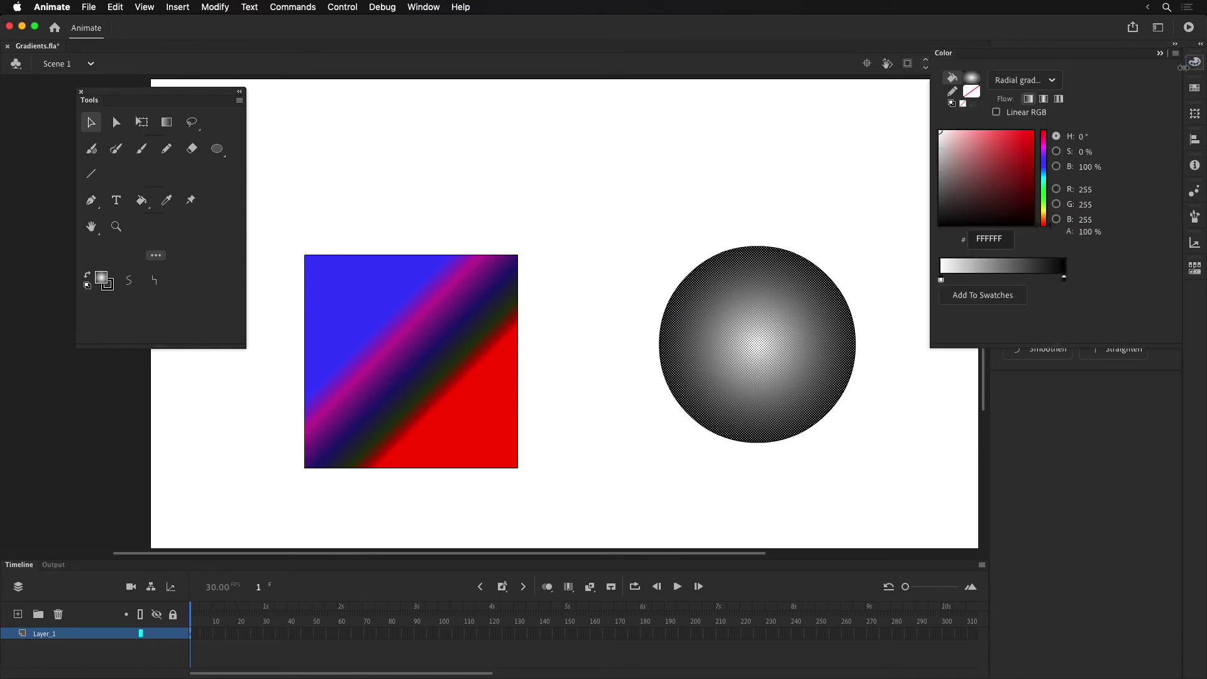
{"action": "left_click", "coordinate": [1047, 81]}
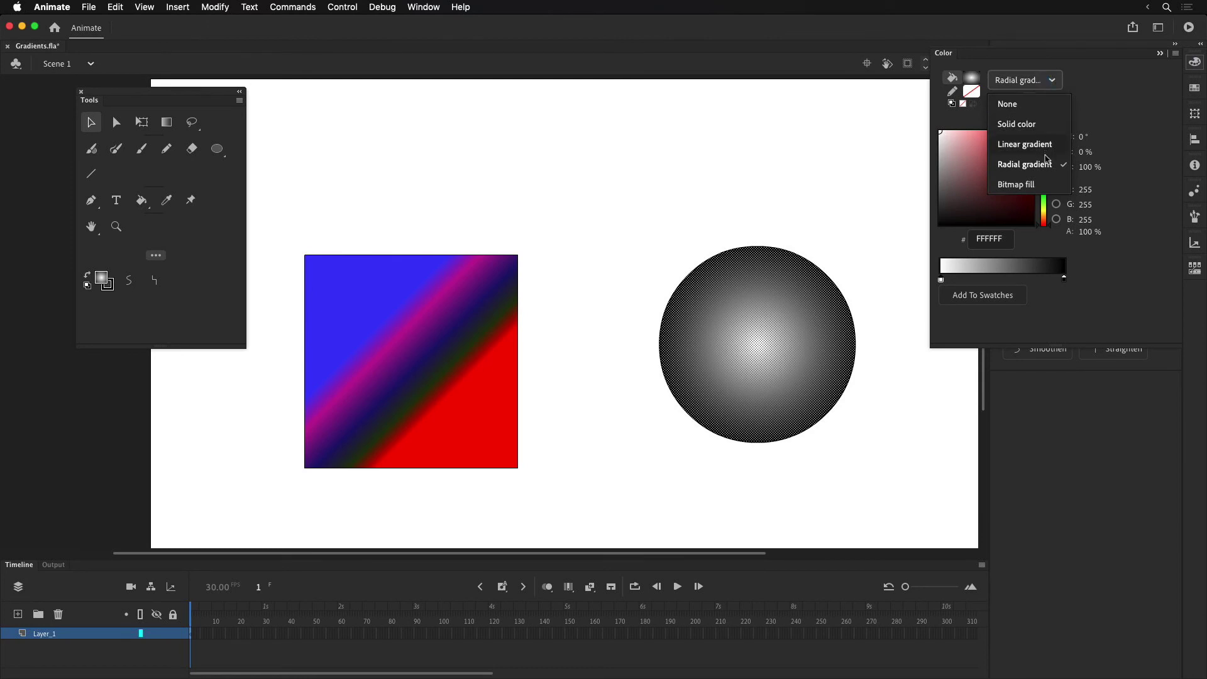
{"action": "left_click", "coordinate": [1077, 53]}
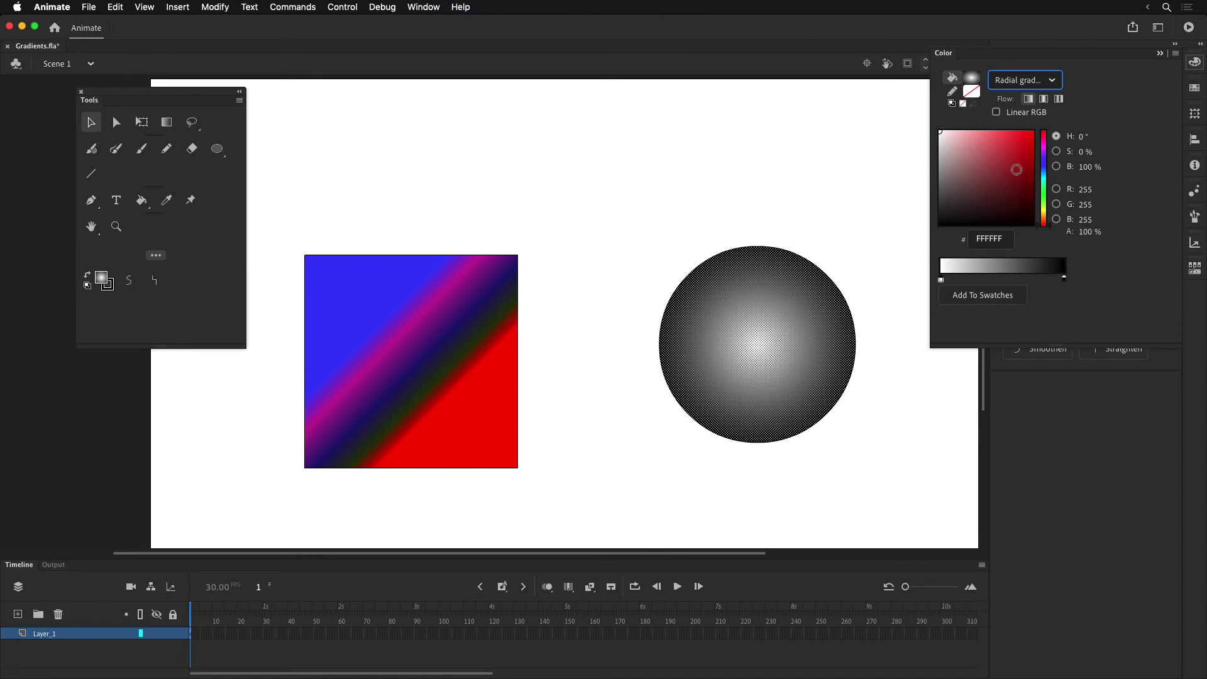
{"action": "left_click_drag", "start_coordinate": [1001, 160], "coordinate": [1022, 139]}
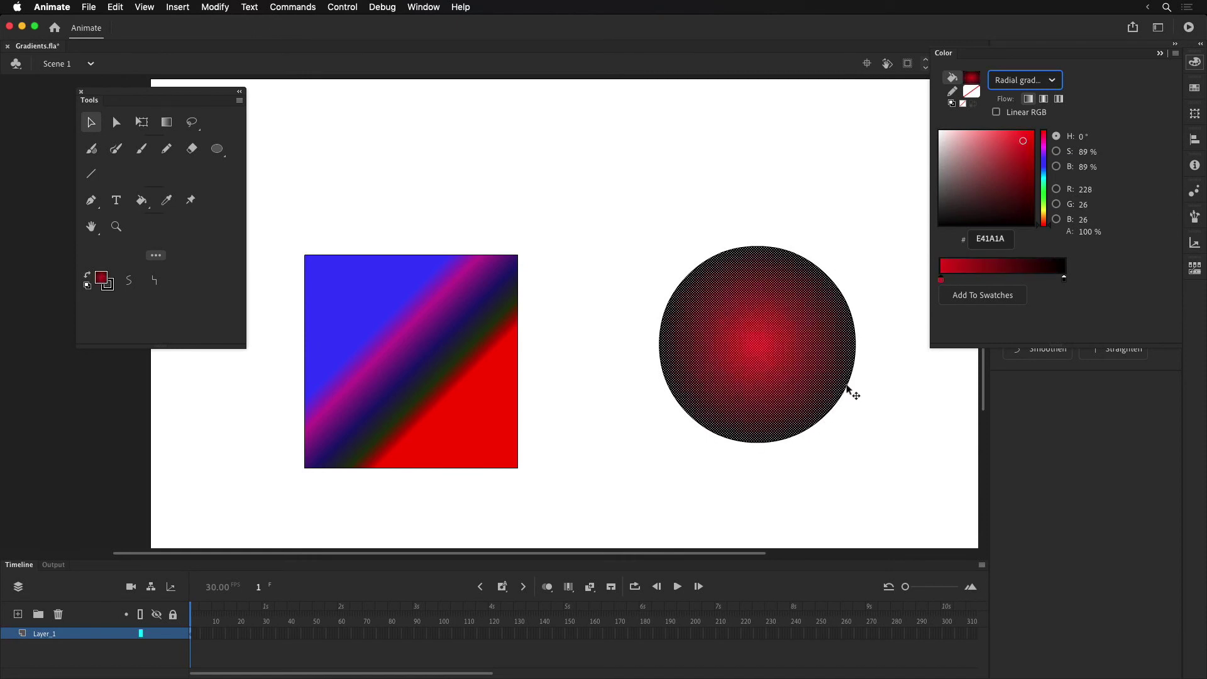
{"action": "left_click", "coordinate": [1043, 104]}
Step: Narrow the circle's radial gradient into a vertical ellipse less than half its original width using the Gradient Transform tool
{"action": "left_click", "coordinate": [167, 123]}
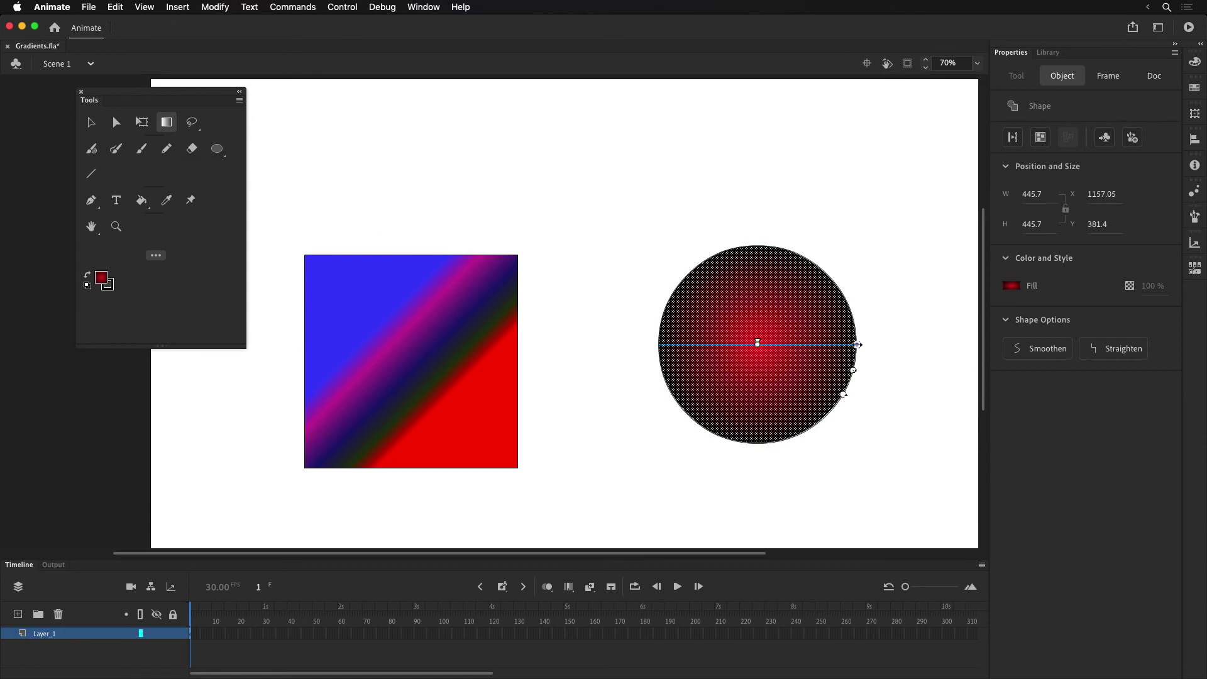
{"action": "left_click_drag", "start_coordinate": [858, 344], "coordinate": [800, 342]}
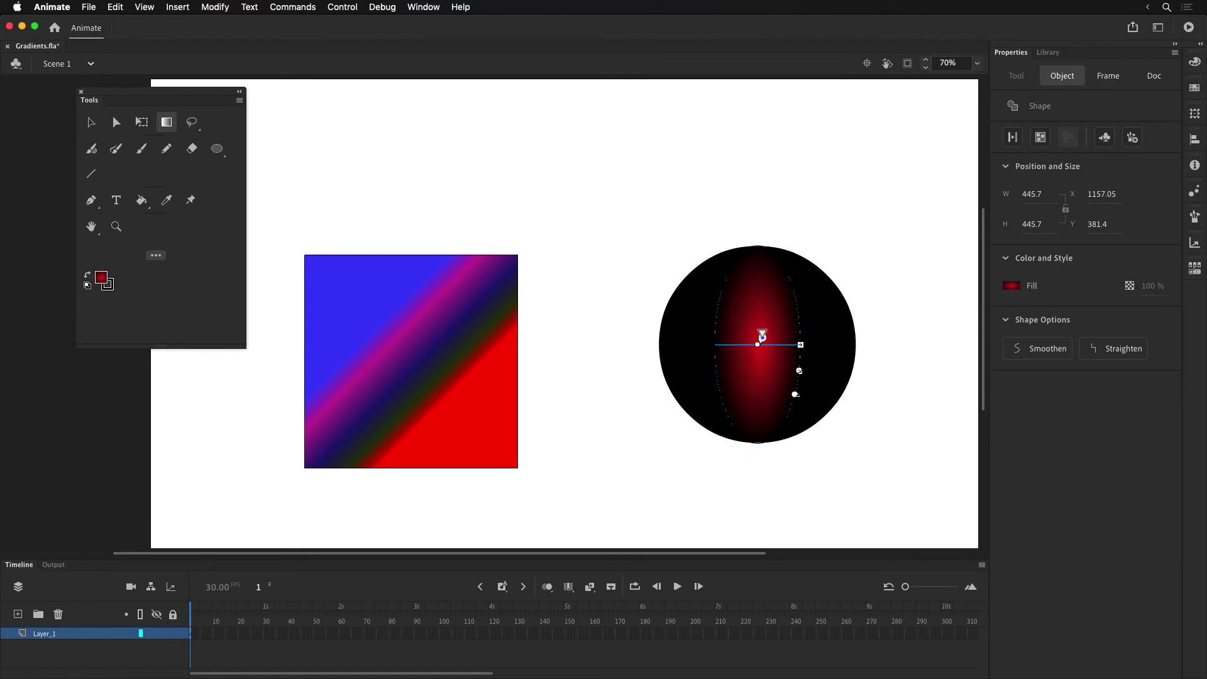
Step: Shift the radial gradient's focal point slightly off center toward the width handle and rotate the gradient about 30° clockwise
{"action": "left_click_drag", "start_coordinate": [769, 337], "coordinate": [785, 338]}
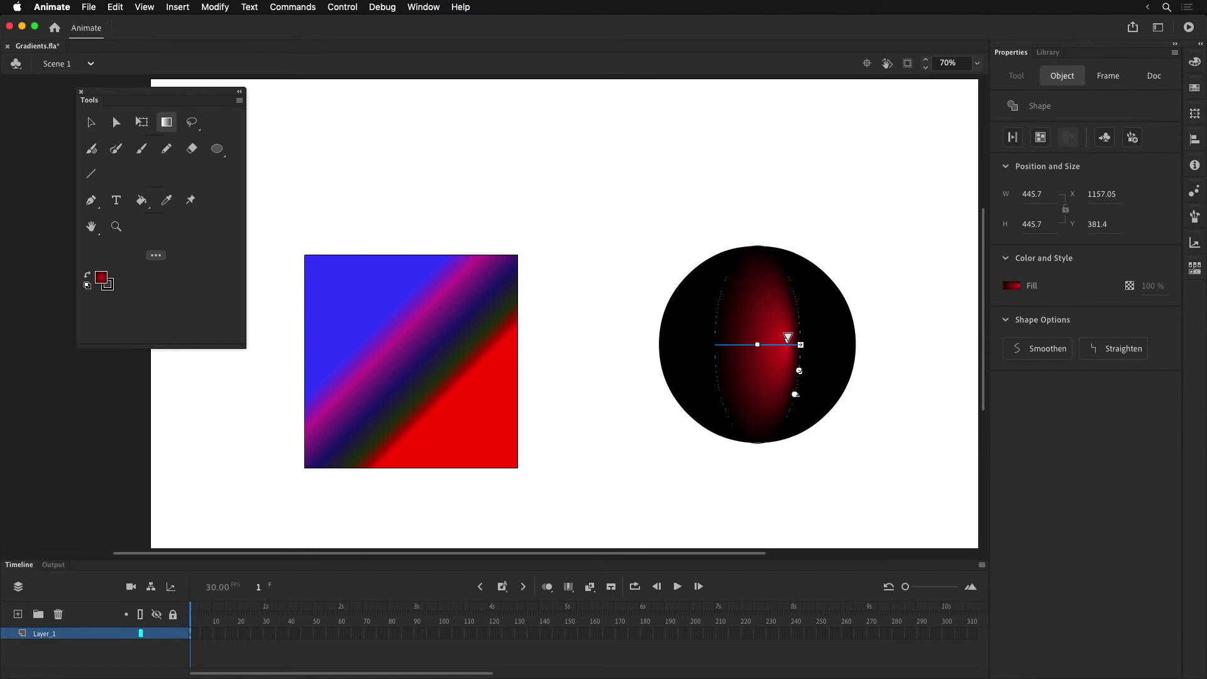
{"action": "left_click_drag", "start_coordinate": [788, 338], "coordinate": [728, 340]}
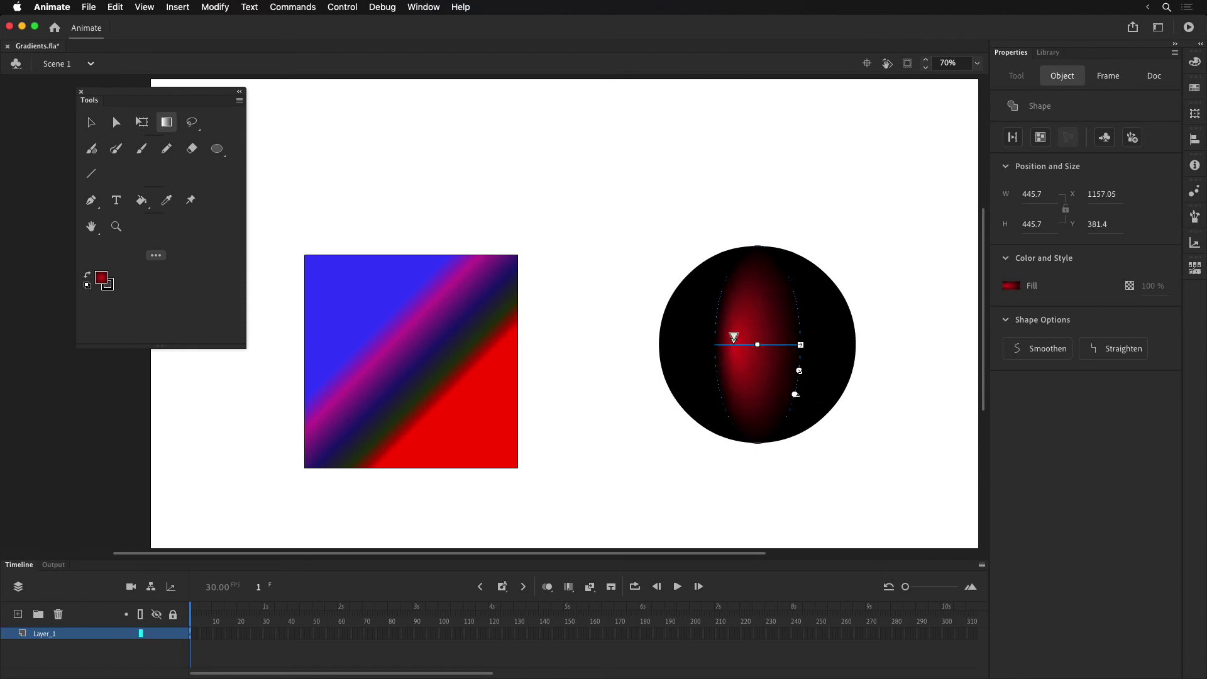
{"action": "left_click_drag", "start_coordinate": [733, 339], "coordinate": [729, 340]}
{"action": "left_click_drag", "start_coordinate": [733, 340], "coordinate": [805, 344]}
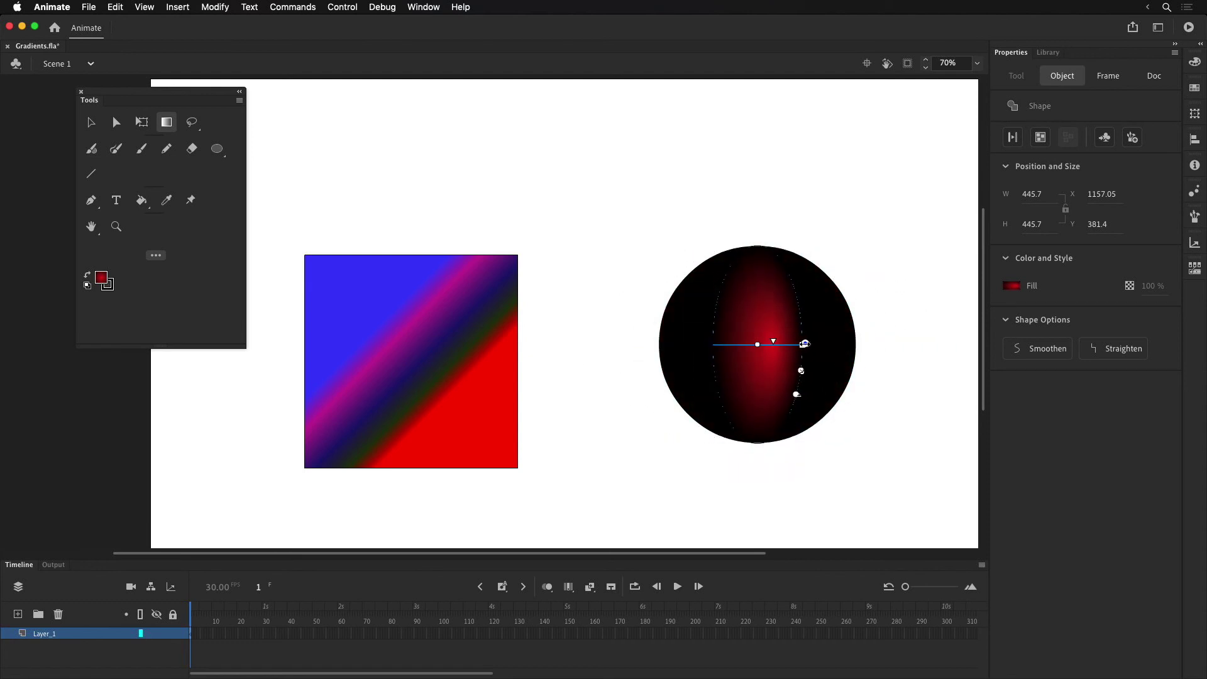
{"action": "left_click_drag", "start_coordinate": [801, 403], "coordinate": [769, 415]}
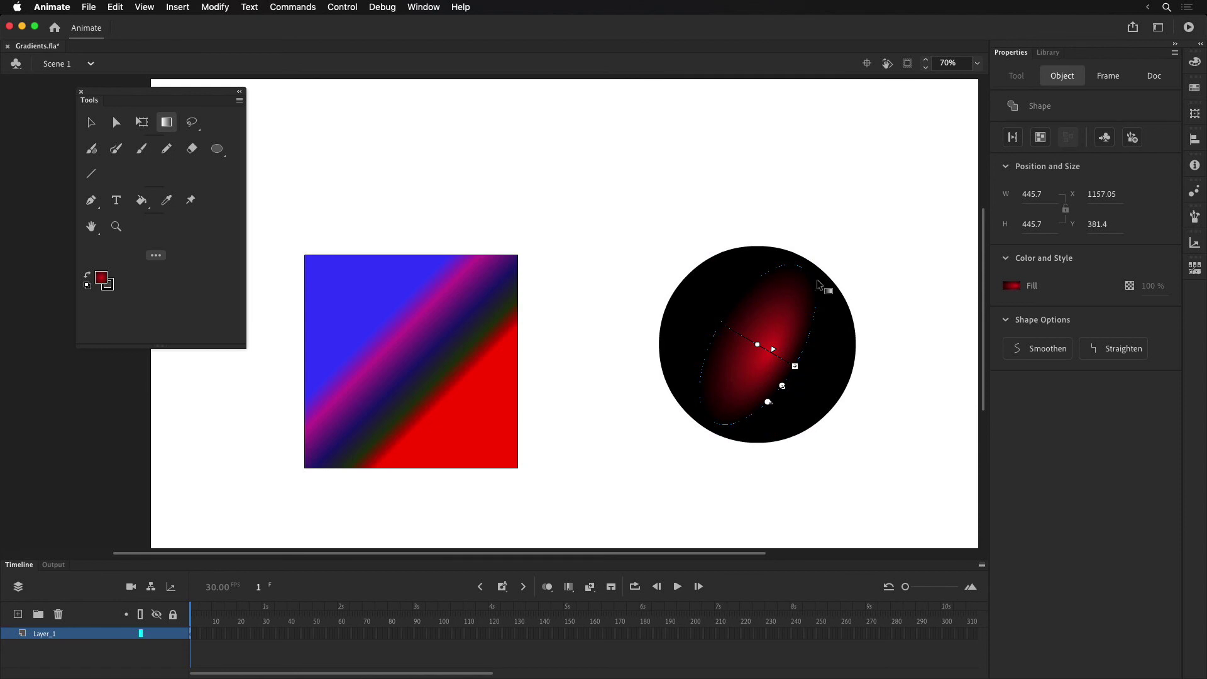
Step: Set the circle's radial gradient flow to Reflect Color, then bring the focal point and gradient center close together near the circle's middle
{"action": "left_click", "coordinate": [1194, 64]}
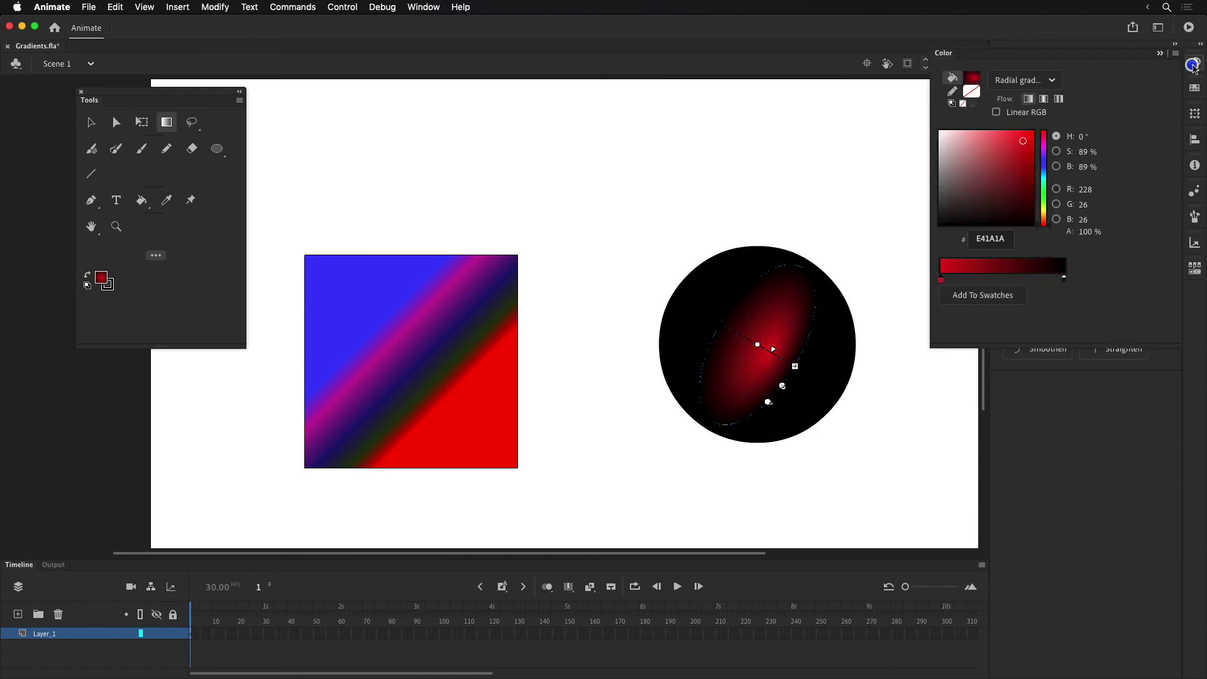
{"action": "left_click", "coordinate": [1044, 100]}
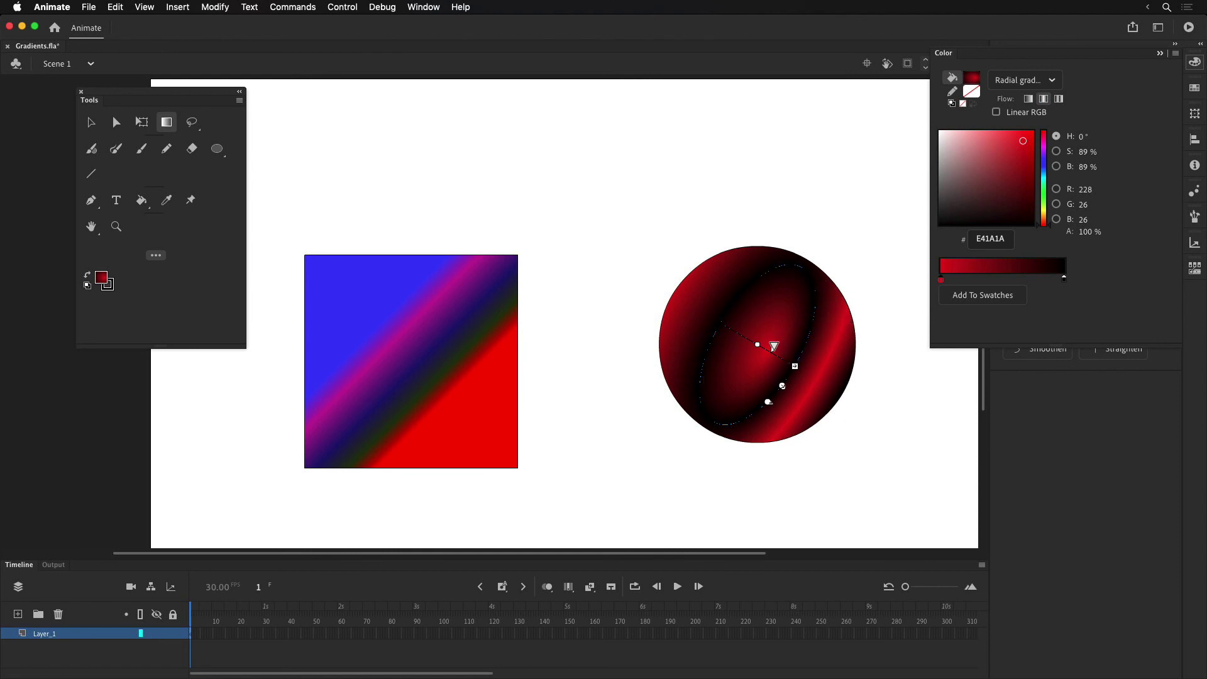
{"action": "mouse_move", "coordinate": [773, 350]}
{"action": "left_mouse_down"}
{"action": "mouse_move", "coordinate": [782, 357]}
{"action": "mouse_move", "coordinate": [761, 339]}
{"action": "left_mouse_up"}
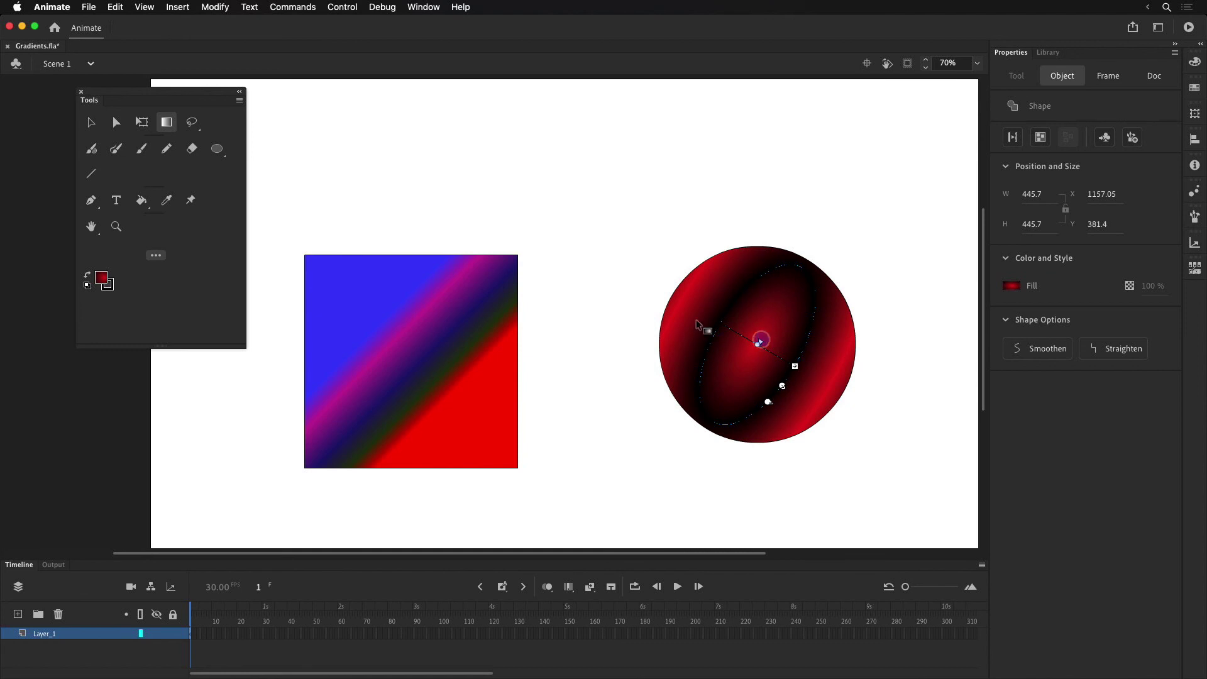
{"action": "mouse_move", "coordinate": [758, 343]}
{"action": "left_mouse_down"}
{"action": "mouse_move", "coordinate": [750, 328]}
{"action": "mouse_move", "coordinate": [758, 346]}
{"action": "mouse_move", "coordinate": [789, 340]}
{"action": "mouse_move", "coordinate": [746, 340]}
{"action": "mouse_move", "coordinate": [773, 354]}
{"action": "mouse_move", "coordinate": [708, 336]}
{"action": "mouse_move", "coordinate": [753, 348]}
{"action": "left_mouse_up"}
Step: Set the circle's gradient flow to Repeat Color, shift its focal point away from the width handle, and shrink the gradient to a small ellipse
{"action": "left_click", "coordinate": [1195, 62]}
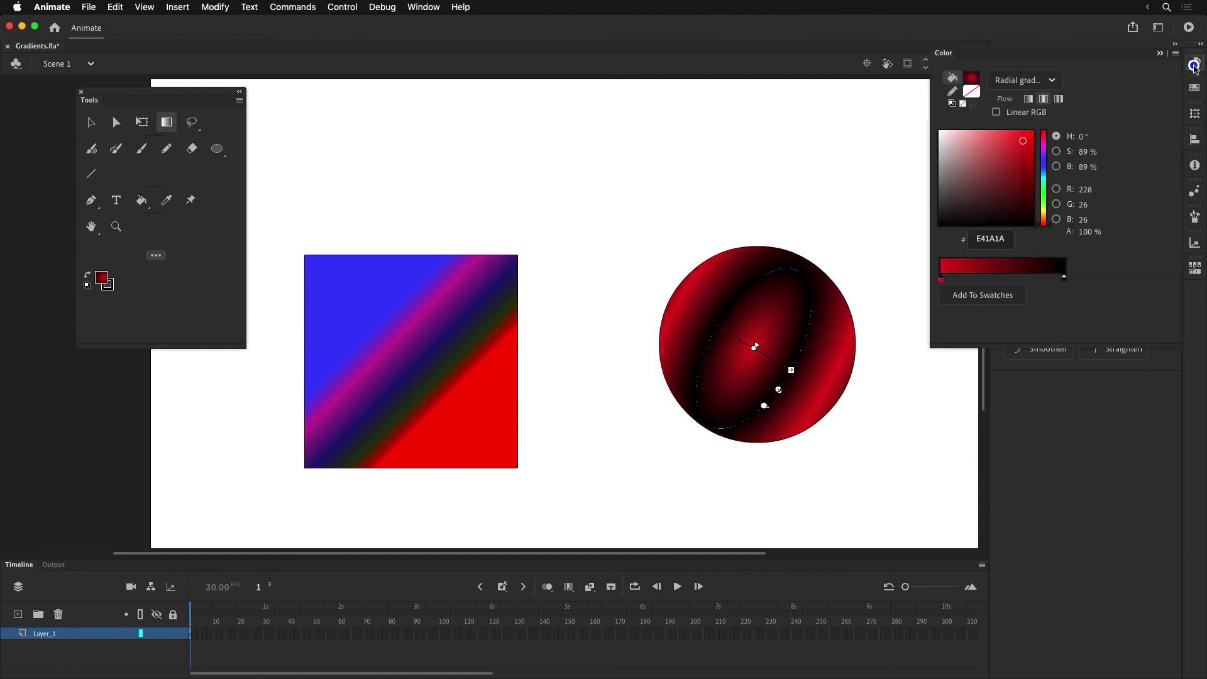
{"action": "left_click", "coordinate": [1059, 101]}
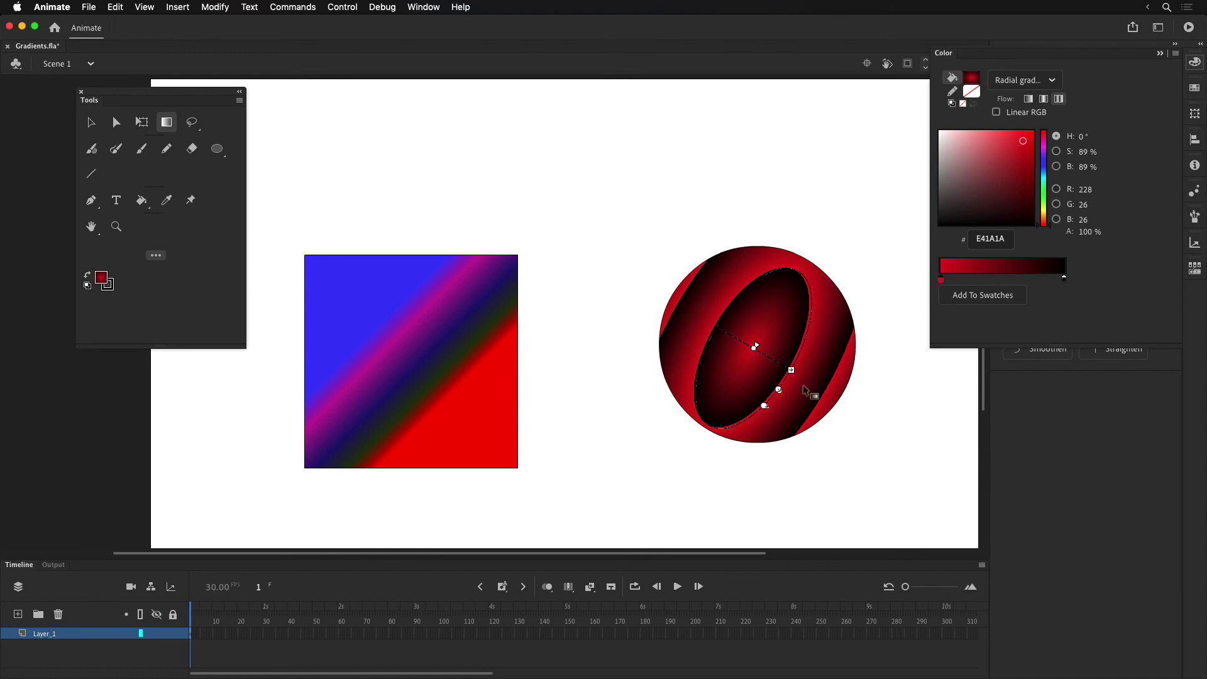
{"action": "mouse_move", "coordinate": [756, 346]}
{"action": "left_mouse_down"}
{"action": "mouse_move", "coordinate": [769, 349]}
{"action": "mouse_move", "coordinate": [738, 332]}
{"action": "left_mouse_up"}
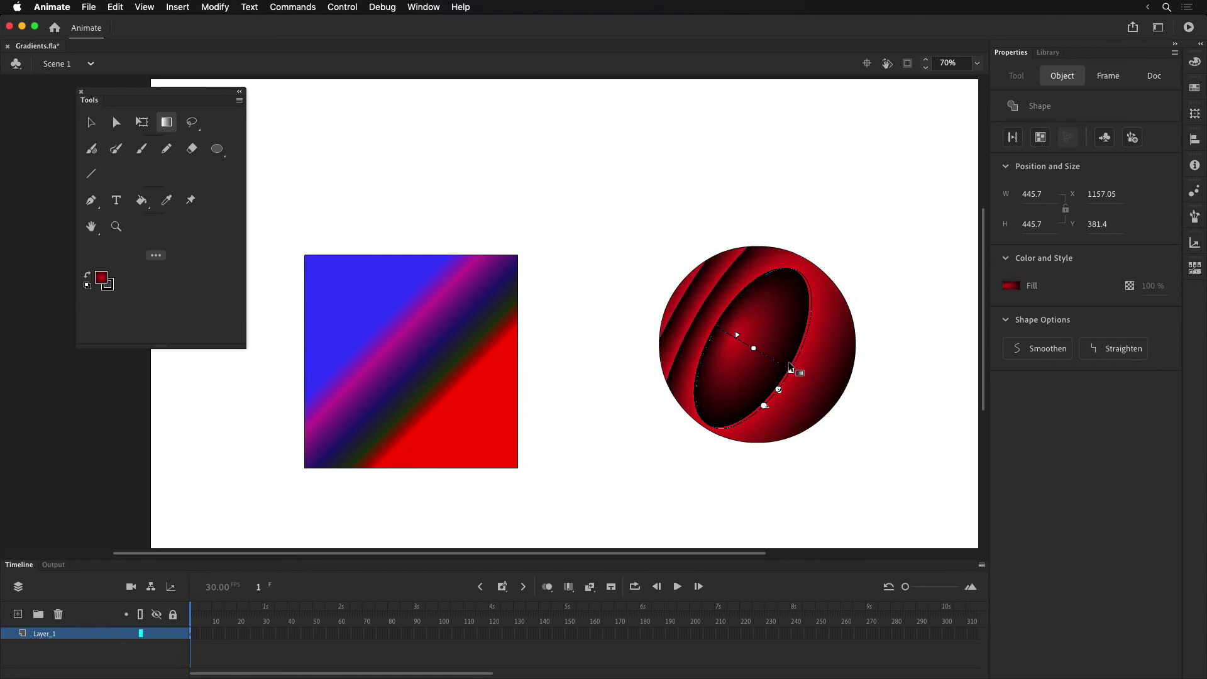
{"action": "left_click_drag", "start_coordinate": [777, 388], "coordinate": [768, 351]}
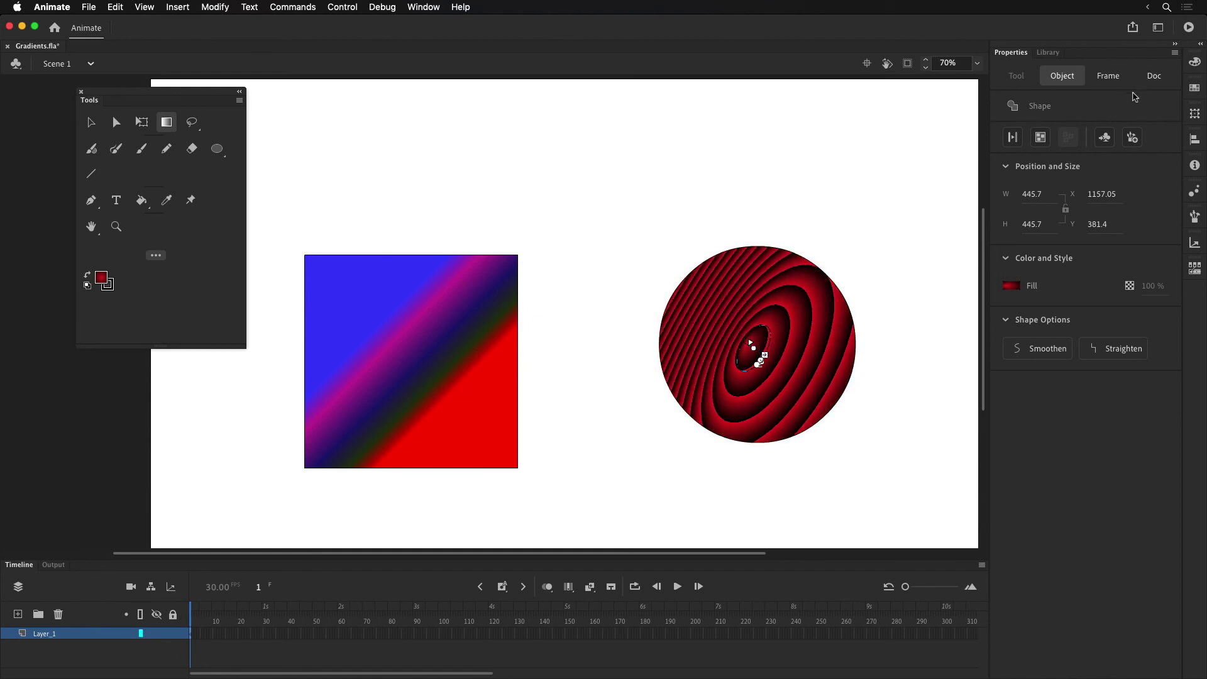
Step: Try the Reflect Color flow on the shrunken gradient, return it to Extend Color, and move the gradient toward the circle's upper-left edge
{"action": "left_click", "coordinate": [1194, 62]}
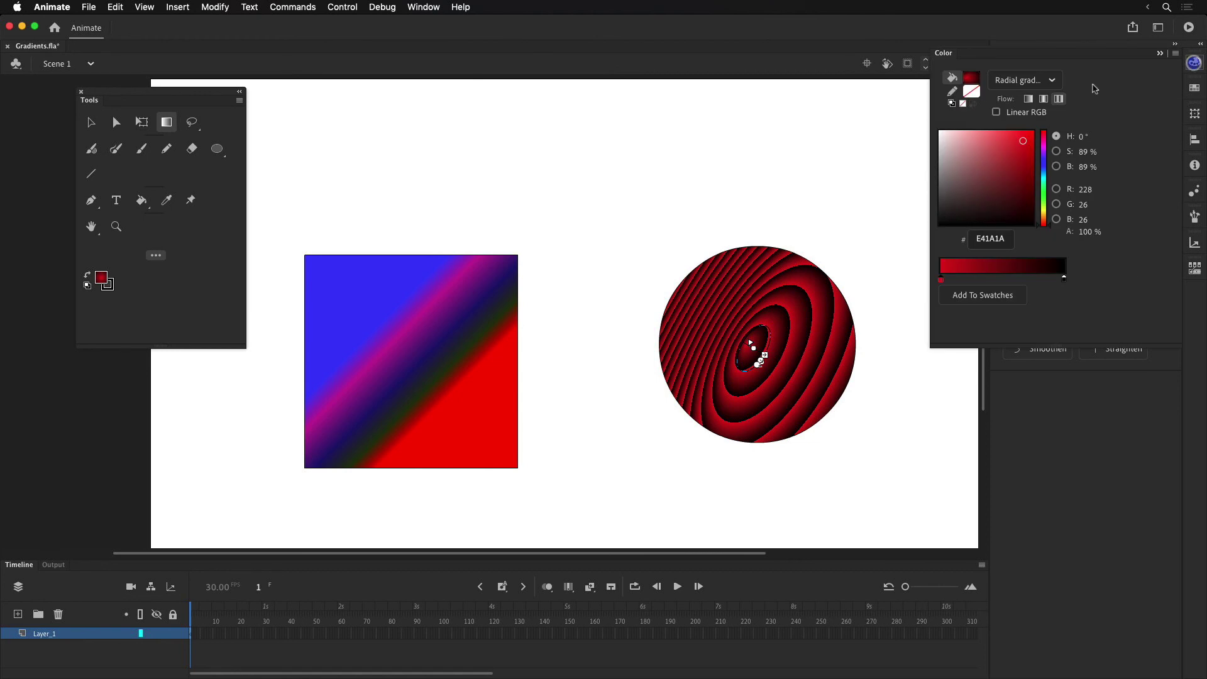
{"action": "left_click", "coordinate": [1043, 99]}
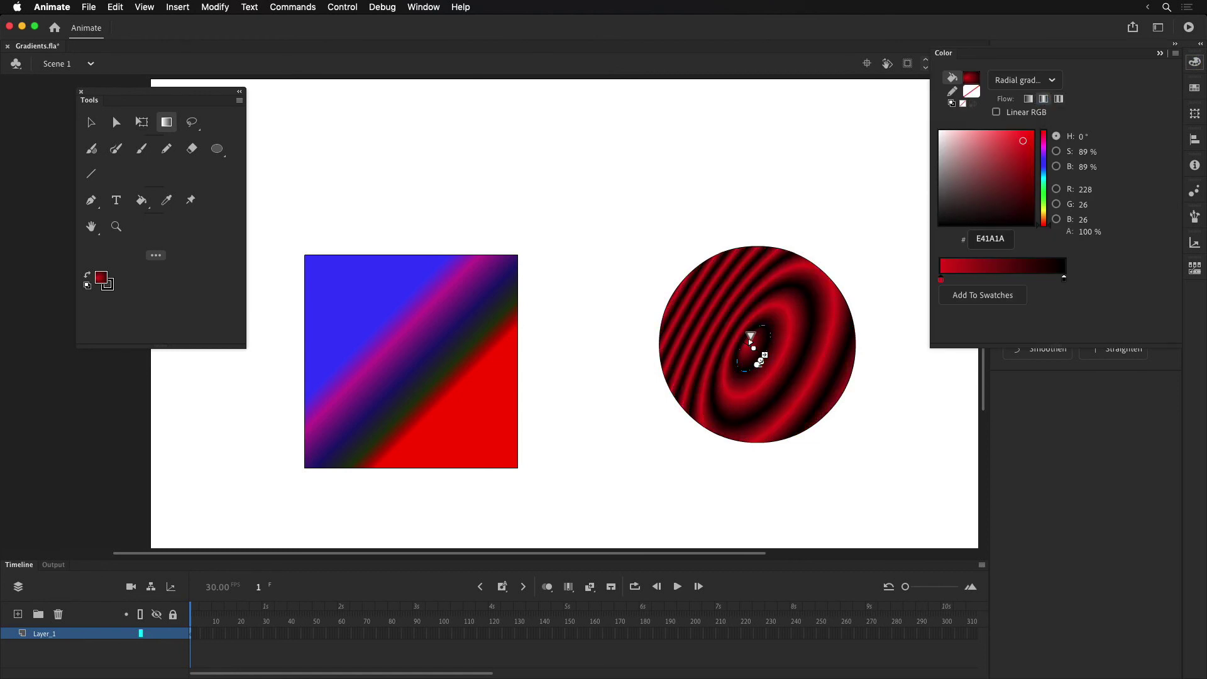
{"action": "left_click", "coordinate": [1028, 99]}
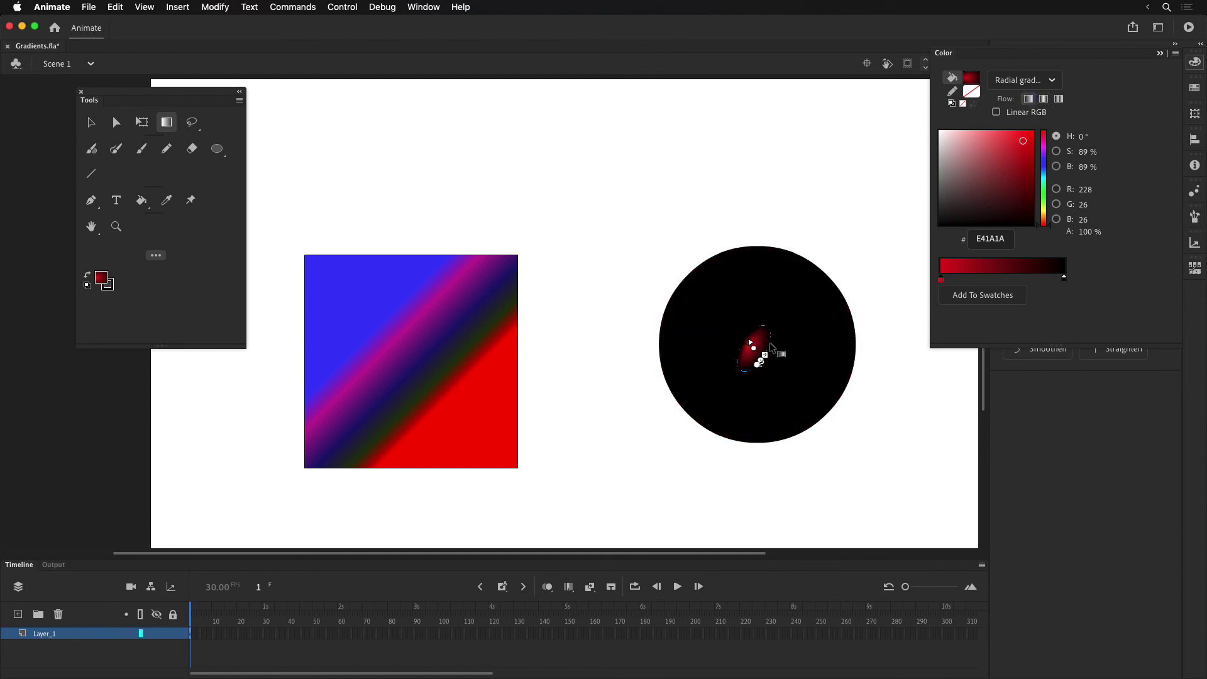
{"action": "left_click_drag", "start_coordinate": [756, 348], "coordinate": [711, 307]}
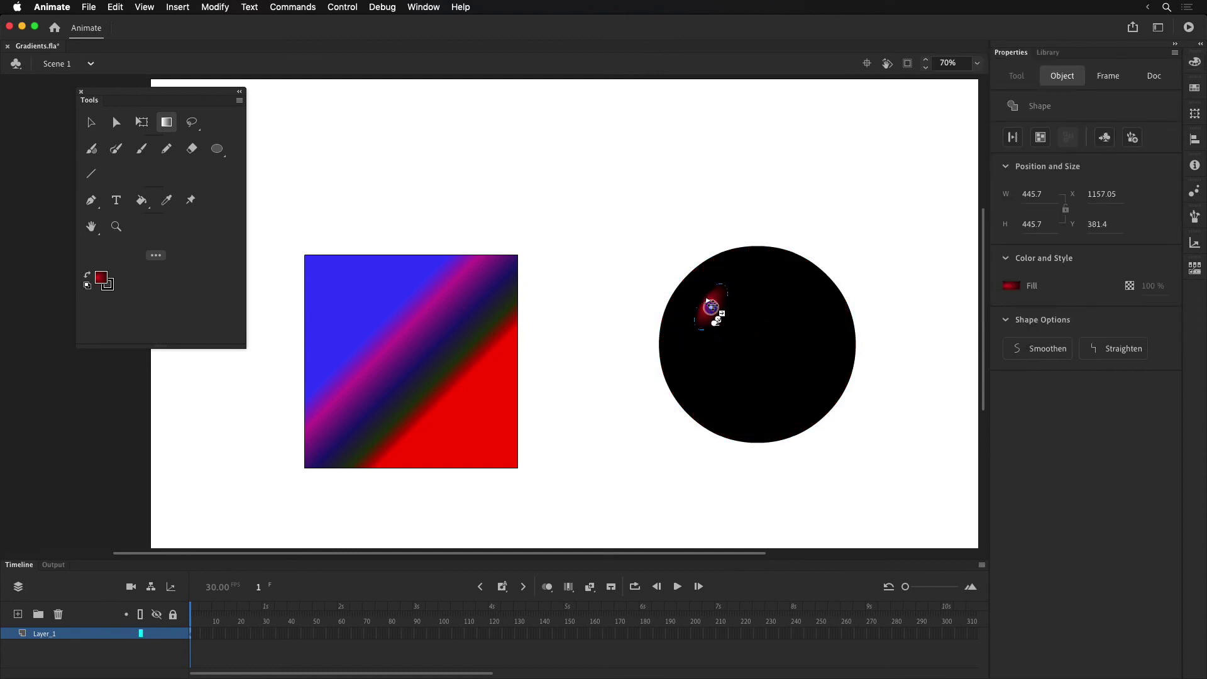